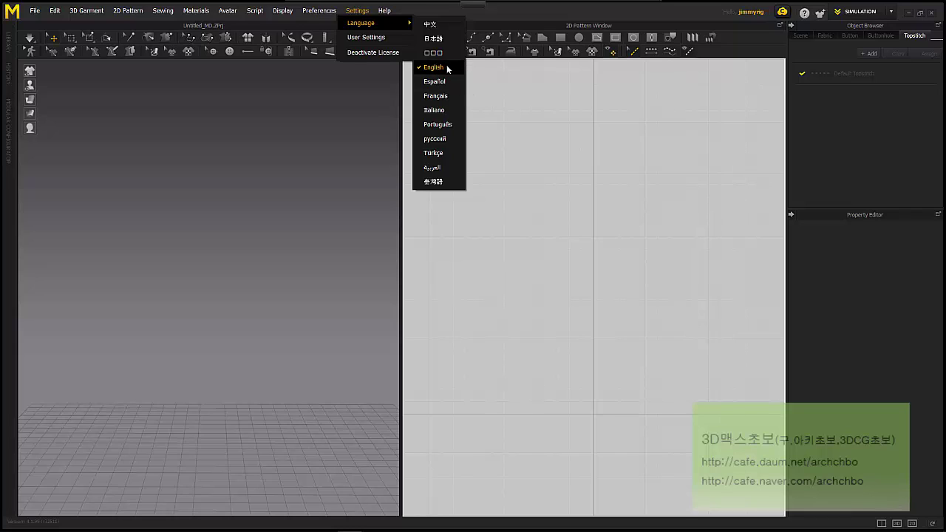
Open the User Settings, move the dialog aside, and expand the File commands in the shortcut list
{"action": "left_click", "coordinate": [379, 39]}
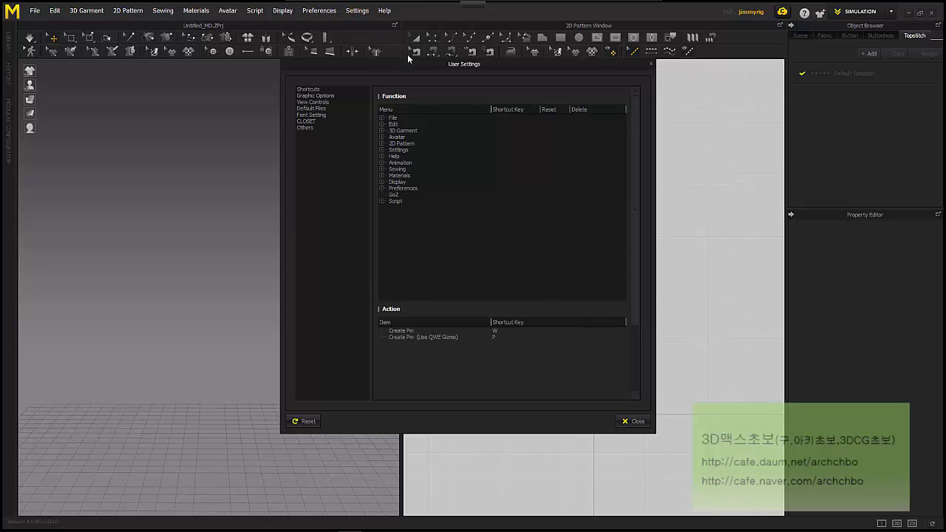
{"action": "left_click_drag", "start_coordinate": [407, 66], "coordinate": [254, 72]}
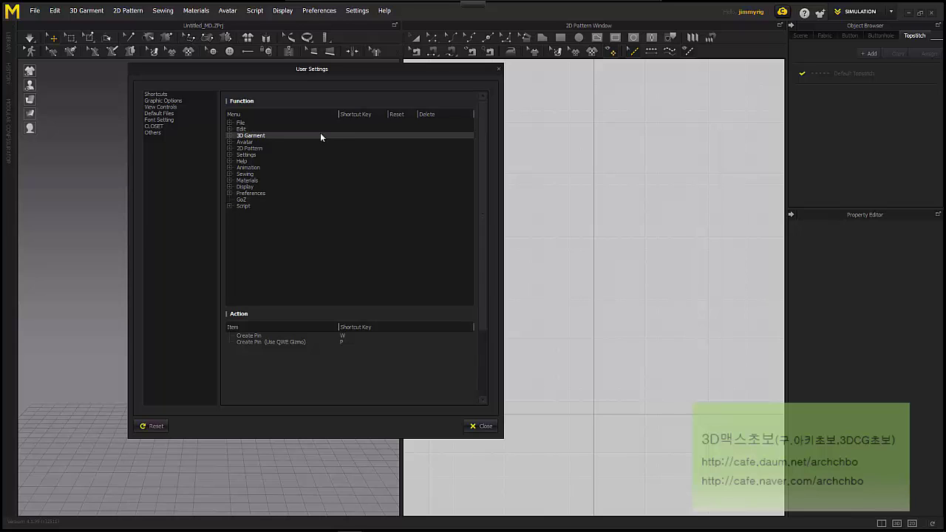
{"action": "left_click", "coordinate": [185, 101]}
{"action": "left_click", "coordinate": [183, 94]}
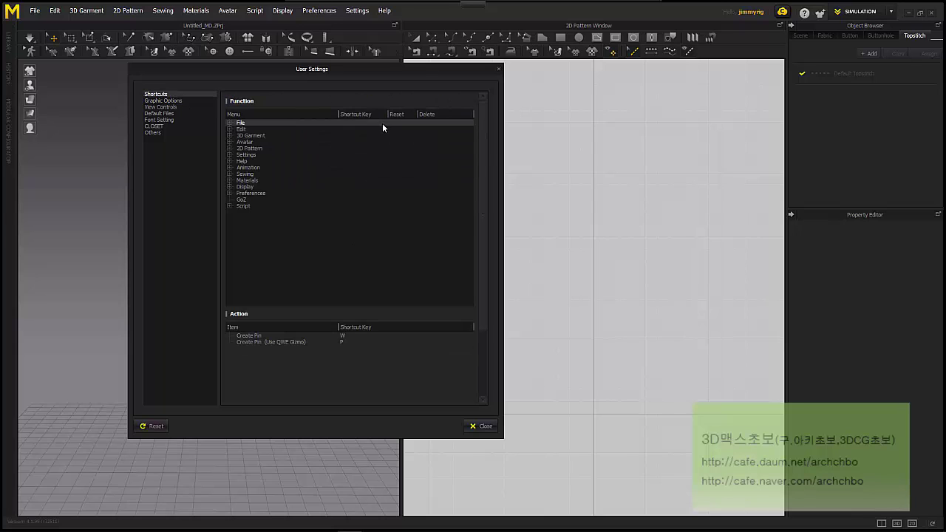
{"action": "left_click", "coordinate": [230, 123]}
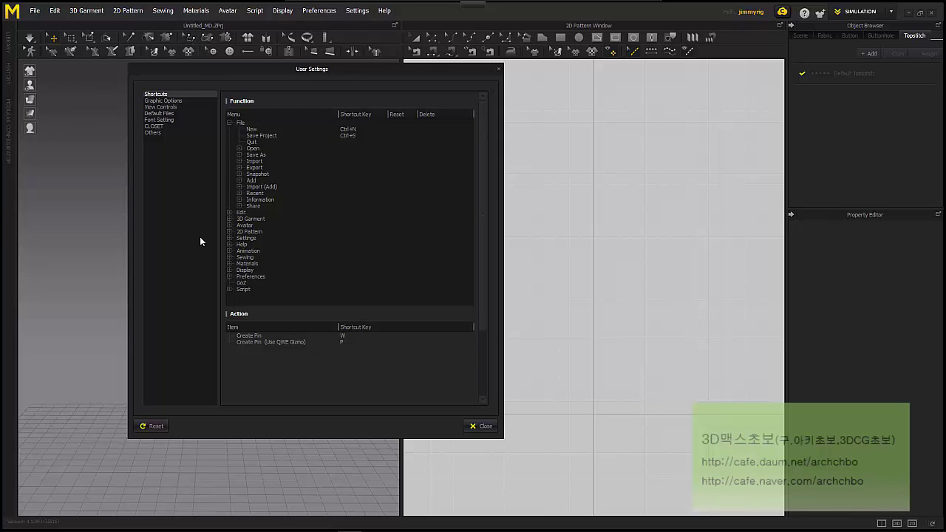
Switch to the annotation pen and handwrite a red Korean heading about projects, plus a second label with a colon below it
{"action": "left_click", "coordinate": [334, 15]}
{"action": "mouse_move", "coordinate": [517, 101]}
{"action": "left_mouse_down"}
{"action": "mouse_move", "coordinate": [537, 110]}
{"action": "mouse_move", "coordinate": [553, 94]}
{"action": "mouse_move", "coordinate": [594, 89]}
{"action": "mouse_move", "coordinate": [670, 103]}
{"action": "mouse_move", "coordinate": [748, 101]}
{"action": "mouse_move", "coordinate": [766, 124]}
{"action": "mouse_move", "coordinate": [772, 117]}
{"action": "left_mouse_up"}
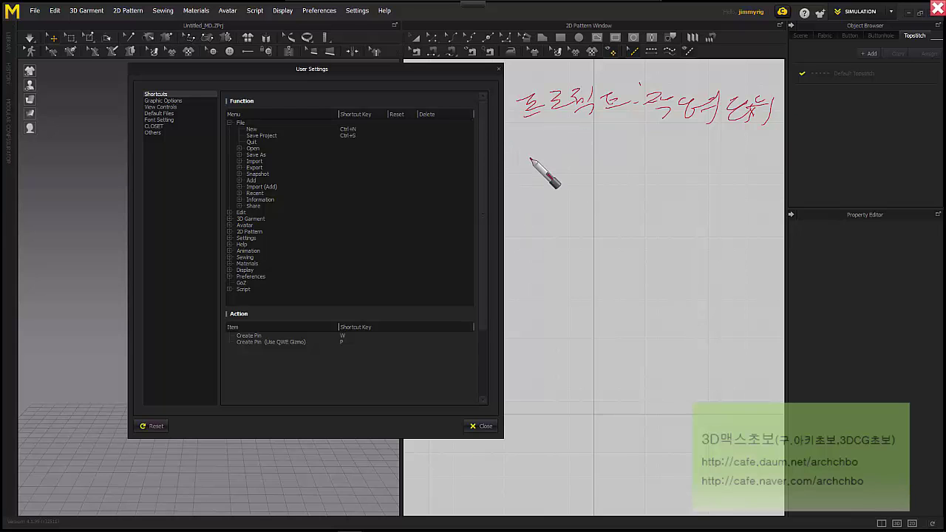
{"action": "mouse_move", "coordinate": [520, 157]}
{"action": "left_mouse_down"}
{"action": "mouse_move", "coordinate": [533, 169]}
{"action": "mouse_move", "coordinate": [569, 148]}
{"action": "mouse_move", "coordinate": [587, 169]}
{"action": "left_mouse_up"}
{"action": "left_click", "coordinate": [582, 164]}
{"action": "left_click", "coordinate": [580, 173]}
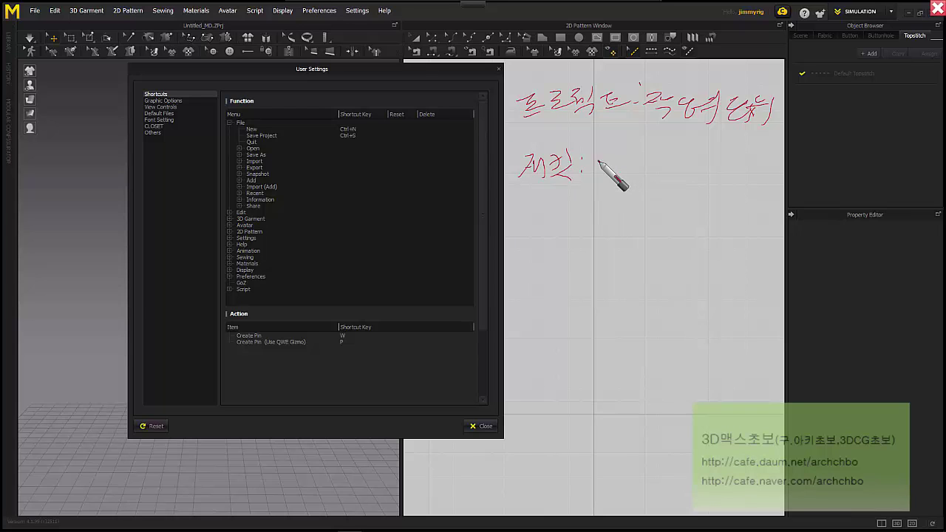
Handwrite a vertical list of garment elements beside the second label, including Map, Button and Button Hole
{"action": "left_click", "coordinate": [612, 142]}
{"action": "mouse_move", "coordinate": [609, 145]}
{"action": "left_mouse_down"}
{"action": "mouse_move", "coordinate": [644, 166]}
{"action": "mouse_move", "coordinate": [607, 182]}
{"action": "mouse_move", "coordinate": [606, 196]}
{"action": "mouse_move", "coordinate": [632, 188]}
{"action": "mouse_move", "coordinate": [653, 204]}
{"action": "left_mouse_up"}
{"action": "mouse_move", "coordinate": [600, 217]}
{"action": "left_mouse_down"}
{"action": "mouse_move", "coordinate": [638, 241]}
{"action": "mouse_move", "coordinate": [666, 214]}
{"action": "mouse_move", "coordinate": [669, 238]}
{"action": "left_mouse_up"}
{"action": "mouse_move", "coordinate": [602, 258]}
{"action": "left_mouse_down"}
{"action": "mouse_move", "coordinate": [613, 277]}
{"action": "mouse_move", "coordinate": [661, 270]}
{"action": "mouse_move", "coordinate": [649, 263]}
{"action": "left_mouse_up"}
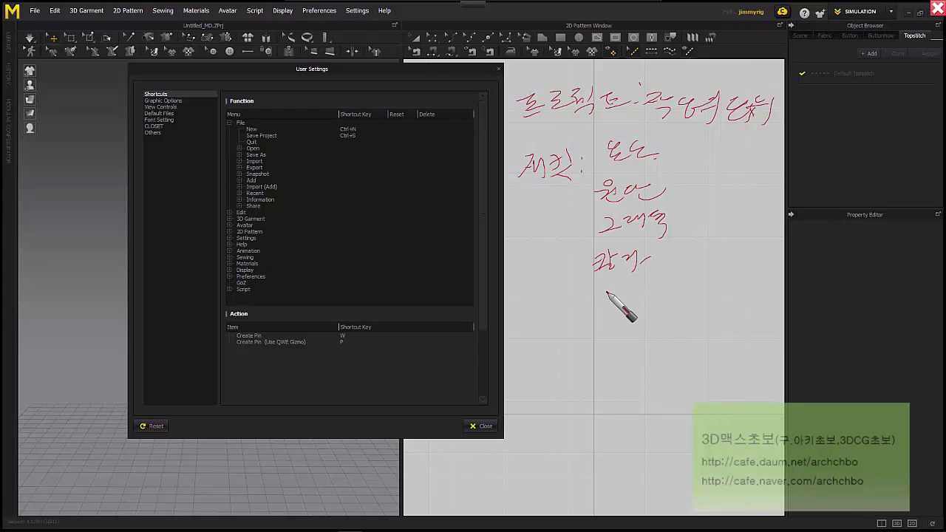
{"action": "mouse_move", "coordinate": [601, 299]}
{"action": "left_mouse_down"}
{"action": "mouse_move", "coordinate": [622, 287]}
{"action": "mouse_move", "coordinate": [645, 290]}
{"action": "mouse_move", "coordinate": [605, 326]}
{"action": "mouse_move", "coordinate": [628, 326]}
{"action": "mouse_move", "coordinate": [632, 318]}
{"action": "mouse_move", "coordinate": [673, 342]}
{"action": "left_mouse_up"}
{"action": "mouse_move", "coordinate": [601, 352]}
{"action": "left_mouse_down"}
{"action": "mouse_move", "coordinate": [627, 363]}
{"action": "mouse_move", "coordinate": [634, 380]}
{"action": "mouse_move", "coordinate": [658, 353]}
{"action": "mouse_move", "coordinate": [683, 350]}
{"action": "mouse_move", "coordinate": [697, 363]}
{"action": "mouse_move", "coordinate": [756, 344]}
{"action": "left_mouse_up"}
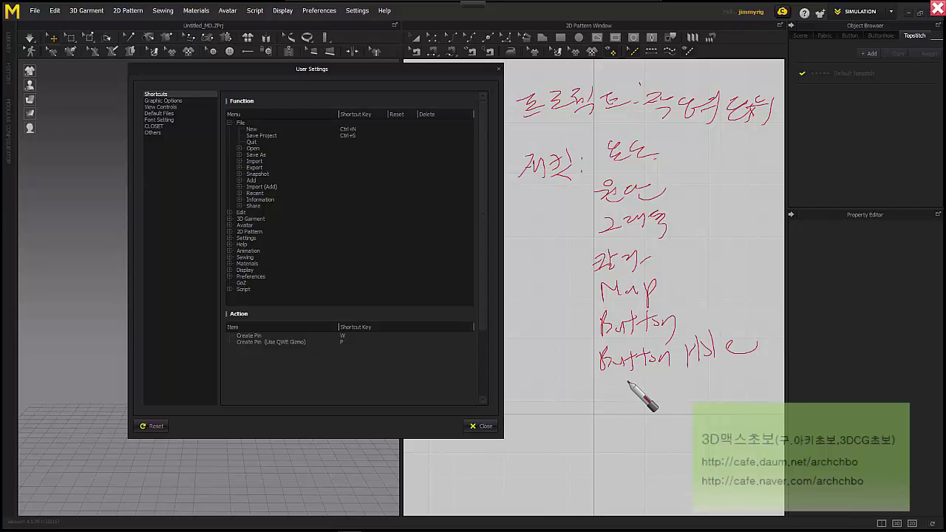
{"action": "mouse_move", "coordinate": [600, 387]}
{"action": "left_mouse_down"}
{"action": "mouse_move", "coordinate": [640, 414]}
{"action": "mouse_move", "coordinate": [655, 395]}
{"action": "mouse_move", "coordinate": [662, 409]}
{"action": "left_mouse_up"}
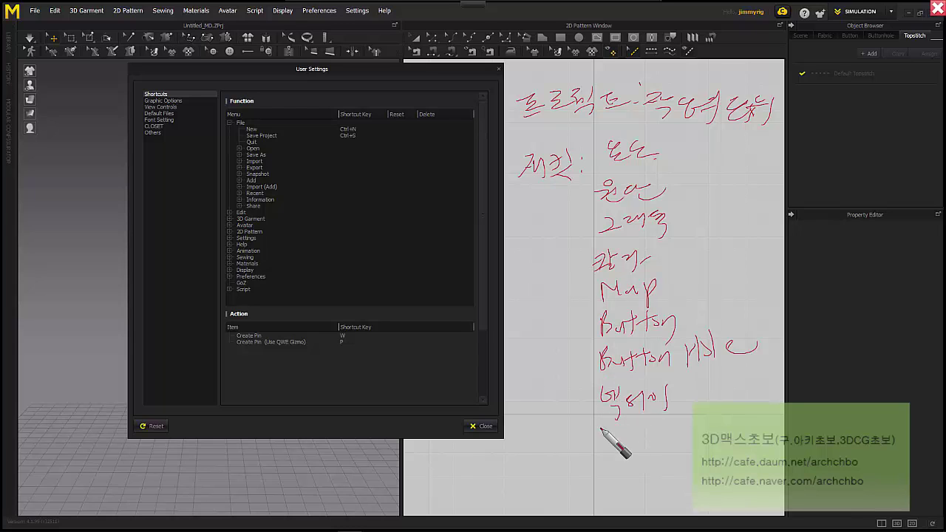
{"action": "mouse_move", "coordinate": [602, 434]}
{"action": "left_mouse_down"}
{"action": "mouse_move", "coordinate": [599, 424]}
{"action": "mouse_move", "coordinate": [625, 439]}
{"action": "mouse_move", "coordinate": [677, 442]}
{"action": "mouse_move", "coordinate": [654, 424]}
{"action": "left_mouse_up"}
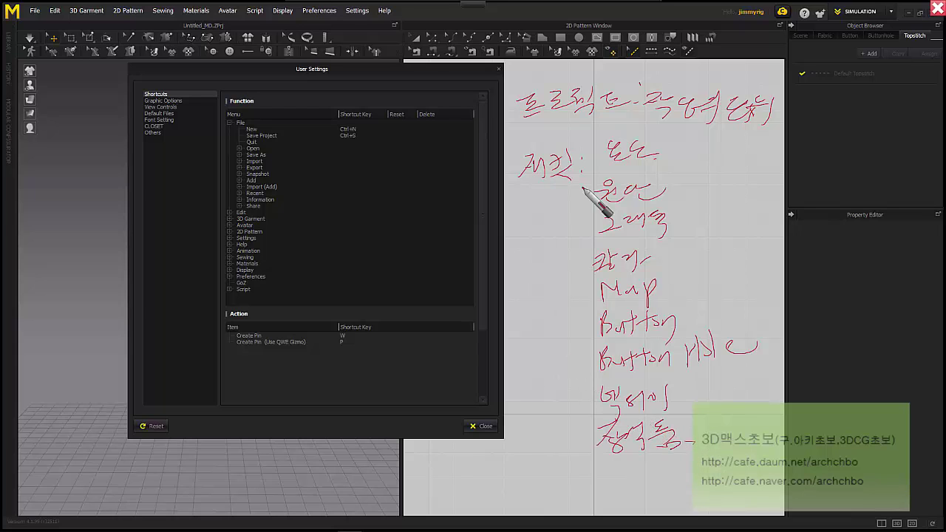
Bracket the handwritten list, link it to the heading with marks, and underline the Save Project shortcut
{"action": "mouse_move", "coordinate": [597, 153]}
{"action": "left_mouse_down"}
{"action": "mouse_move", "coordinate": [561, 316]}
{"action": "mouse_move", "coordinate": [595, 435]}
{"action": "left_mouse_up"}
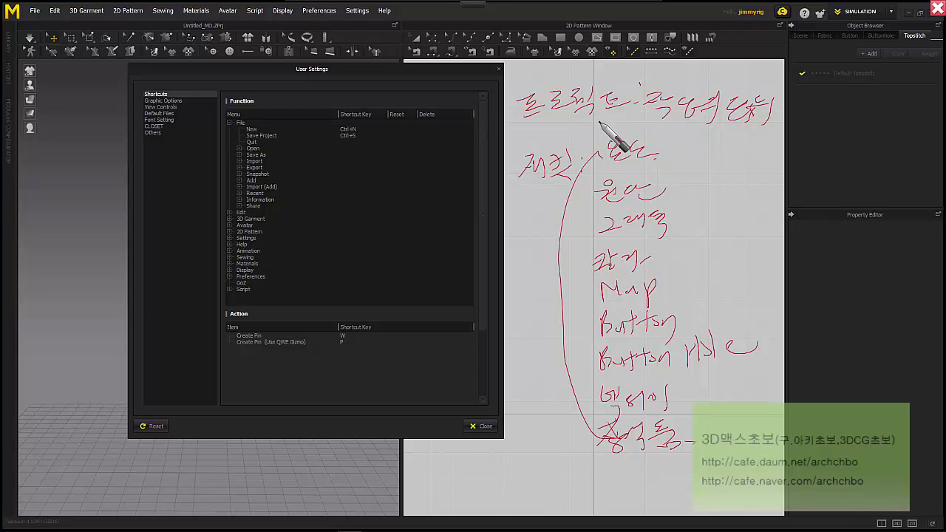
{"action": "mouse_move", "coordinate": [600, 121]}
{"action": "left_mouse_down"}
{"action": "mouse_move", "coordinate": [765, 111]}
{"action": "mouse_move", "coordinate": [571, 152]}
{"action": "mouse_move", "coordinate": [551, 221]}
{"action": "mouse_move", "coordinate": [569, 211]}
{"action": "left_mouse_up"}
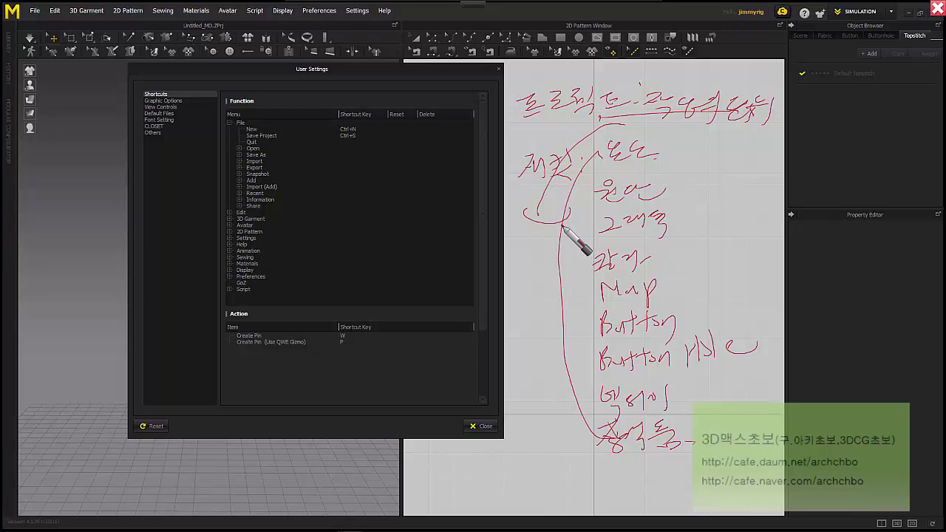
{"action": "left_click_drag", "start_coordinate": [704, 125], "coordinate": [698, 145]}
{"action": "left_click_drag", "start_coordinate": [707, 139], "coordinate": [718, 144]}
{"action": "mouse_move", "coordinate": [689, 146]}
{"action": "left_mouse_down"}
{"action": "mouse_move", "coordinate": [676, 175]}
{"action": "mouse_move", "coordinate": [696, 177]}
{"action": "left_mouse_up"}
{"action": "mouse_move", "coordinate": [722, 134]}
{"action": "left_mouse_down"}
{"action": "mouse_move", "coordinate": [739, 172]}
{"action": "mouse_move", "coordinate": [714, 131]}
{"action": "mouse_move", "coordinate": [677, 164]}
{"action": "left_mouse_up"}
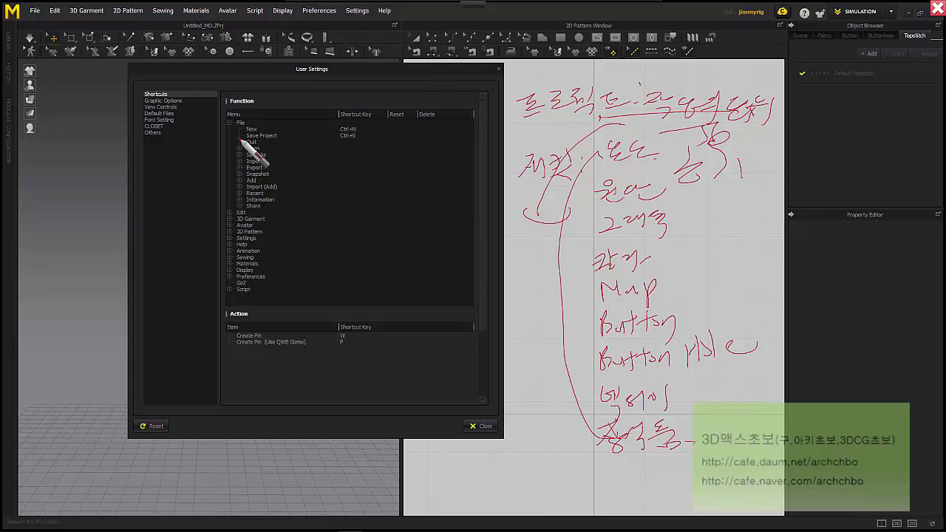
{"action": "left_click_drag", "start_coordinate": [237, 137], "coordinate": [372, 138]}
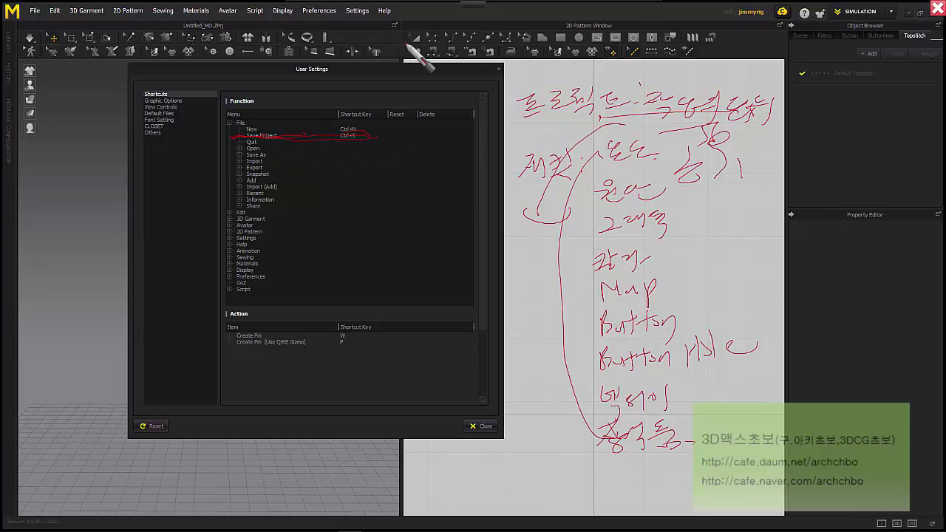
Leave the annotation pen and review the shortcut entries for Quit and the Open group under File
{"action": "mouse_move", "coordinate": [394, 10]}
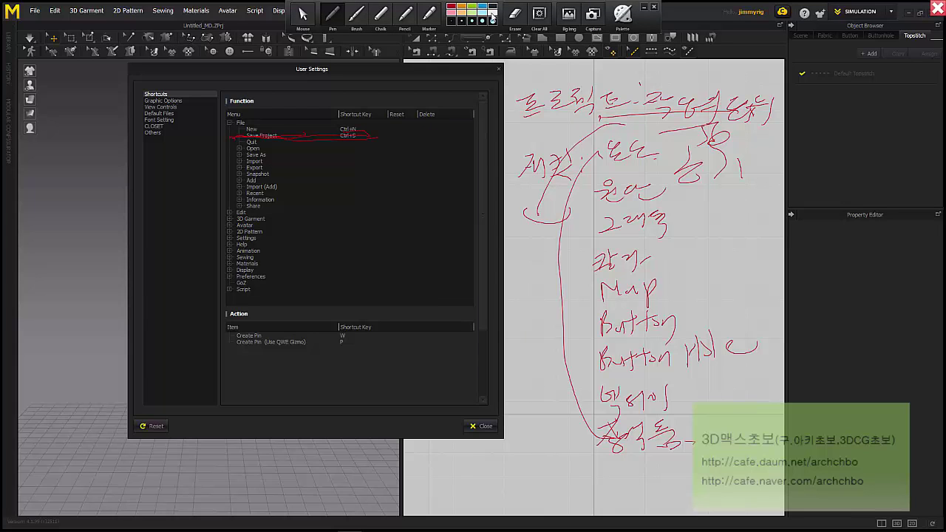
{"action": "left_click", "coordinate": [303, 12]}
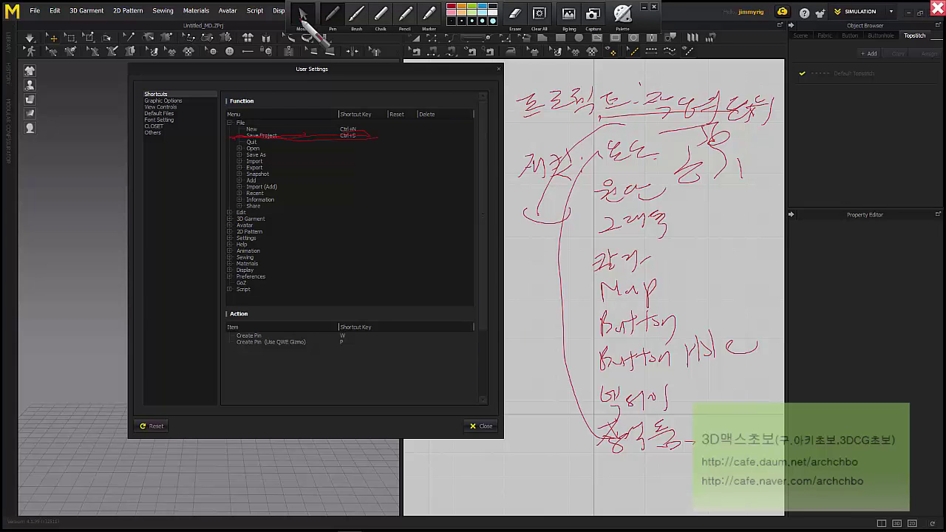
{"action": "left_click", "coordinate": [259, 141]}
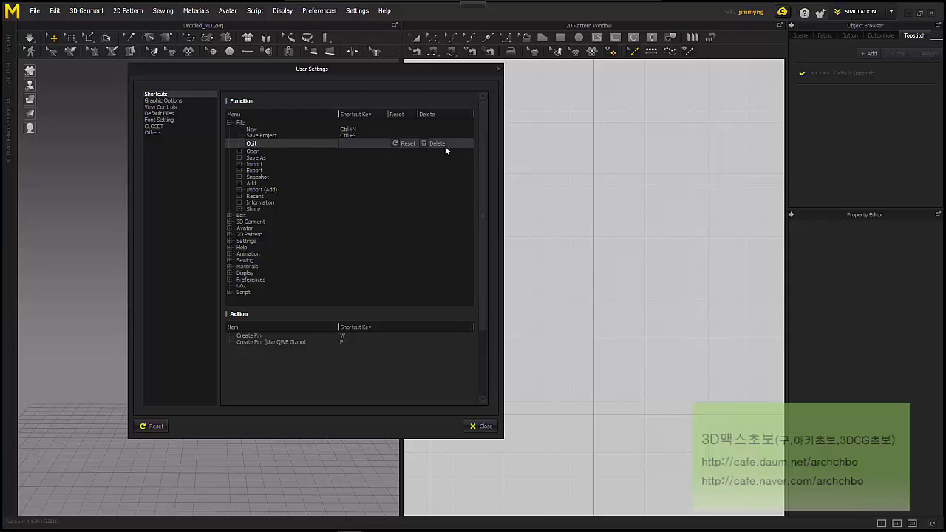
{"action": "left_click", "coordinate": [240, 151]}
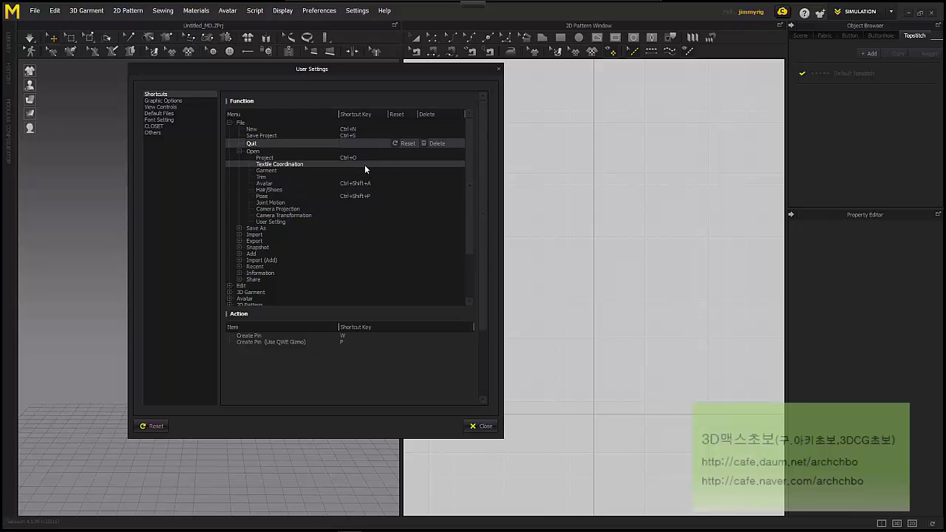
{"action": "left_click", "coordinate": [240, 151]}
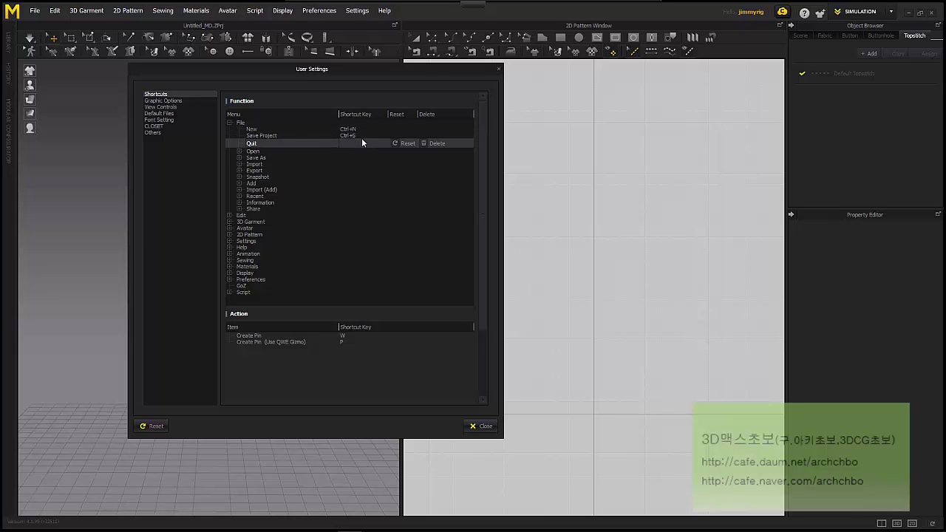
Show the Graphic Options and handwrite a red "shader" note with its explanation beside the dialog
{"action": "left_click", "coordinate": [191, 101]}
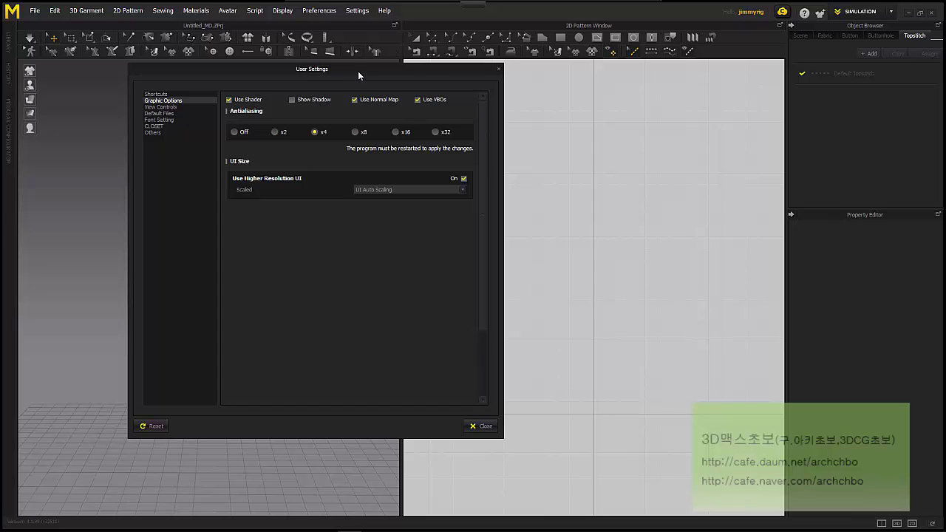
{"action": "left_click_drag", "start_coordinate": [357, 71], "coordinate": [339, 90]}
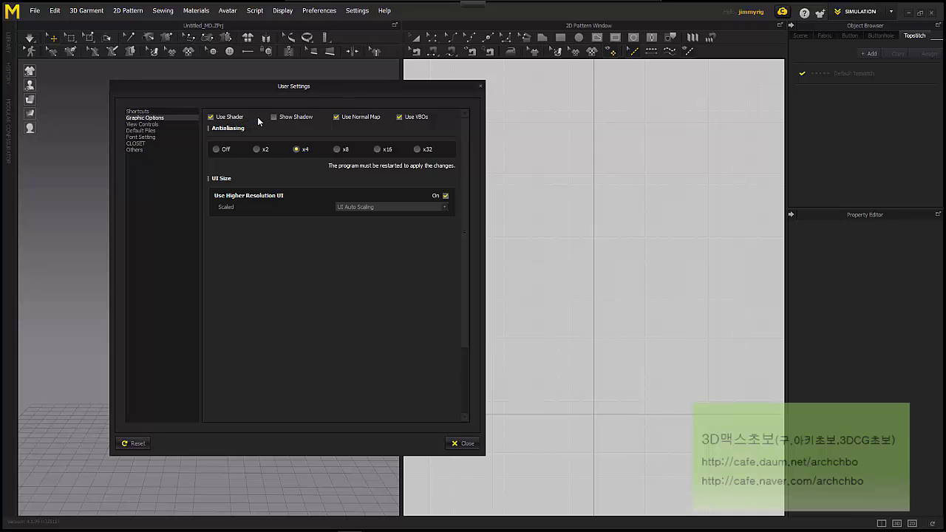
{"action": "left_click", "coordinate": [352, 15]}
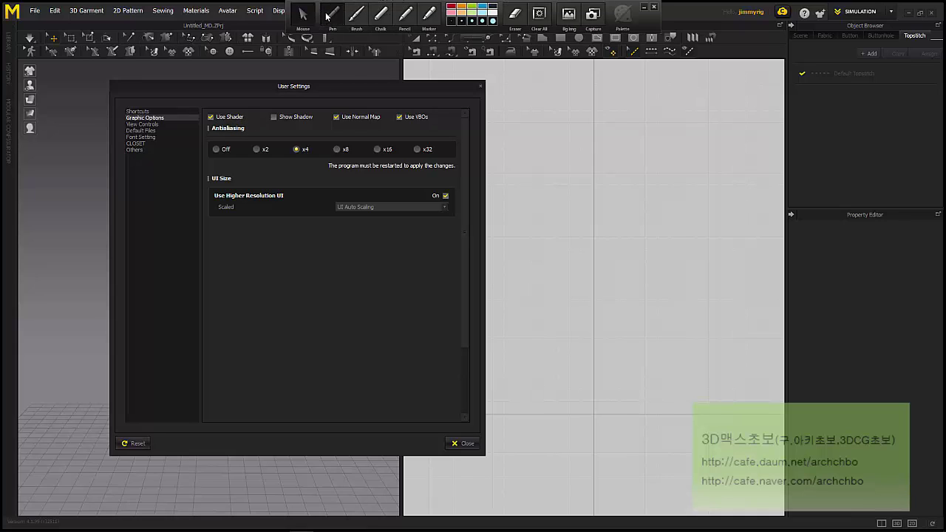
{"action": "left_click_drag", "start_coordinate": [517, 94], "coordinate": [503, 112]}
{"action": "mouse_move", "coordinate": [527, 82]}
{"action": "left_mouse_down"}
{"action": "mouse_move", "coordinate": [526, 97]}
{"action": "mouse_move", "coordinate": [570, 112]}
{"action": "mouse_move", "coordinate": [589, 97]}
{"action": "mouse_move", "coordinate": [629, 91]}
{"action": "mouse_move", "coordinate": [649, 104]}
{"action": "mouse_move", "coordinate": [760, 96]}
{"action": "mouse_move", "coordinate": [775, 111]}
{"action": "left_mouse_up"}
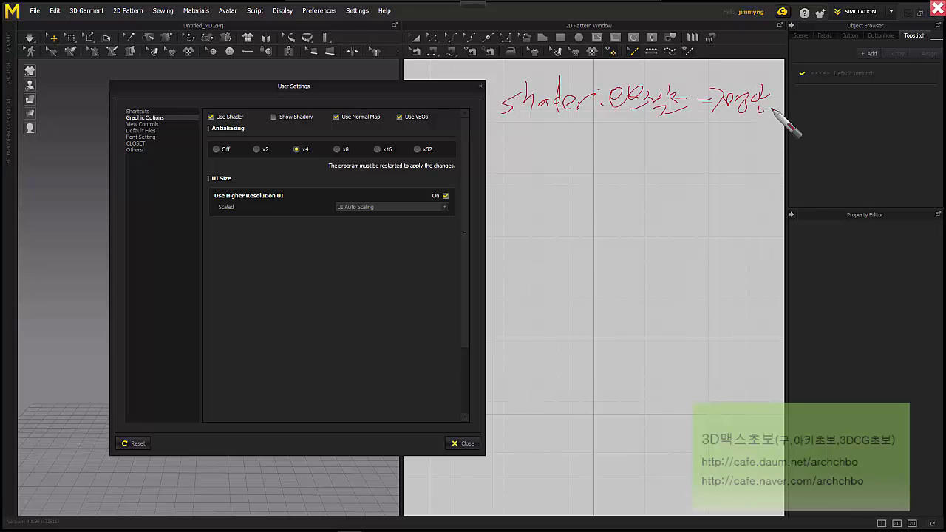
Extend the shader note with an arrow, the word "smooth" and a Korean line, and mark the Use Shader option
{"action": "left_click", "coordinate": [625, 141]}
{"action": "mouse_move", "coordinate": [645, 126]}
{"action": "left_mouse_down"}
{"action": "mouse_move", "coordinate": [643, 140]}
{"action": "mouse_move", "coordinate": [657, 139]}
{"action": "left_mouse_up"}
{"action": "mouse_move", "coordinate": [594, 157]}
{"action": "left_mouse_down"}
{"action": "mouse_move", "coordinate": [584, 174]}
{"action": "mouse_move", "coordinate": [642, 165]}
{"action": "mouse_move", "coordinate": [703, 177]}
{"action": "mouse_move", "coordinate": [693, 168]}
{"action": "mouse_move", "coordinate": [722, 157]}
{"action": "mouse_move", "coordinate": [743, 185]}
{"action": "left_mouse_up"}
{"action": "left_click_drag", "start_coordinate": [769, 151], "coordinate": [732, 194]}
{"action": "left_click_drag", "start_coordinate": [255, 124], "coordinate": [264, 118]}
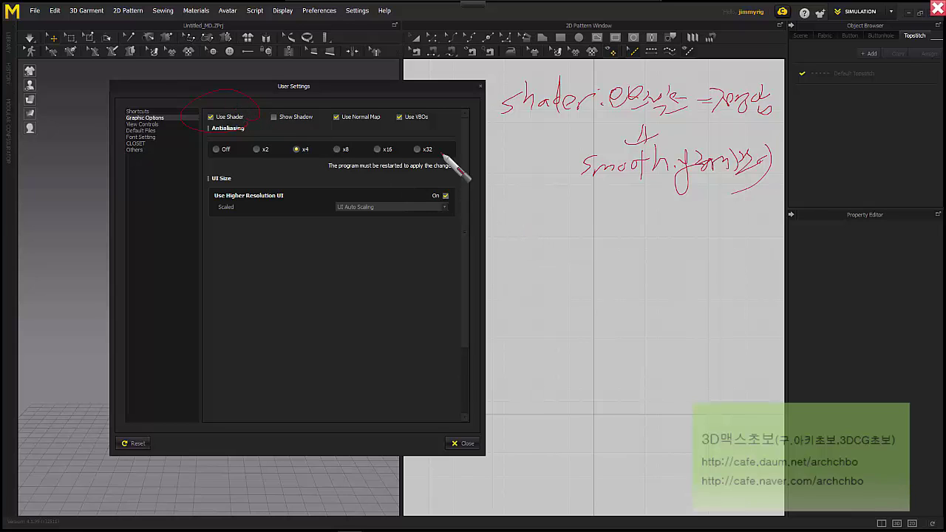
{"action": "mouse_move", "coordinate": [530, 213]}
{"action": "left_mouse_down"}
{"action": "mouse_move", "coordinate": [581, 243]}
{"action": "mouse_move", "coordinate": [596, 215]}
{"action": "mouse_move", "coordinate": [648, 236]}
{"action": "mouse_move", "coordinate": [657, 222]}
{"action": "mouse_move", "coordinate": [679, 215]}
{"action": "mouse_move", "coordinate": [704, 226]}
{"action": "mouse_move", "coordinate": [721, 211]}
{"action": "mouse_move", "coordinate": [761, 227]}
{"action": "left_mouse_up"}
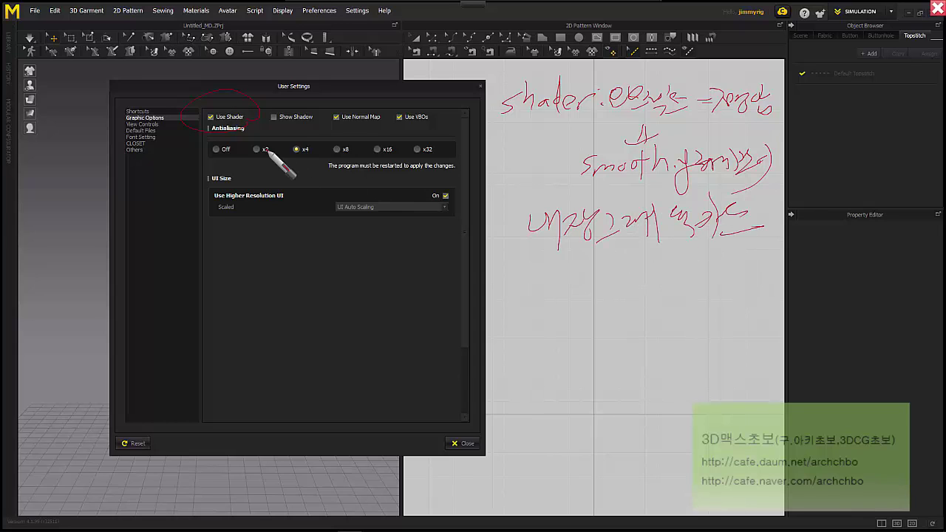
{"action": "left_click_drag", "start_coordinate": [213, 111], "coordinate": [255, 85]}
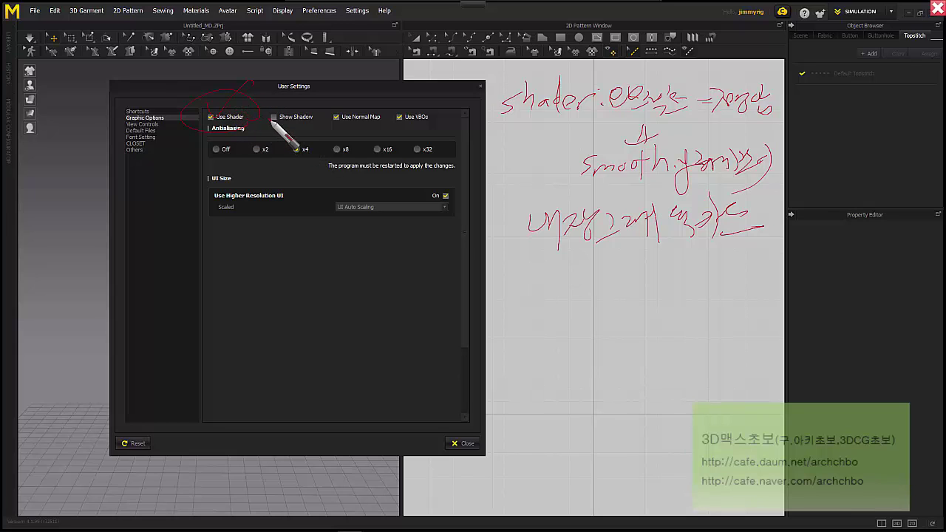
Handwrite a two-line "show shadow" note beside the dialog and mark the Show Shadow and Use Normal Map options
{"action": "left_click_drag", "start_coordinate": [269, 119], "coordinate": [325, 118]}
{"action": "mouse_move", "coordinate": [503, 248]}
{"action": "left_mouse_down"}
{"action": "mouse_move", "coordinate": [515, 275]}
{"action": "mouse_move", "coordinate": [584, 261]}
{"action": "mouse_move", "coordinate": [630, 274]}
{"action": "mouse_move", "coordinate": [680, 268]}
{"action": "mouse_move", "coordinate": [700, 252]}
{"action": "mouse_move", "coordinate": [720, 270]}
{"action": "mouse_move", "coordinate": [731, 252]}
{"action": "mouse_move", "coordinate": [744, 275]}
{"action": "left_mouse_up"}
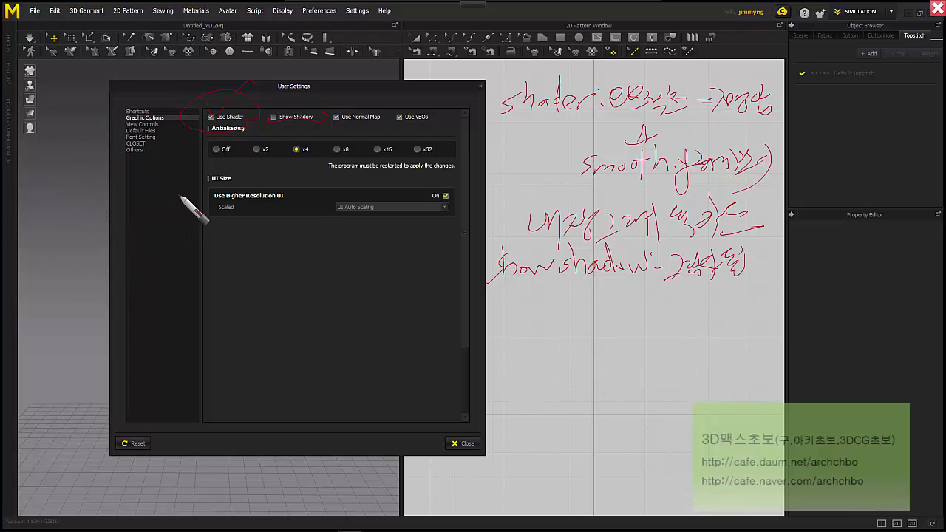
{"action": "mouse_move", "coordinate": [542, 295]}
{"action": "left_mouse_down"}
{"action": "mouse_move", "coordinate": [555, 290]}
{"action": "mouse_move", "coordinate": [566, 312]}
{"action": "mouse_move", "coordinate": [557, 310]}
{"action": "mouse_move", "coordinate": [570, 295]}
{"action": "mouse_move", "coordinate": [608, 300]}
{"action": "mouse_move", "coordinate": [637, 319]}
{"action": "mouse_move", "coordinate": [749, 301]}
{"action": "mouse_move", "coordinate": [744, 326]}
{"action": "left_mouse_up"}
{"action": "left_click_drag", "start_coordinate": [521, 233], "coordinate": [659, 236]}
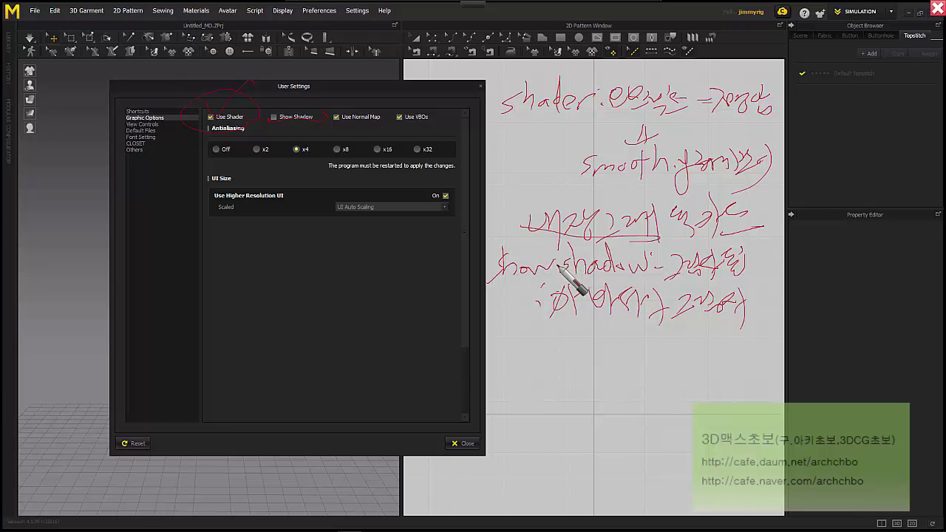
{"action": "left_click", "coordinate": [336, 116]}
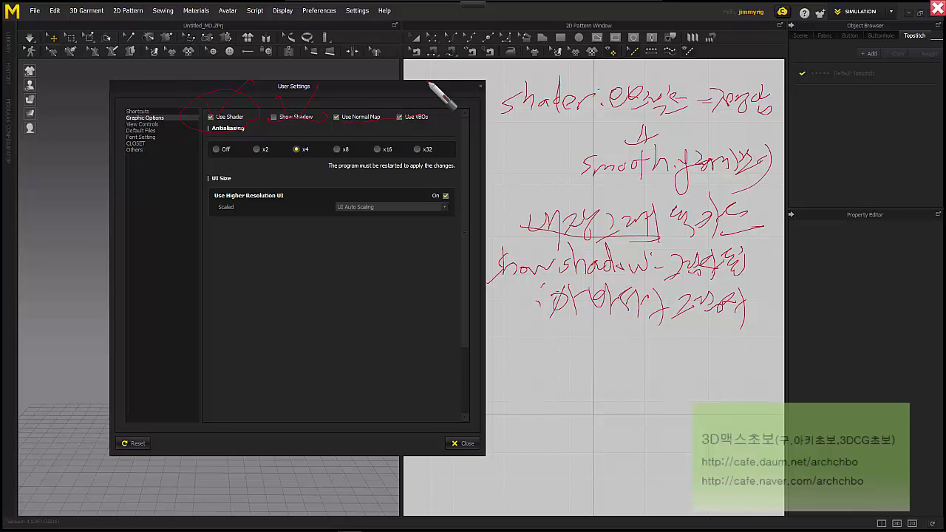
{"action": "left_click_drag", "start_coordinate": [363, 129], "coordinate": [357, 139]}
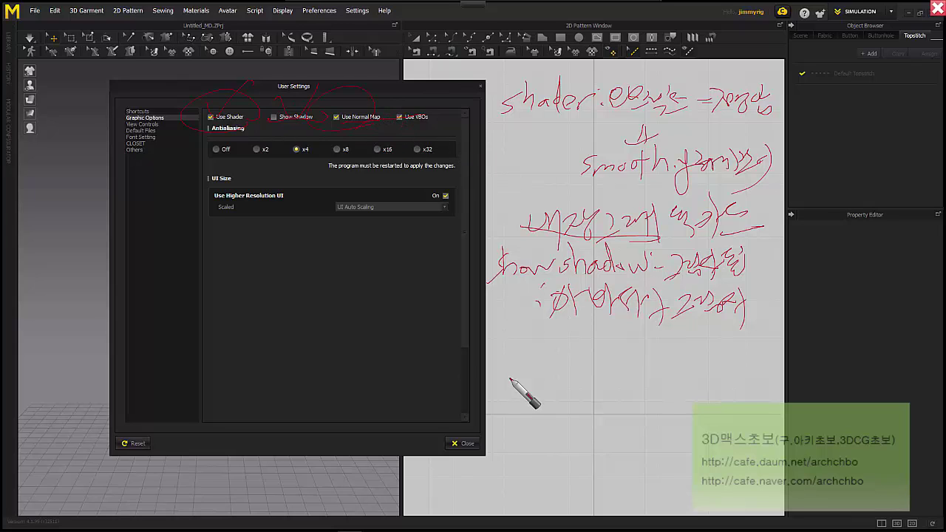
Handwrite a circled "VBOs" note with an arrow to its explanation and mark the Use Shader option again
{"action": "mouse_move", "coordinate": [507, 338]}
{"action": "left_mouse_down"}
{"action": "mouse_move", "coordinate": [613, 361]}
{"action": "mouse_move", "coordinate": [486, 380]}
{"action": "left_mouse_up"}
{"action": "mouse_move", "coordinate": [619, 356]}
{"action": "left_mouse_down"}
{"action": "mouse_move", "coordinate": [534, 380]}
{"action": "mouse_move", "coordinate": [608, 327]}
{"action": "mouse_move", "coordinate": [606, 344]}
{"action": "mouse_move", "coordinate": [652, 333]}
{"action": "mouse_move", "coordinate": [681, 371]}
{"action": "mouse_move", "coordinate": [725, 382]}
{"action": "left_mouse_up"}
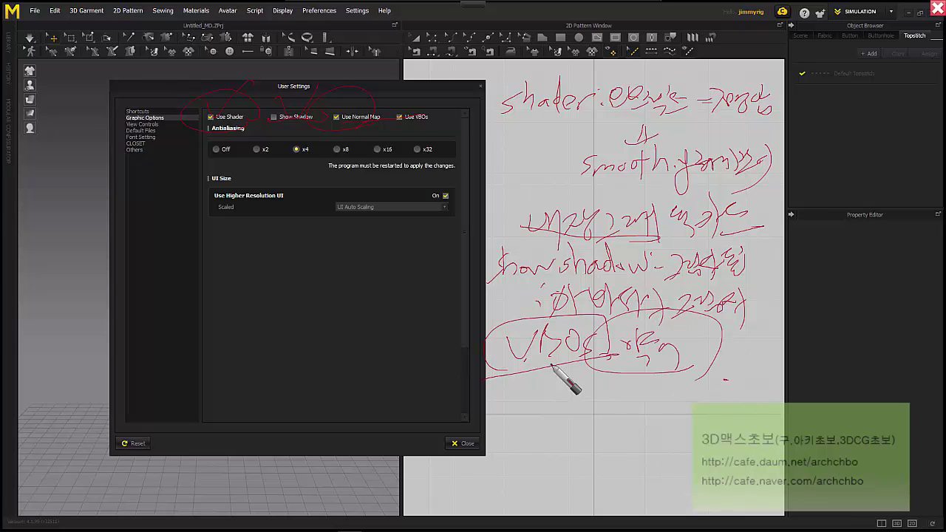
{"action": "mouse_move", "coordinate": [529, 376]}
{"action": "left_mouse_down"}
{"action": "mouse_move", "coordinate": [545, 338]}
{"action": "mouse_move", "coordinate": [536, 375]}
{"action": "left_mouse_up"}
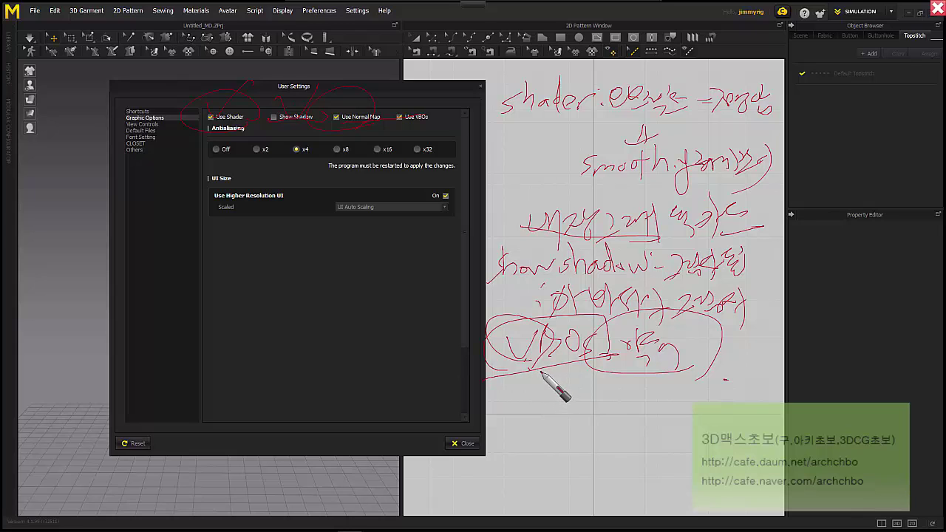
{"action": "mouse_move", "coordinate": [541, 373]}
{"action": "left_mouse_down"}
{"action": "mouse_move", "coordinate": [507, 380]}
{"action": "mouse_move", "coordinate": [602, 369]}
{"action": "mouse_move", "coordinate": [492, 327]}
{"action": "mouse_move", "coordinate": [526, 388]}
{"action": "mouse_move", "coordinate": [552, 395]}
{"action": "left_mouse_up"}
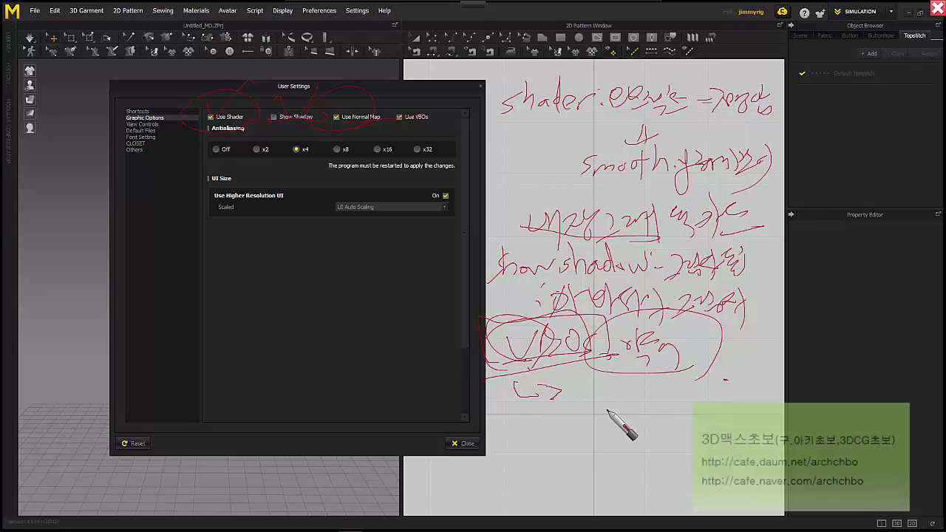
{"action": "mouse_move", "coordinate": [570, 392]}
{"action": "left_mouse_down"}
{"action": "mouse_move", "coordinate": [669, 400]}
{"action": "mouse_move", "coordinate": [679, 411]}
{"action": "mouse_move", "coordinate": [708, 400]}
{"action": "mouse_move", "coordinate": [735, 414]}
{"action": "mouse_move", "coordinate": [778, 377]}
{"action": "left_mouse_up"}
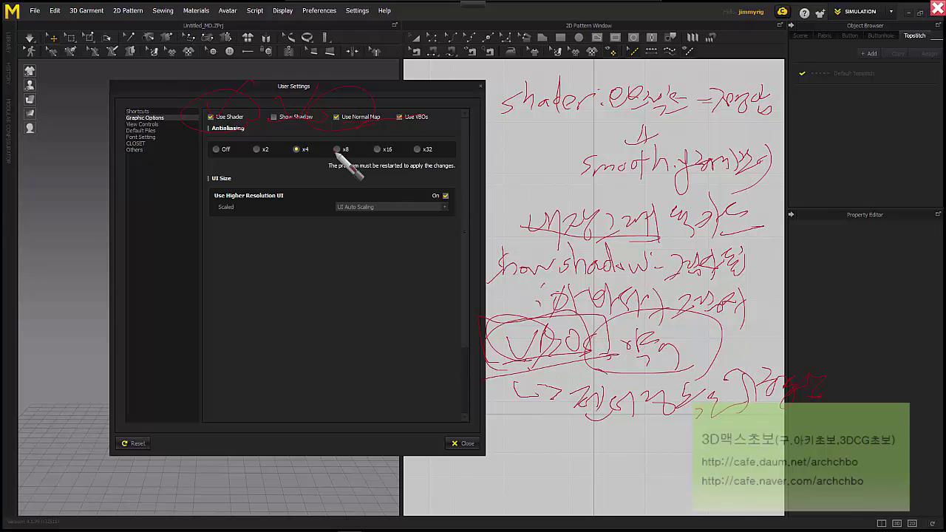
{"action": "left_click_drag", "start_coordinate": [219, 119], "coordinate": [197, 140]}
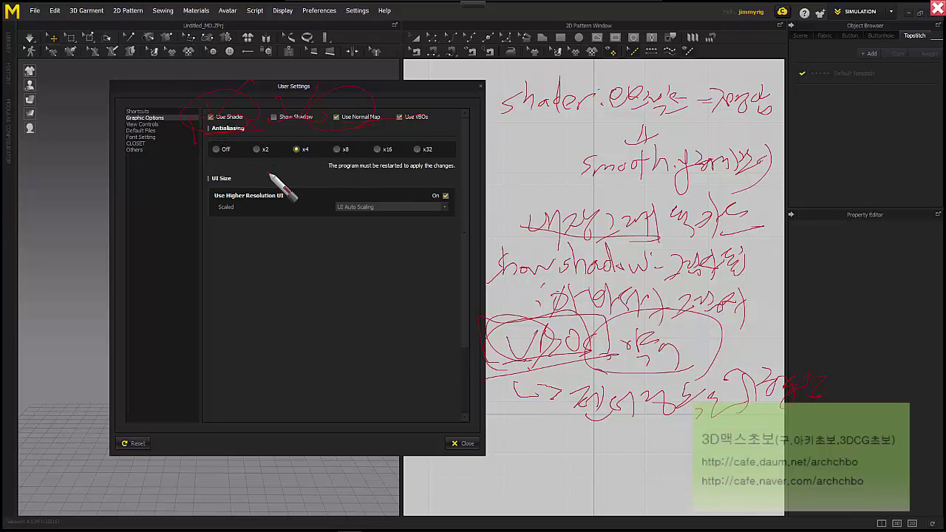
Handwrite a "Map" note with a Korean explanation below the VBOs note and box the underlined Korean line beneath the smooth note
{"action": "mouse_move", "coordinate": [518, 450]}
{"action": "left_mouse_down"}
{"action": "mouse_move", "coordinate": [526, 436]}
{"action": "mouse_move", "coordinate": [547, 446]}
{"action": "left_mouse_up"}
{"action": "mouse_move", "coordinate": [550, 442]}
{"action": "left_mouse_down"}
{"action": "mouse_move", "coordinate": [645, 435]}
{"action": "mouse_move", "coordinate": [689, 445]}
{"action": "left_mouse_up"}
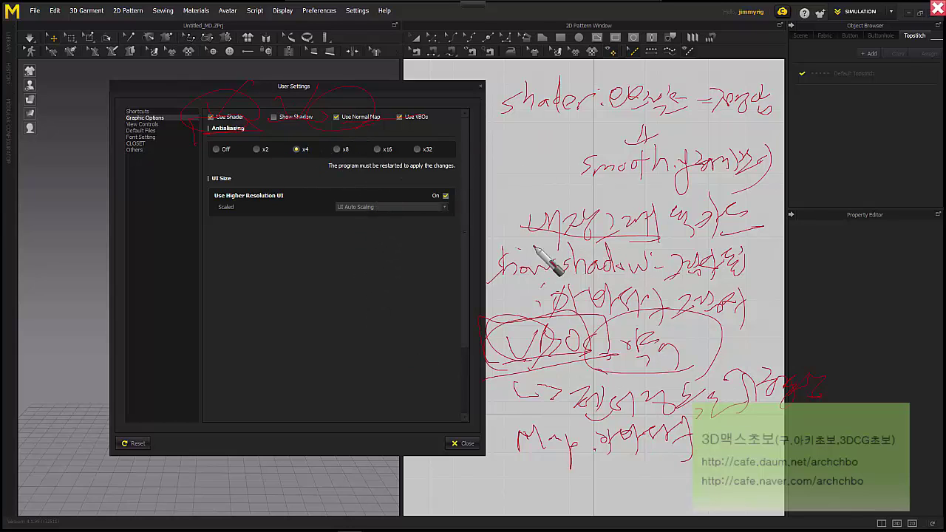
{"action": "mouse_move", "coordinate": [532, 245]}
{"action": "left_mouse_down"}
{"action": "mouse_move", "coordinate": [757, 192]}
{"action": "mouse_move", "coordinate": [530, 243]}
{"action": "left_mouse_up"}
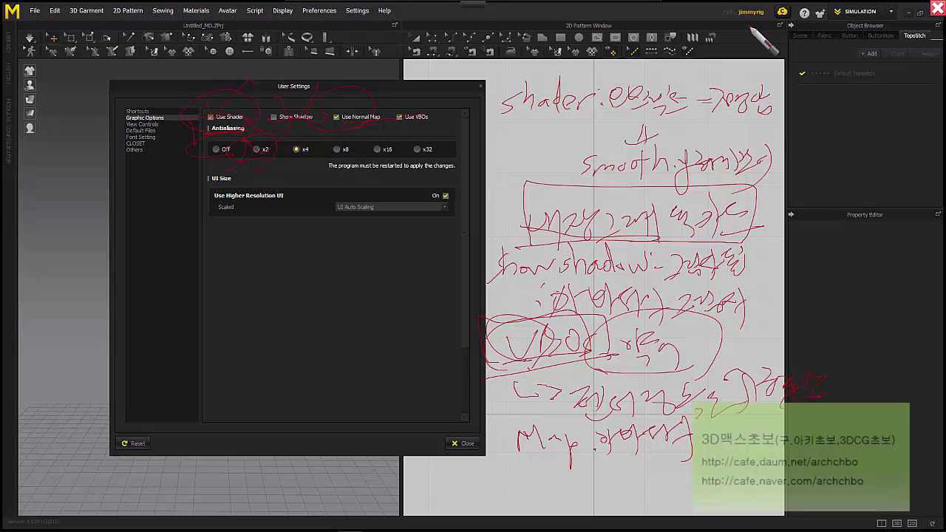
Clear all handwritten notes, write an underlined "GTX 2000" note beside the dialog, and mark the x16 and x32 antialiasing options
{"action": "mouse_move", "coordinate": [488, 5]}
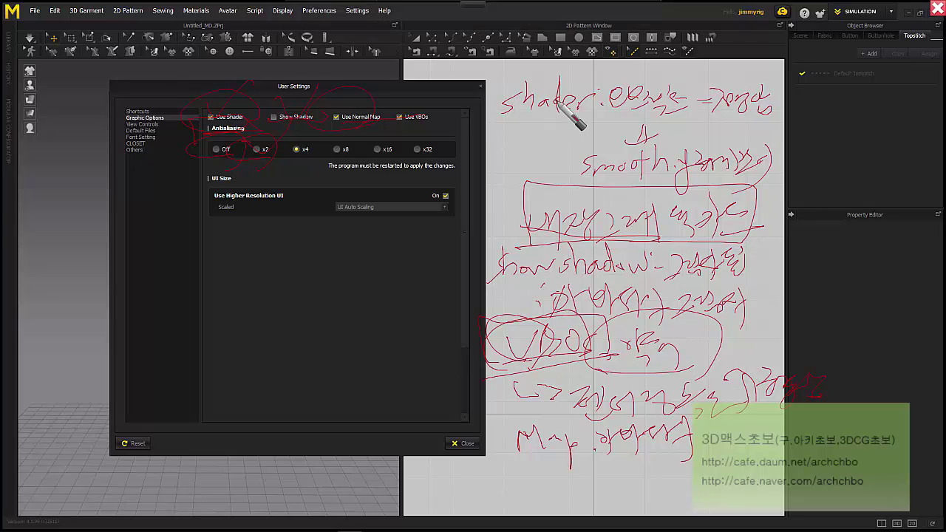
{"action": "left_click", "coordinate": [539, 13]}
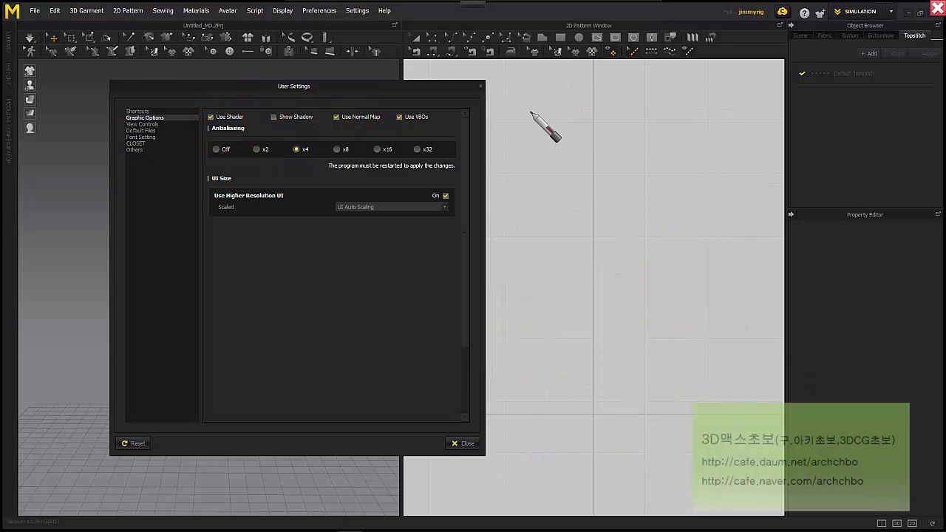
{"action": "mouse_move", "coordinate": [534, 96]}
{"action": "left_mouse_down"}
{"action": "mouse_move", "coordinate": [519, 108]}
{"action": "mouse_move", "coordinate": [570, 116]}
{"action": "mouse_move", "coordinate": [596, 105]}
{"action": "mouse_move", "coordinate": [692, 103]}
{"action": "mouse_move", "coordinate": [679, 95]}
{"action": "mouse_move", "coordinate": [722, 125]}
{"action": "mouse_move", "coordinate": [769, 115]}
{"action": "left_mouse_up"}
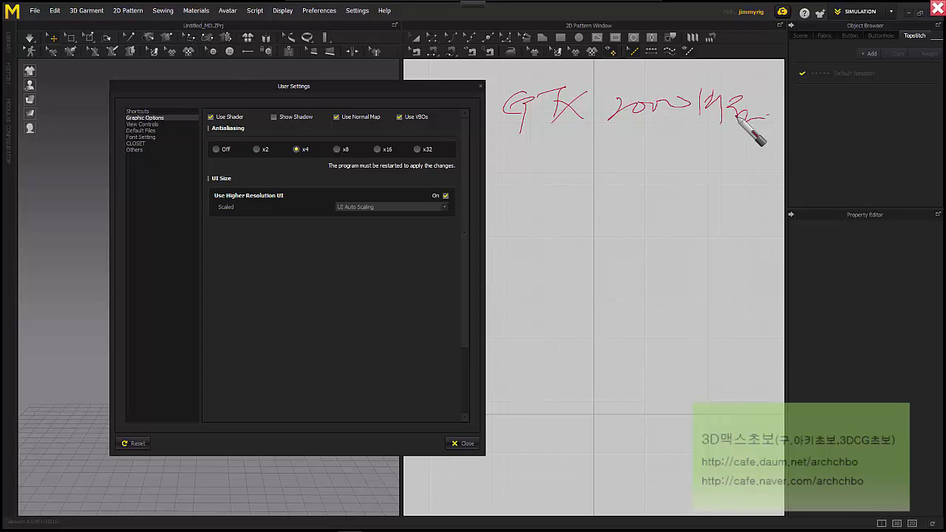
{"action": "left_click_drag", "start_coordinate": [505, 132], "coordinate": [734, 116]}
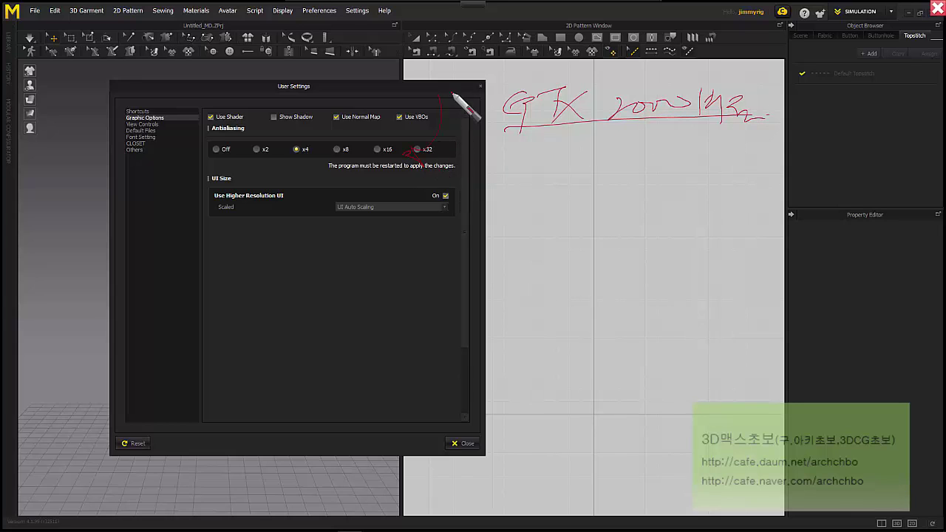
{"action": "left_click_drag", "start_coordinate": [442, 91], "coordinate": [404, 157]}
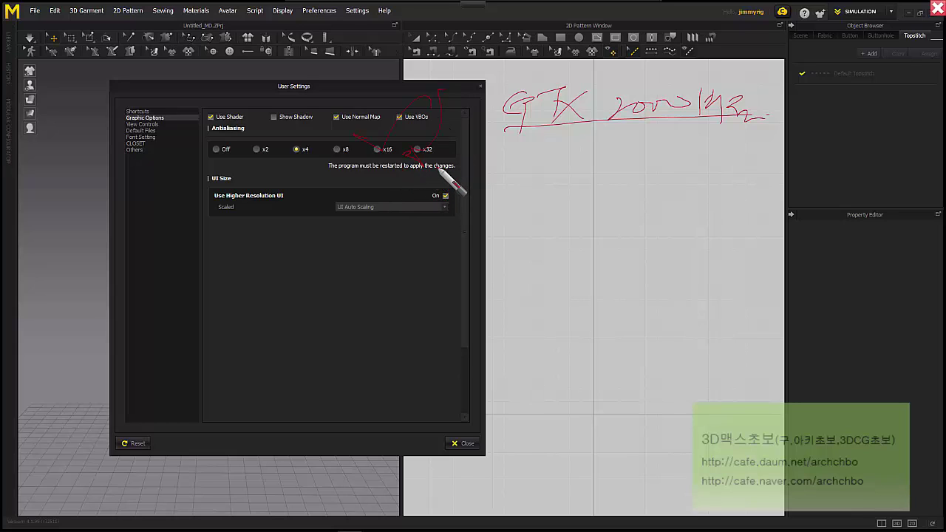
Handwrite a "GTX 500" note with further lines below it and circle the x2 to x8 antialiasing options
{"action": "mouse_move", "coordinate": [519, 159]}
{"action": "left_mouse_down"}
{"action": "mouse_move", "coordinate": [549, 147]}
{"action": "mouse_move", "coordinate": [560, 160]}
{"action": "mouse_move", "coordinate": [627, 127]}
{"action": "left_mouse_up"}
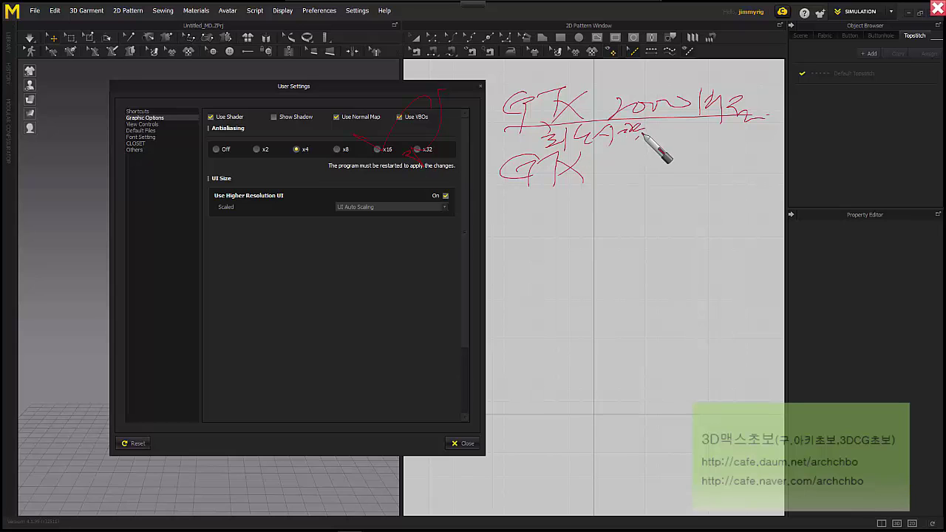
{"action": "mouse_move", "coordinate": [601, 161]}
{"action": "left_mouse_down"}
{"action": "mouse_move", "coordinate": [607, 169]}
{"action": "mouse_move", "coordinate": [675, 157]}
{"action": "mouse_move", "coordinate": [692, 196]}
{"action": "left_mouse_up"}
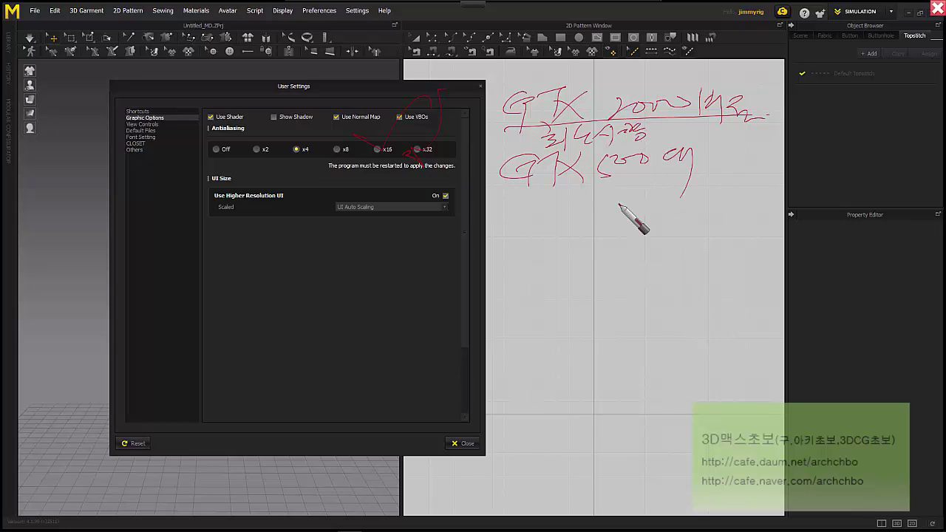
{"action": "mouse_move", "coordinate": [619, 205]}
{"action": "left_mouse_down"}
{"action": "mouse_move", "coordinate": [602, 199]}
{"action": "mouse_move", "coordinate": [629, 193]}
{"action": "mouse_move", "coordinate": [633, 248]}
{"action": "mouse_move", "coordinate": [686, 243]}
{"action": "left_mouse_up"}
{"action": "left_click_drag", "start_coordinate": [348, 135], "coordinate": [277, 169]}
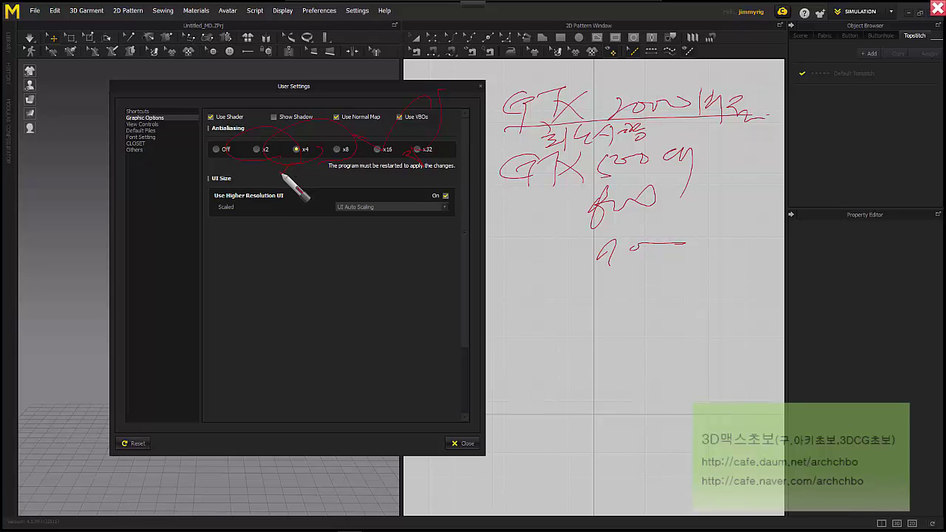
Mark the UI Size heading and handwrite "UI Size", "User Interface" and a Korean explanation line beside the dialog
{"action": "left_click_drag", "start_coordinate": [244, 185], "coordinate": [266, 167]}
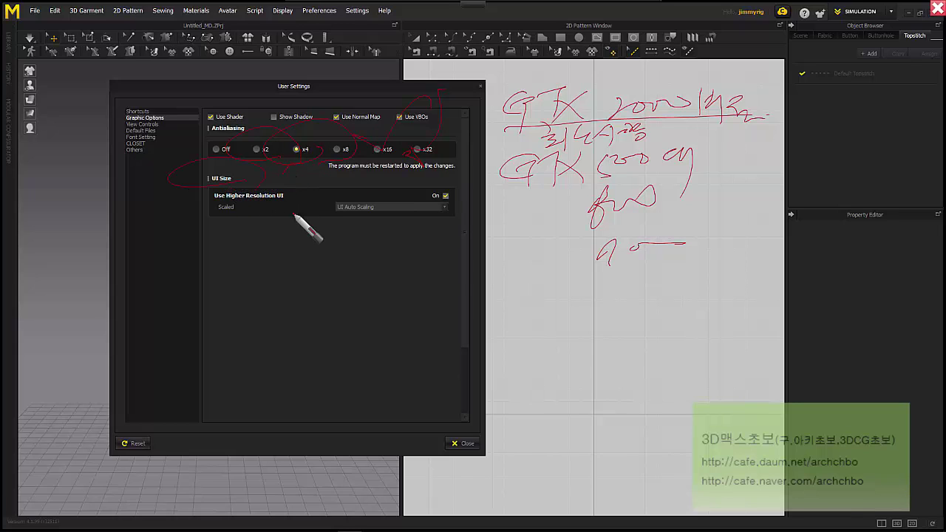
{"action": "mouse_move", "coordinate": [511, 286]}
{"action": "left_mouse_down"}
{"action": "mouse_move", "coordinate": [604, 293]}
{"action": "mouse_move", "coordinate": [633, 279]}
{"action": "left_mouse_up"}
{"action": "mouse_move", "coordinate": [524, 318]}
{"action": "left_mouse_down"}
{"action": "mouse_move", "coordinate": [500, 314]}
{"action": "mouse_move", "coordinate": [534, 333]}
{"action": "mouse_move", "coordinate": [596, 322]}
{"action": "mouse_move", "coordinate": [624, 334]}
{"action": "mouse_move", "coordinate": [667, 303]}
{"action": "mouse_move", "coordinate": [661, 321]}
{"action": "mouse_move", "coordinate": [739, 302]}
{"action": "left_mouse_up"}
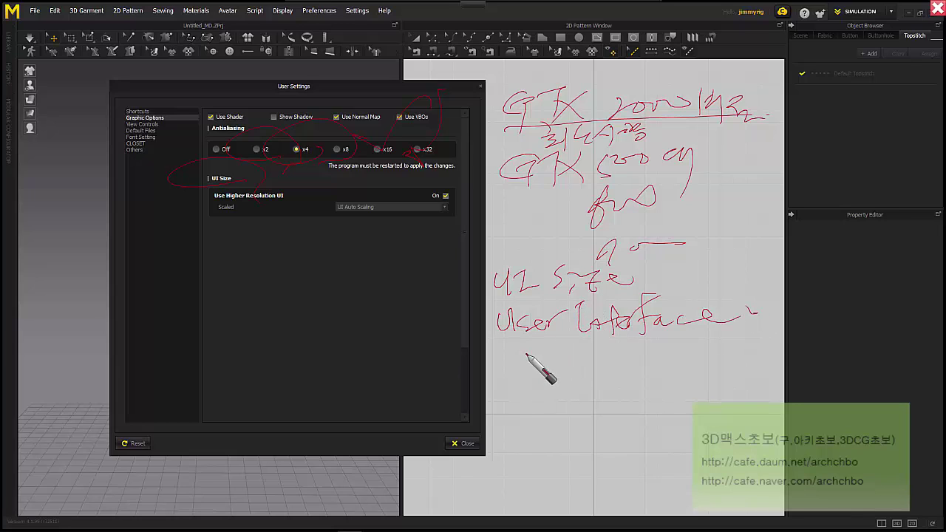
{"action": "mouse_move", "coordinate": [526, 353]}
{"action": "left_mouse_down"}
{"action": "mouse_move", "coordinate": [532, 376]}
{"action": "mouse_move", "coordinate": [588, 360]}
{"action": "mouse_move", "coordinate": [639, 363]}
{"action": "mouse_move", "coordinate": [645, 371]}
{"action": "mouse_move", "coordinate": [686, 355]}
{"action": "mouse_move", "coordinate": [774, 372]}
{"action": "left_mouse_up"}
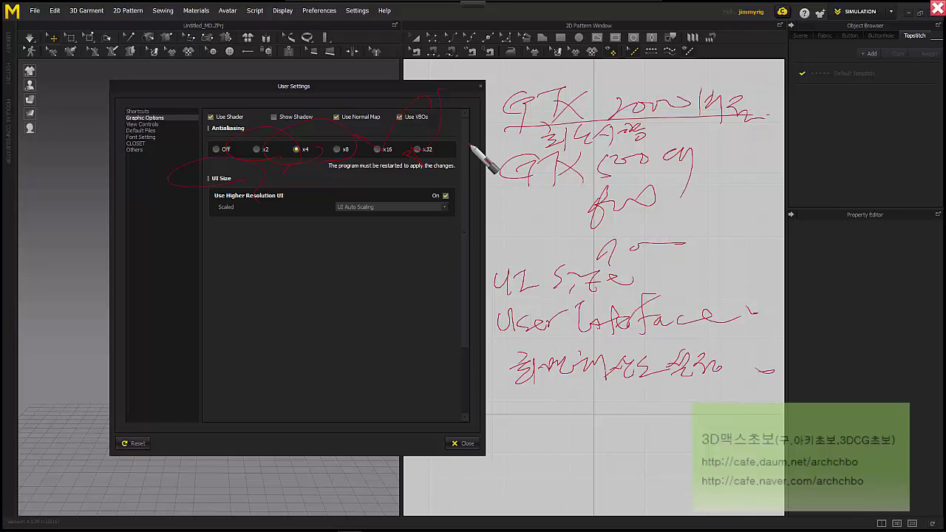
Circle the On option of Use Higher Resolution UI and draw an arrow from it to a handwritten two-line Korean note
{"action": "left_click_drag", "start_coordinate": [465, 198], "coordinate": [455, 195]}
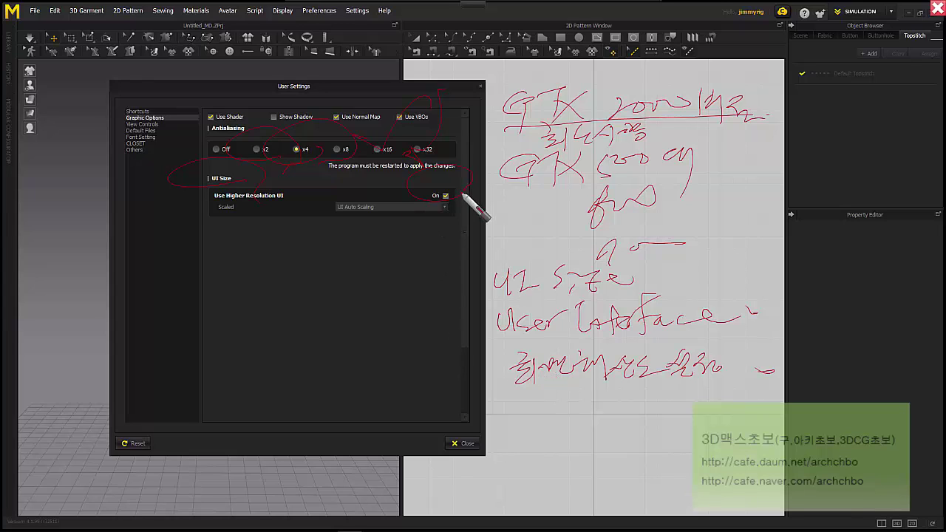
{"action": "left_click_drag", "start_coordinate": [462, 196], "coordinate": [544, 397]}
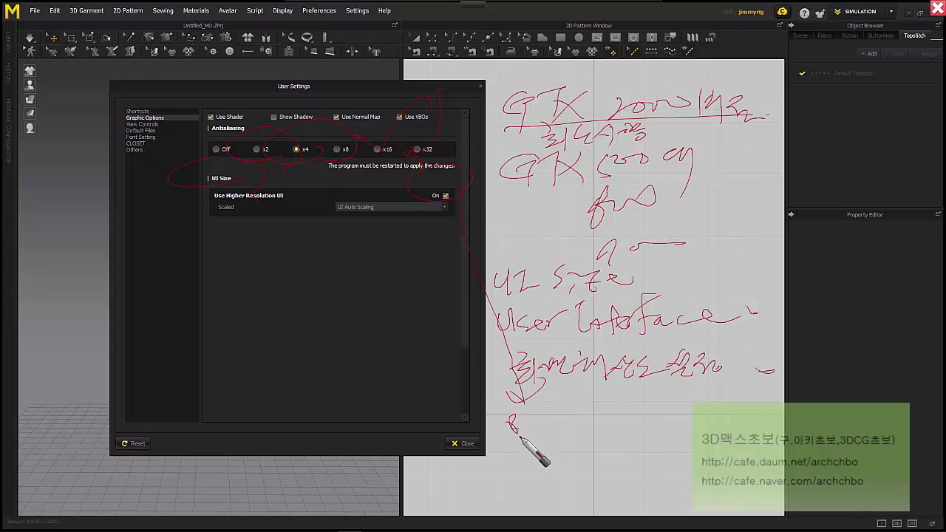
{"action": "mouse_move", "coordinate": [520, 437]}
{"action": "left_mouse_down"}
{"action": "mouse_move", "coordinate": [545, 414]}
{"action": "mouse_move", "coordinate": [604, 423]}
{"action": "mouse_move", "coordinate": [630, 405]}
{"action": "mouse_move", "coordinate": [662, 417]}
{"action": "mouse_move", "coordinate": [695, 405]}
{"action": "mouse_move", "coordinate": [715, 418]}
{"action": "mouse_move", "coordinate": [736, 399]}
{"action": "left_mouse_up"}
{"action": "mouse_move", "coordinate": [545, 461]}
{"action": "left_mouse_down"}
{"action": "mouse_move", "coordinate": [547, 475]}
{"action": "mouse_move", "coordinate": [575, 461]}
{"action": "mouse_move", "coordinate": [602, 475]}
{"action": "mouse_move", "coordinate": [632, 453]}
{"action": "mouse_move", "coordinate": [697, 431]}
{"action": "mouse_move", "coordinate": [724, 449]}
{"action": "mouse_move", "coordinate": [761, 423]}
{"action": "left_mouse_up"}
{"action": "left_click_drag", "start_coordinate": [496, 191], "coordinate": [465, 200]}
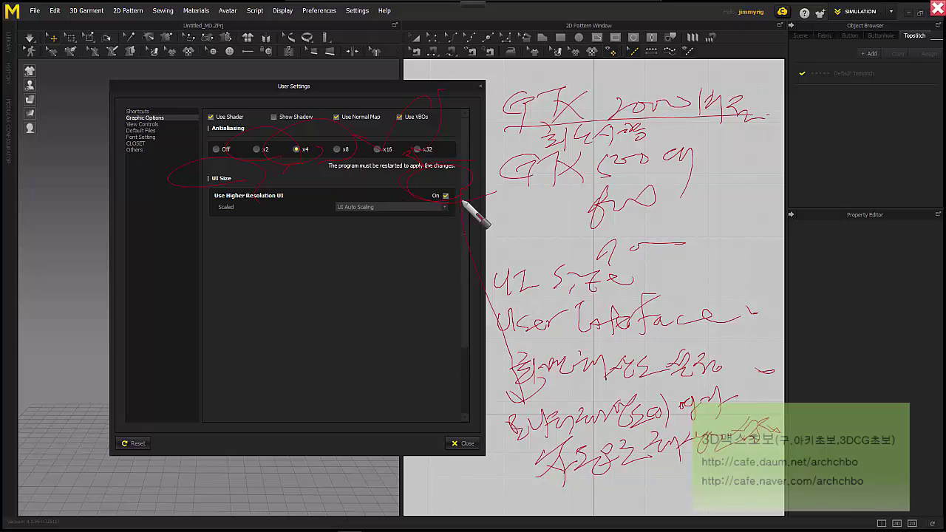
{"action": "mouse_move", "coordinate": [356, 231]}
{"action": "left_mouse_down"}
{"action": "mouse_move", "coordinate": [363, 249]}
{"action": "mouse_move", "coordinate": [403, 200]}
{"action": "left_mouse_up"}
Clear the handwritten notes, leave drawing mode, and show the View Controls settings
{"action": "left_click", "coordinate": [539, 14]}
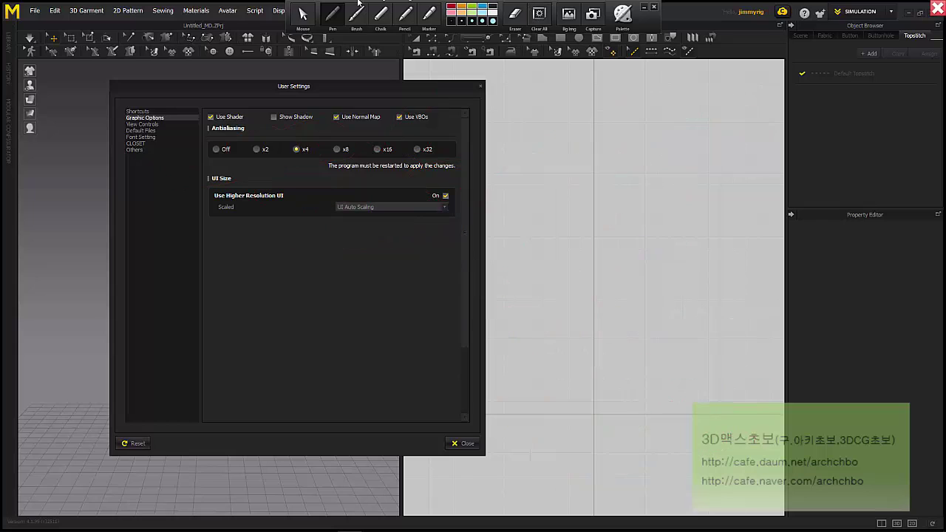
{"action": "left_click", "coordinate": [309, 17]}
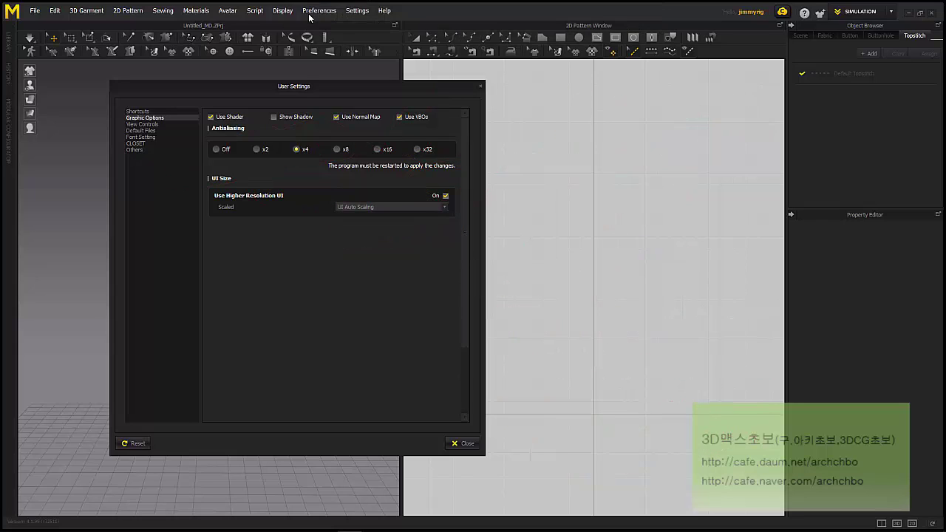
{"action": "left_click", "coordinate": [173, 125]}
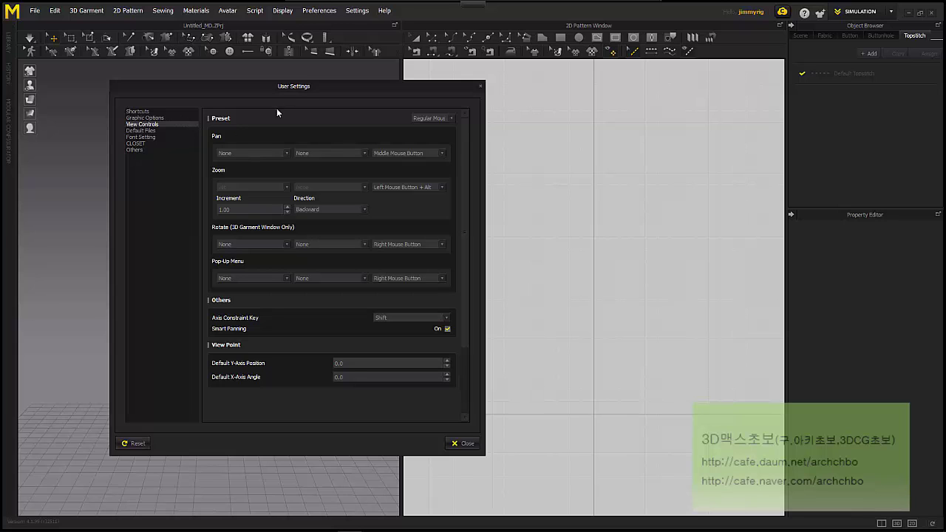
{"action": "left_click_drag", "start_coordinate": [298, 89], "coordinate": [401, 109]}
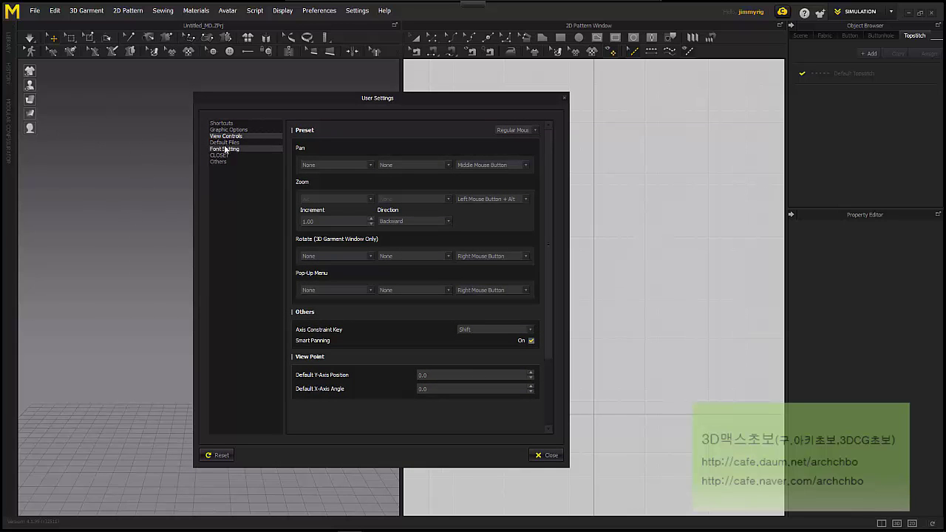
{"action": "left_click_drag", "start_coordinate": [374, 99], "coordinate": [286, 92]}
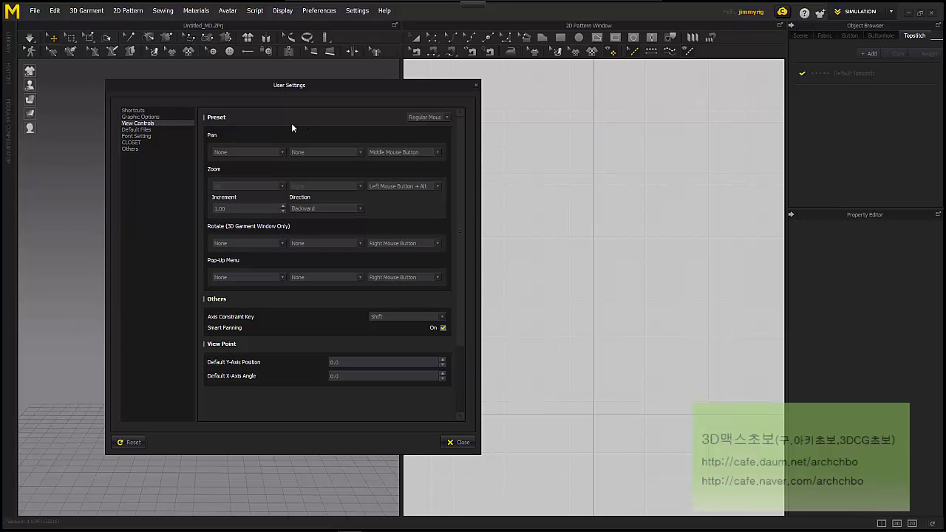
Examine the modifier-key choices offered in the two Pan fields without changing them
{"action": "left_click", "coordinate": [236, 152]}
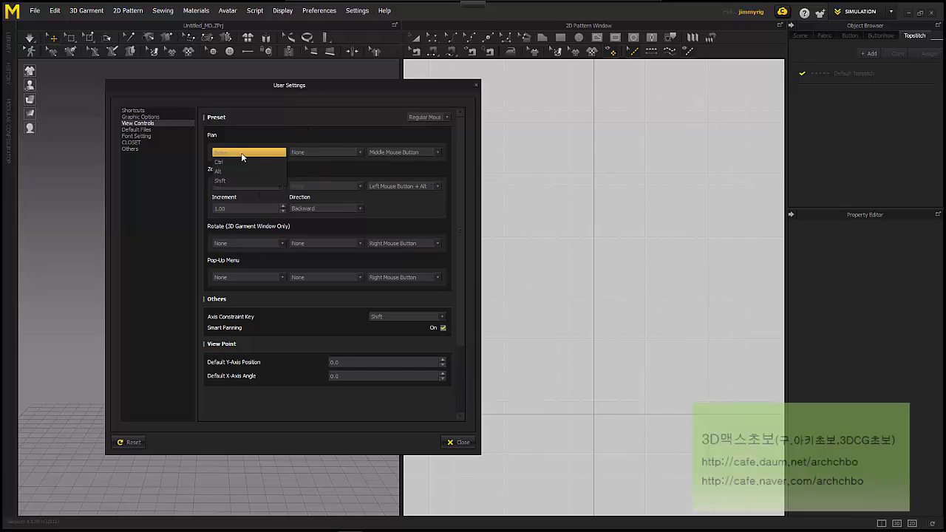
{"action": "left_click", "coordinate": [260, 152]}
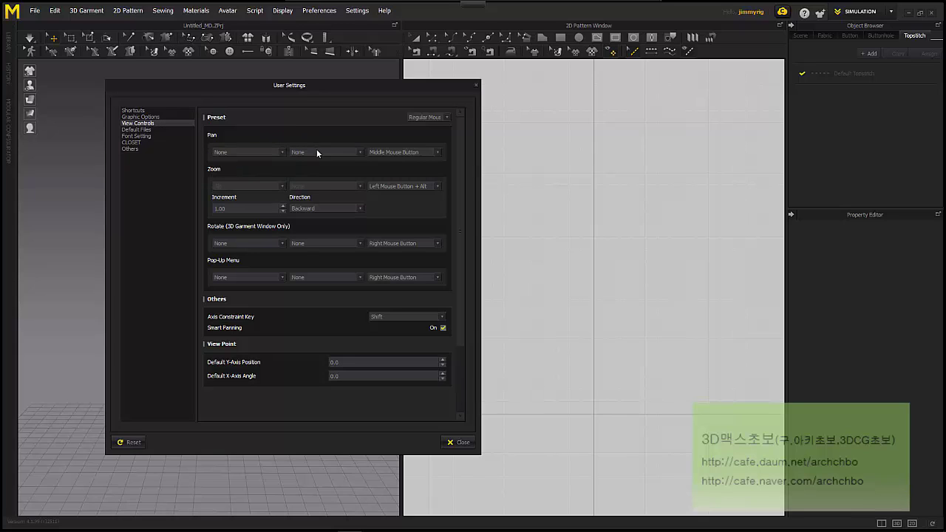
{"action": "left_click", "coordinate": [246, 151]}
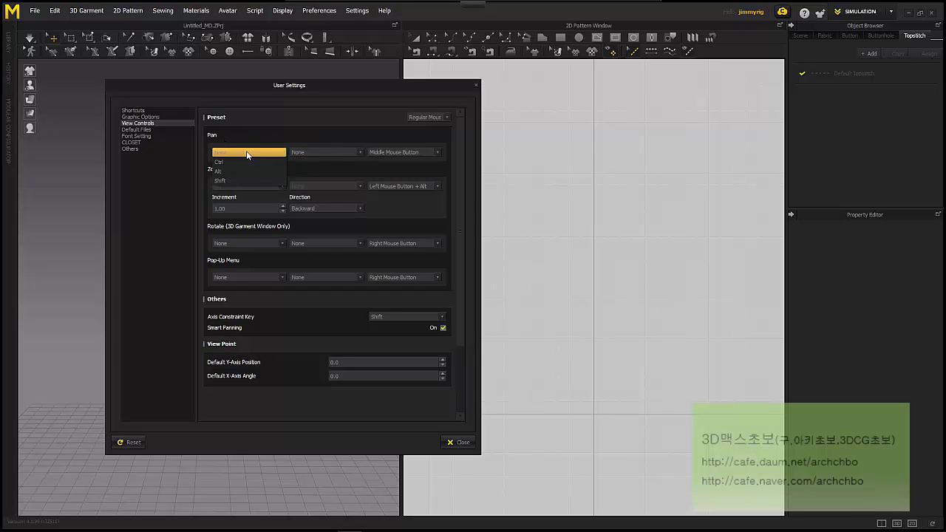
{"action": "left_click", "coordinate": [323, 150]}
{"action": "left_click", "coordinate": [325, 151]}
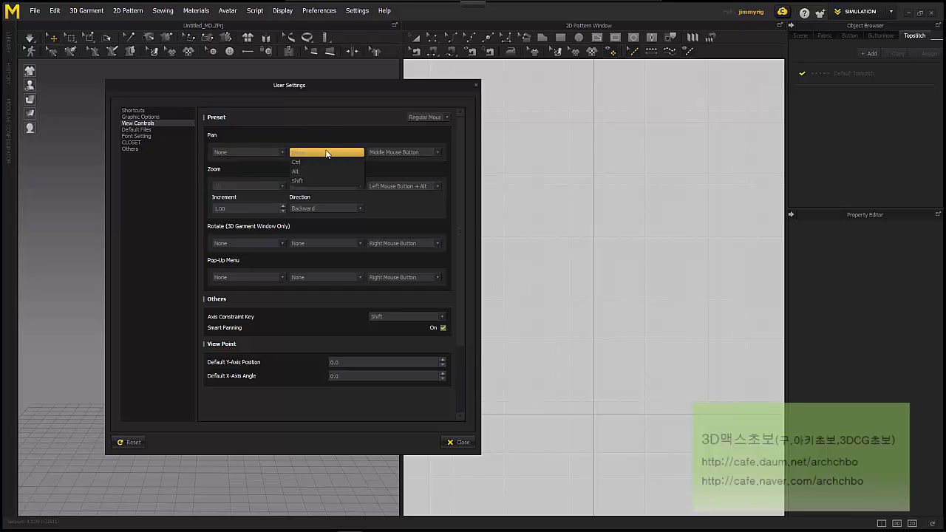
{"action": "left_click", "coordinate": [335, 129]}
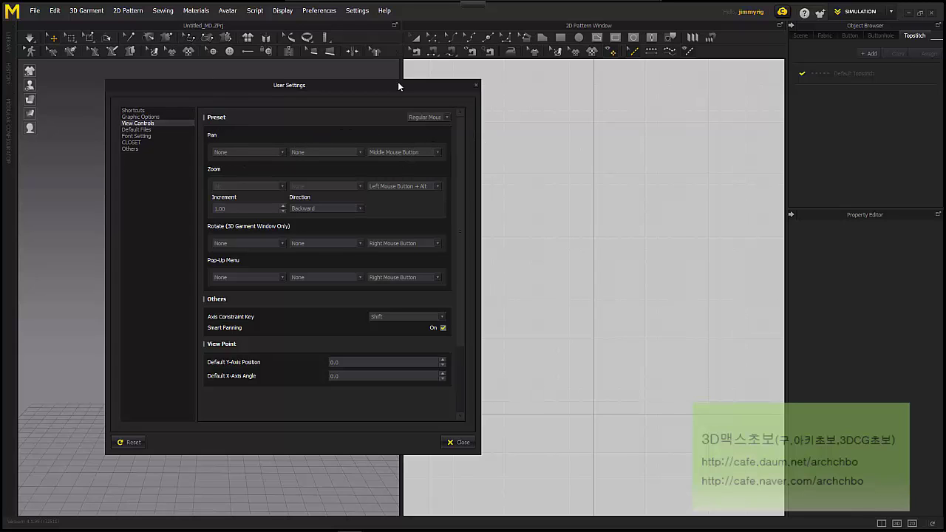
Handwrite a red "PAN" note with a two-line Korean explanation beside the dialog and circle the Pan heading
{"action": "mouse_move", "coordinate": [466, 4]}
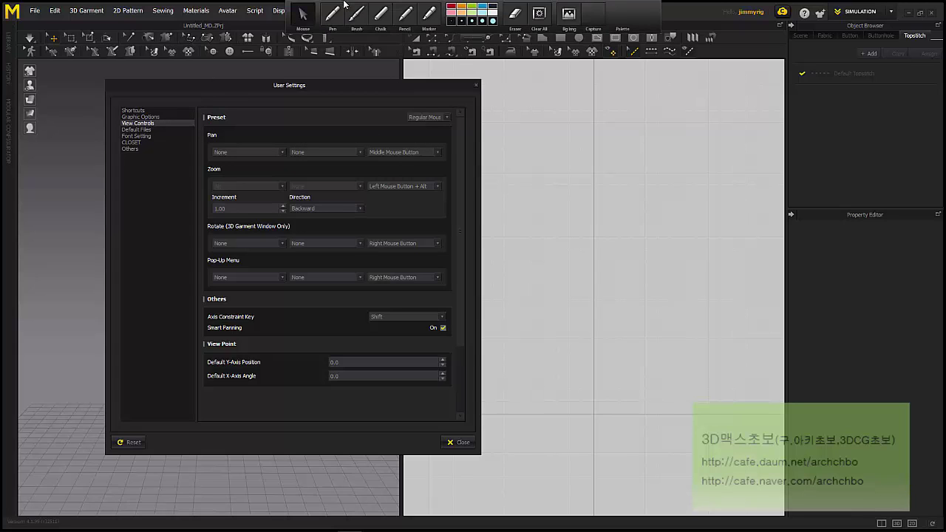
{"action": "left_click", "coordinate": [333, 15]}
{"action": "mouse_move", "coordinate": [505, 98]}
{"action": "left_mouse_down"}
{"action": "mouse_move", "coordinate": [495, 93]}
{"action": "mouse_move", "coordinate": [530, 108]}
{"action": "mouse_move", "coordinate": [541, 85]}
{"action": "mouse_move", "coordinate": [590, 101]}
{"action": "mouse_move", "coordinate": [656, 84]}
{"action": "mouse_move", "coordinate": [676, 103]}
{"action": "left_mouse_up"}
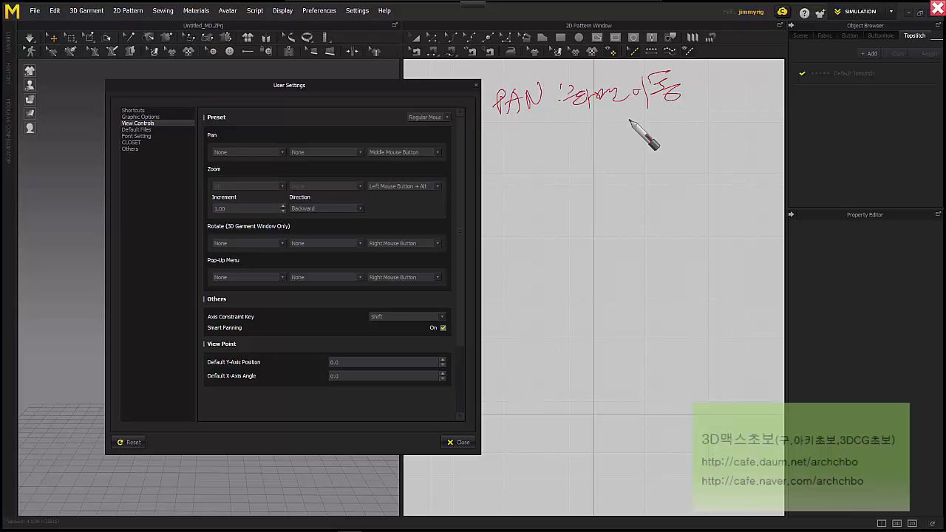
{"action": "mouse_move", "coordinate": [560, 142]}
{"action": "left_mouse_down"}
{"action": "mouse_move", "coordinate": [569, 124]}
{"action": "mouse_move", "coordinate": [607, 124]}
{"action": "mouse_move", "coordinate": [609, 136]}
{"action": "mouse_move", "coordinate": [644, 117]}
{"action": "mouse_move", "coordinate": [666, 137]}
{"action": "mouse_move", "coordinate": [655, 148]}
{"action": "mouse_move", "coordinate": [681, 115]}
{"action": "mouse_move", "coordinate": [697, 127]}
{"action": "mouse_move", "coordinate": [704, 107]}
{"action": "mouse_move", "coordinate": [722, 121]}
{"action": "left_mouse_up"}
{"action": "left_click_drag", "start_coordinate": [705, 123], "coordinate": [721, 128]}
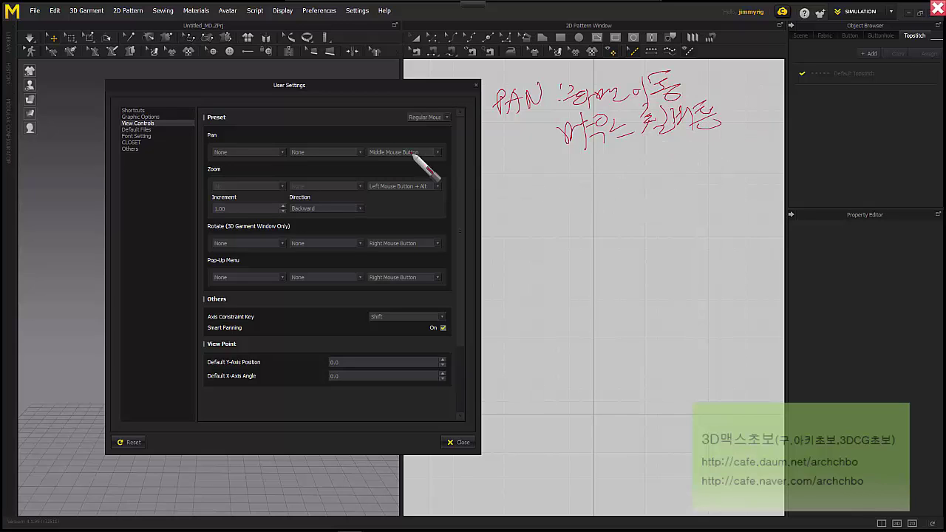
{"action": "left_click_drag", "start_coordinate": [215, 135], "coordinate": [243, 156]}
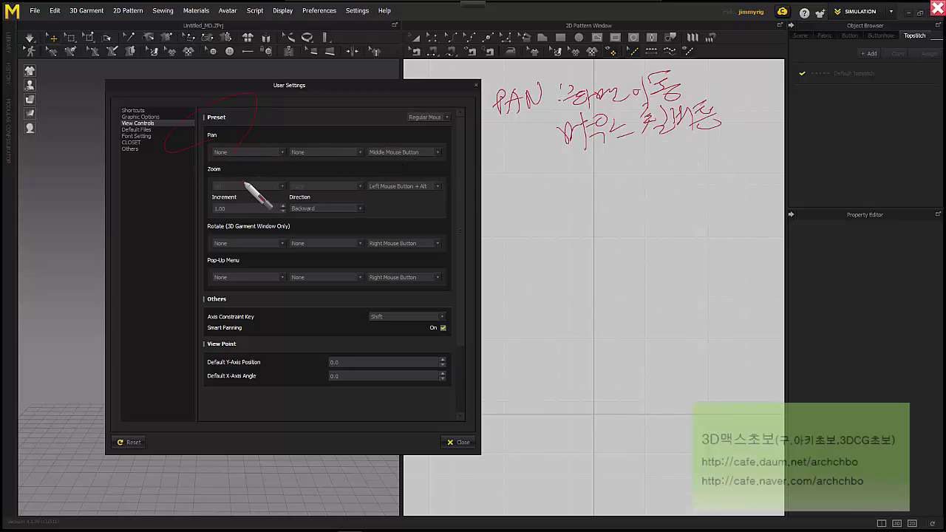
Handwrite a "Zoom" note and link the circled Left Mouse Button + Alt setting by an arrow to an underlined Korean note
{"action": "mouse_move", "coordinate": [500, 151]}
{"action": "left_mouse_down"}
{"action": "mouse_move", "coordinate": [508, 181]}
{"action": "mouse_move", "coordinate": [584, 177]}
{"action": "mouse_move", "coordinate": [597, 161]}
{"action": "mouse_move", "coordinate": [673, 150]}
{"action": "mouse_move", "coordinate": [666, 161]}
{"action": "mouse_move", "coordinate": [689, 159]}
{"action": "mouse_move", "coordinate": [701, 144]}
{"action": "mouse_move", "coordinate": [714, 159]}
{"action": "mouse_move", "coordinate": [755, 153]}
{"action": "left_mouse_up"}
{"action": "mouse_move", "coordinate": [380, 184]}
{"action": "left_mouse_down"}
{"action": "mouse_move", "coordinate": [469, 177]}
{"action": "mouse_move", "coordinate": [383, 204]}
{"action": "left_mouse_up"}
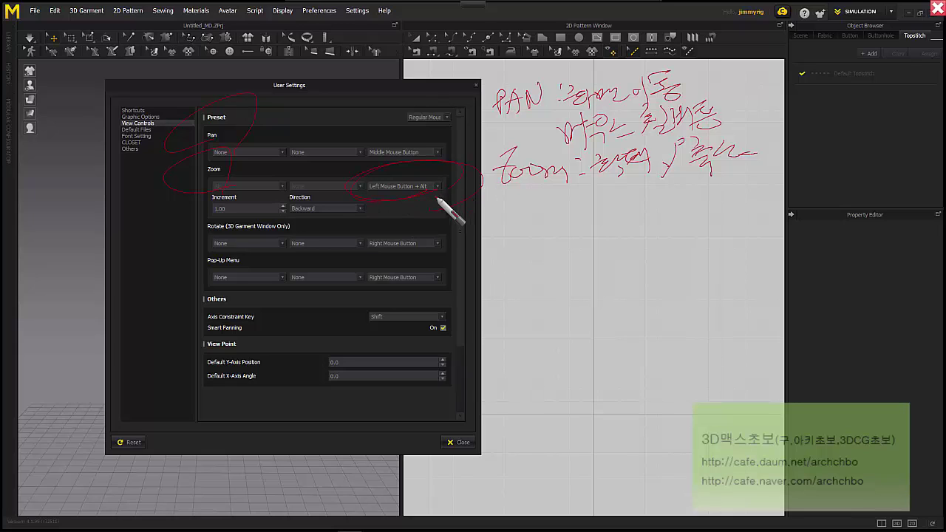
{"action": "mouse_move", "coordinate": [481, 190]}
{"action": "left_mouse_down"}
{"action": "mouse_move", "coordinate": [545, 205]}
{"action": "mouse_move", "coordinate": [541, 220]}
{"action": "mouse_move", "coordinate": [606, 198]}
{"action": "mouse_move", "coordinate": [700, 192]}
{"action": "mouse_move", "coordinate": [735, 201]}
{"action": "left_mouse_up"}
{"action": "left_click_drag", "start_coordinate": [554, 249], "coordinate": [612, 233]}
{"action": "left_click_drag", "start_coordinate": [742, 201], "coordinate": [612, 233]}
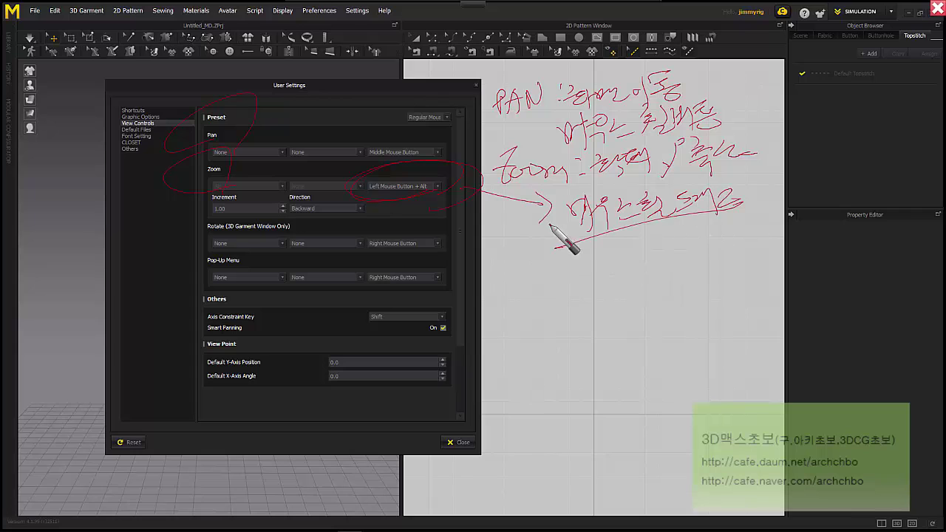
{"action": "mouse_move", "coordinate": [386, 198]}
{"action": "left_mouse_down"}
{"action": "mouse_move", "coordinate": [408, 163]}
{"action": "mouse_move", "coordinate": [377, 187]}
{"action": "mouse_move", "coordinate": [431, 204]}
{"action": "left_mouse_up"}
{"action": "left_click_drag", "start_coordinate": [600, 218], "coordinate": [739, 205]}
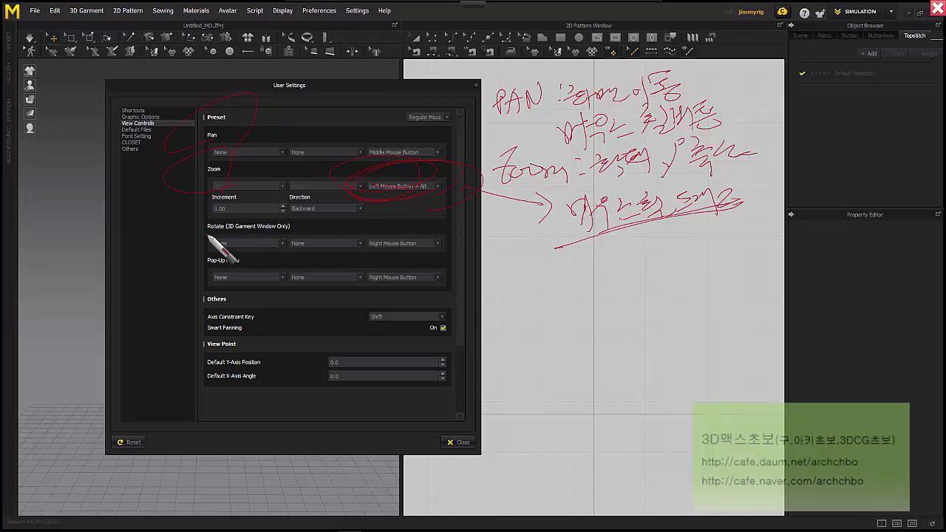
Underline the Rotate (3D Garment Window Only) heading and handwrite a "3D Garment" note with its explanation beside the dialog
{"action": "left_click_drag", "start_coordinate": [206, 232], "coordinate": [284, 241]}
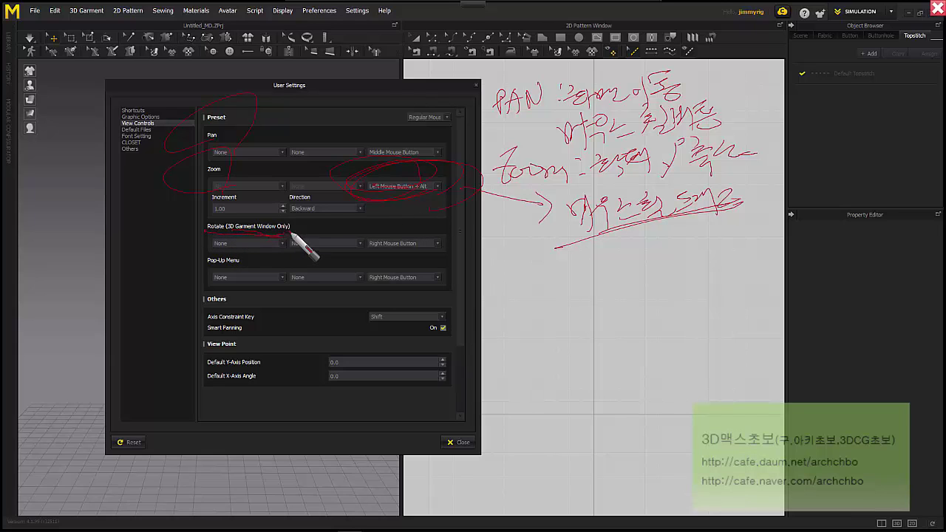
{"action": "mouse_move", "coordinate": [500, 275]}
{"action": "left_mouse_down"}
{"action": "mouse_move", "coordinate": [508, 304]}
{"action": "mouse_move", "coordinate": [562, 272]}
{"action": "mouse_move", "coordinate": [594, 293]}
{"action": "mouse_move", "coordinate": [613, 264]}
{"action": "mouse_move", "coordinate": [718, 253]}
{"action": "mouse_move", "coordinate": [721, 235]}
{"action": "mouse_move", "coordinate": [740, 251]}
{"action": "mouse_move", "coordinate": [759, 238]}
{"action": "mouse_move", "coordinate": [769, 211]}
{"action": "left_mouse_up"}
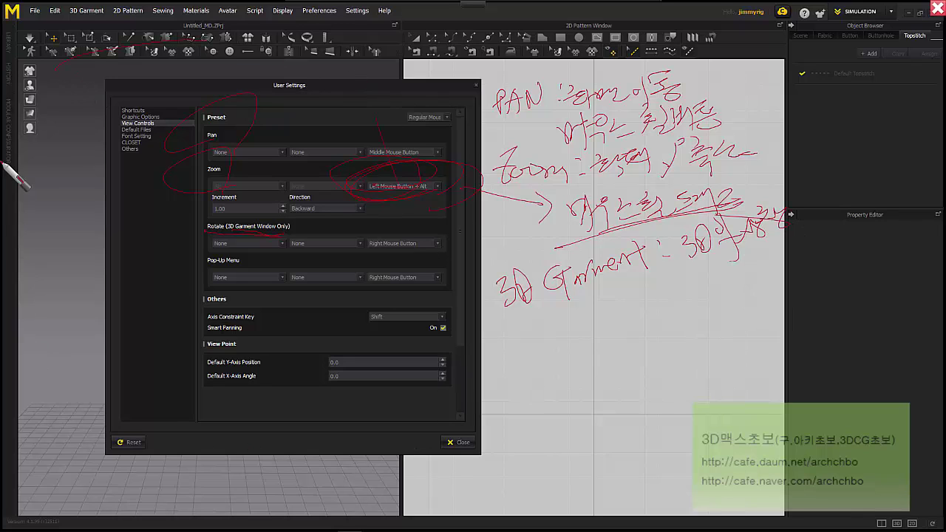
Handwrite a "Top" note below the underlined "3D Garment" note, and circle the Rotate heading and its Right Mouse Button setting
{"action": "mouse_move", "coordinate": [251, 238]}
{"action": "left_mouse_down"}
{"action": "mouse_move", "coordinate": [234, 247]}
{"action": "mouse_move", "coordinate": [262, 226]}
{"action": "left_mouse_up"}
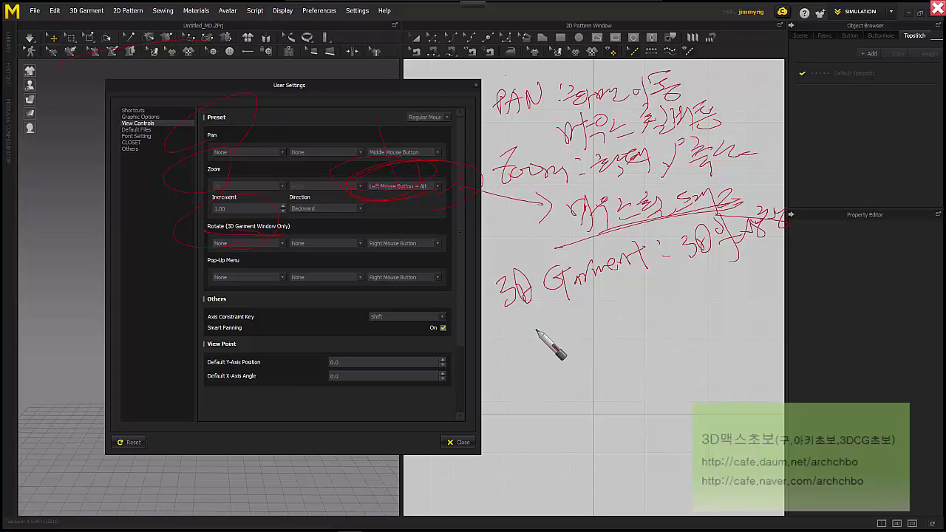
{"action": "left_click_drag", "start_coordinate": [527, 331], "coordinate": [564, 316]}
{"action": "mouse_move", "coordinate": [553, 318]}
{"action": "left_mouse_down"}
{"action": "mouse_move", "coordinate": [559, 367]}
{"action": "mouse_move", "coordinate": [579, 346]}
{"action": "mouse_move", "coordinate": [595, 356]}
{"action": "left_mouse_up"}
{"action": "mouse_move", "coordinate": [623, 326]}
{"action": "left_mouse_down"}
{"action": "mouse_move", "coordinate": [625, 338]}
{"action": "mouse_move", "coordinate": [652, 337]}
{"action": "mouse_move", "coordinate": [738, 293]}
{"action": "mouse_move", "coordinate": [813, 291]}
{"action": "left_mouse_up"}
{"action": "left_click_drag", "start_coordinate": [497, 314], "coordinate": [668, 270]}
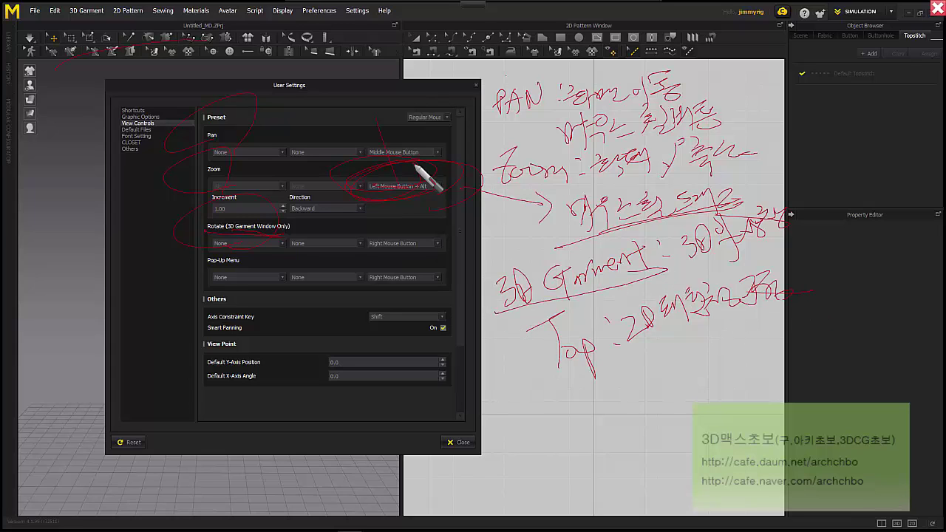
{"action": "mouse_move", "coordinate": [270, 227]}
{"action": "left_mouse_down"}
{"action": "mouse_move", "coordinate": [295, 176]}
{"action": "mouse_move", "coordinate": [274, 230]}
{"action": "left_mouse_up"}
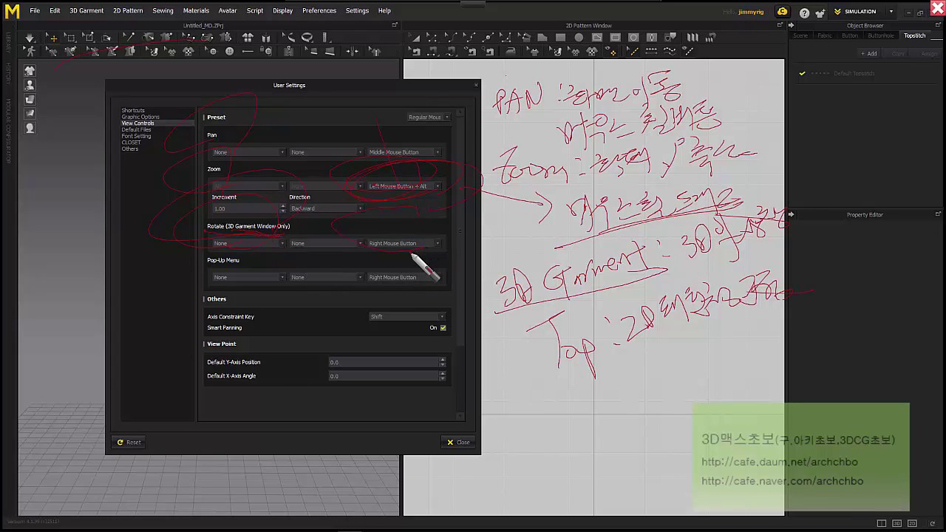
{"action": "left_click_drag", "start_coordinate": [428, 242], "coordinate": [388, 238]}
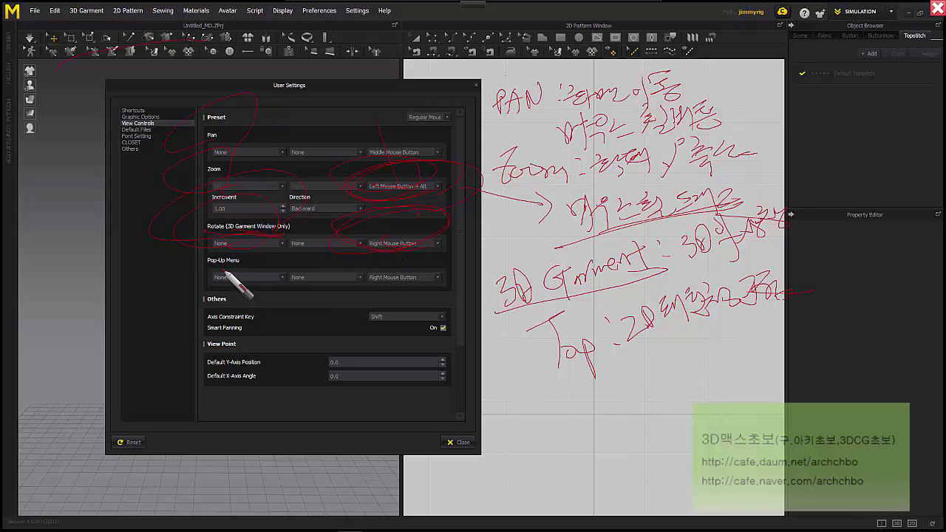
Underline the Pop-Up Menu heading, handwrite a "pop-up" note with a Korean explanation, and sketch a menu box over the notes
{"action": "left_click_drag", "start_coordinate": [207, 272], "coordinate": [248, 269]}
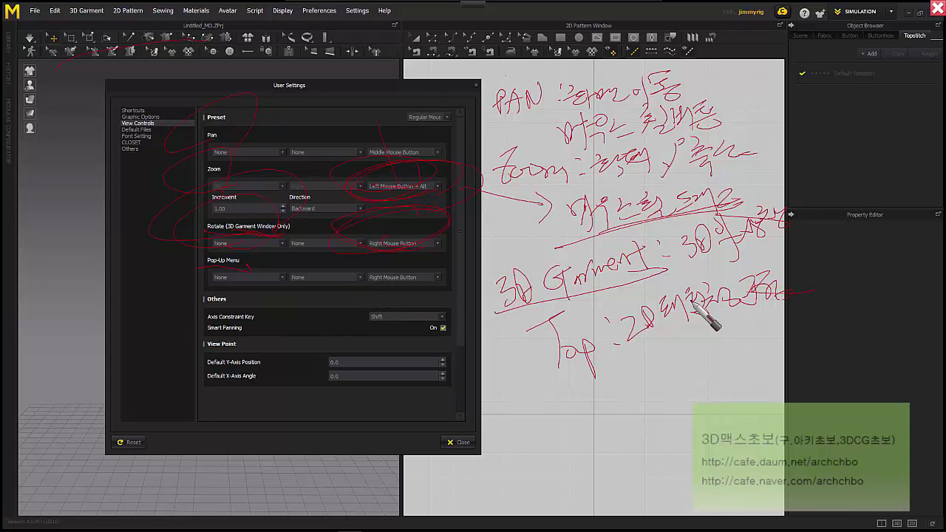
{"action": "mouse_move", "coordinate": [508, 418]}
{"action": "left_mouse_down"}
{"action": "mouse_move", "coordinate": [521, 402]}
{"action": "mouse_move", "coordinate": [553, 405]}
{"action": "mouse_move", "coordinate": [617, 387]}
{"action": "mouse_move", "coordinate": [604, 392]}
{"action": "mouse_move", "coordinate": [612, 393]}
{"action": "mouse_move", "coordinate": [634, 377]}
{"action": "mouse_move", "coordinate": [655, 387]}
{"action": "mouse_move", "coordinate": [761, 347]}
{"action": "mouse_move", "coordinate": [786, 366]}
{"action": "mouse_move", "coordinate": [761, 360]}
{"action": "left_mouse_up"}
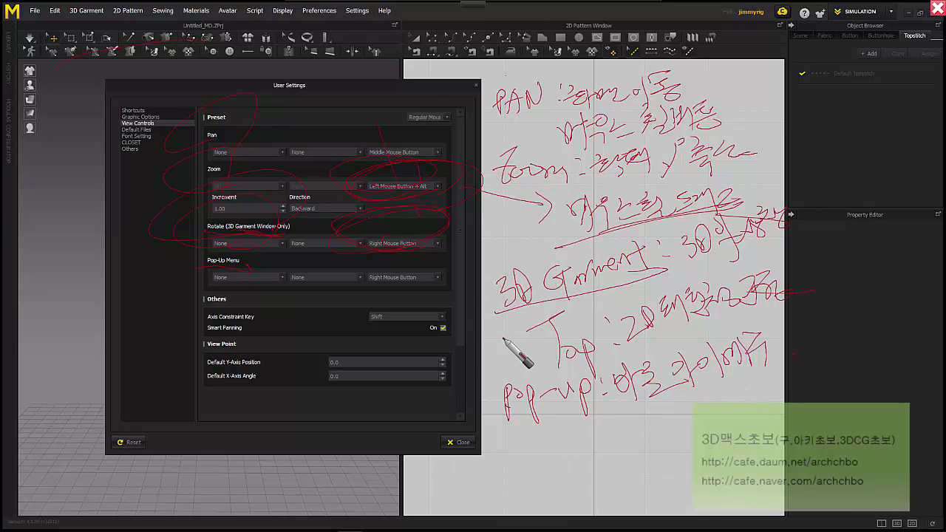
{"action": "mouse_move", "coordinate": [595, 293]}
{"action": "left_mouse_down"}
{"action": "mouse_move", "coordinate": [695, 420]}
{"action": "mouse_move", "coordinate": [684, 421]}
{"action": "mouse_move", "coordinate": [589, 326]}
{"action": "mouse_move", "coordinate": [619, 344]}
{"action": "mouse_move", "coordinate": [596, 384]}
{"action": "left_mouse_up"}
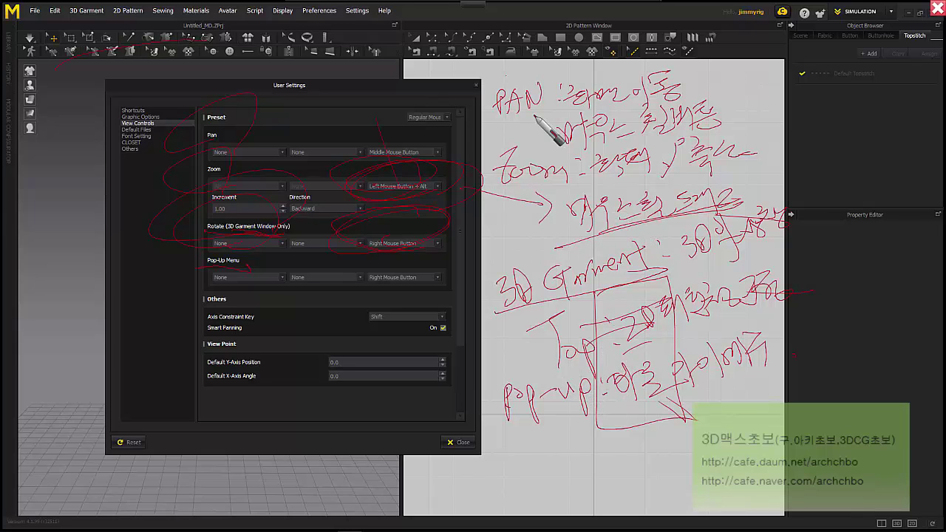
Clear all handwritten annotations and set the view controls preset to 3ds Max
{"action": "mouse_move", "coordinate": [473, 9]}
{"action": "left_click", "coordinate": [539, 14]}
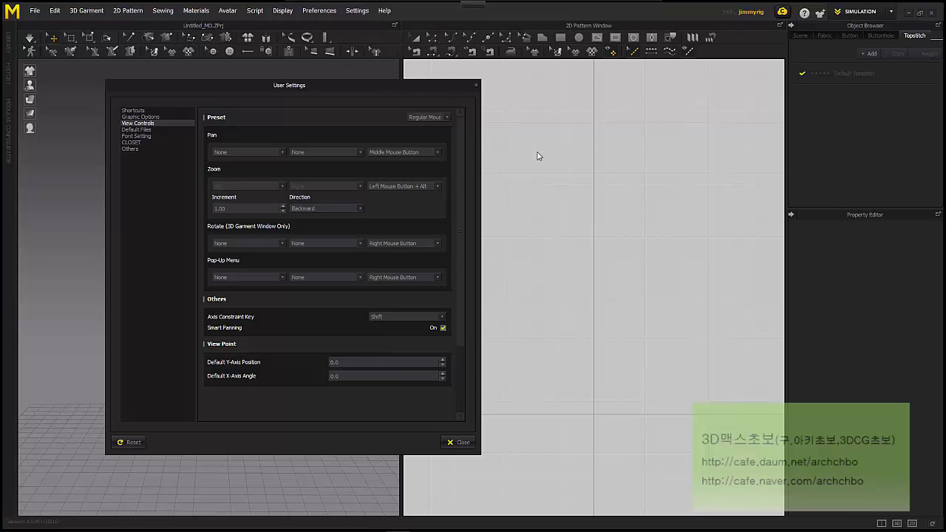
{"action": "left_click", "coordinate": [446, 119]}
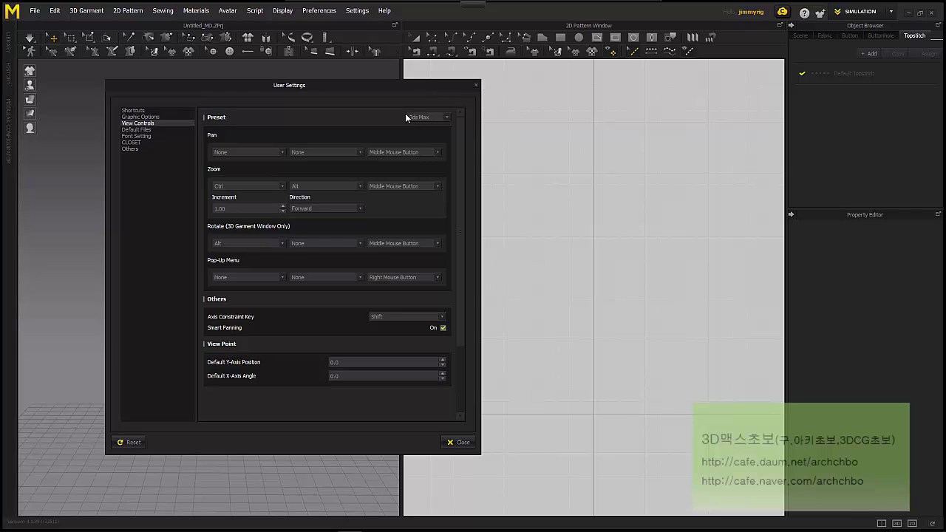
Show the Default Files settings and look through the file browser for the default project file without choosing a file
{"action": "left_click", "coordinate": [149, 130]}
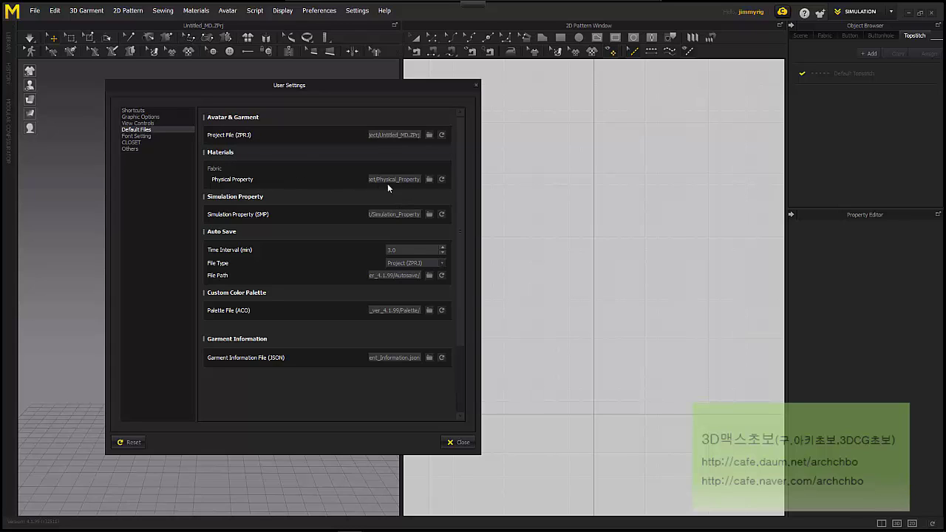
{"action": "left_click", "coordinate": [429, 135]}
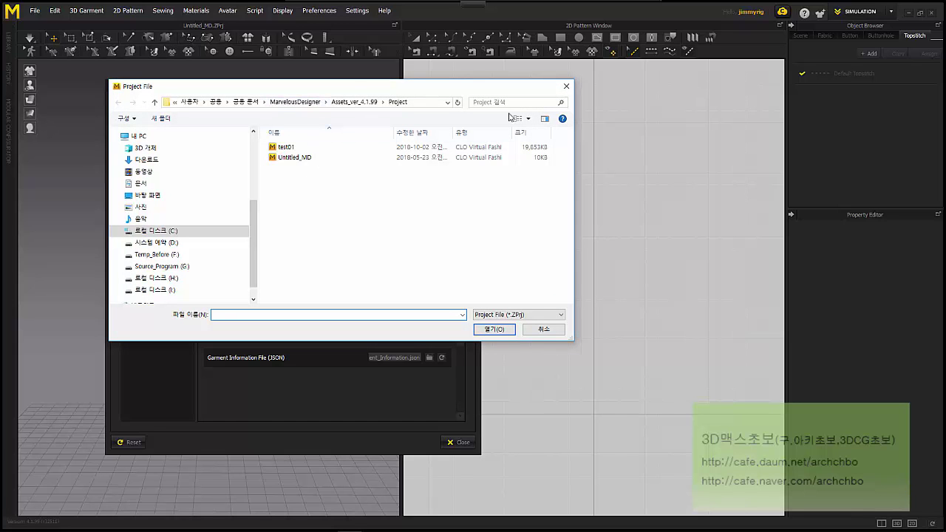
{"action": "left_click", "coordinate": [567, 87]}
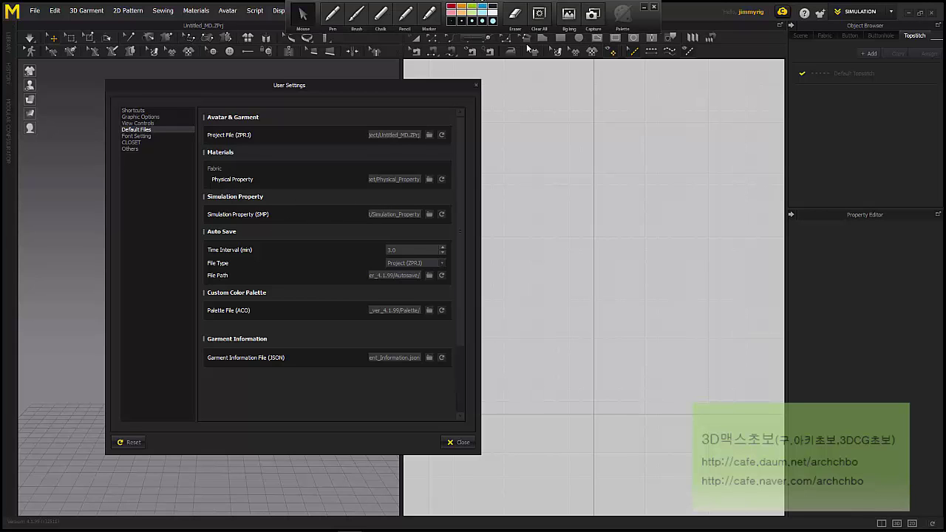
{"action": "left_click", "coordinate": [428, 136]}
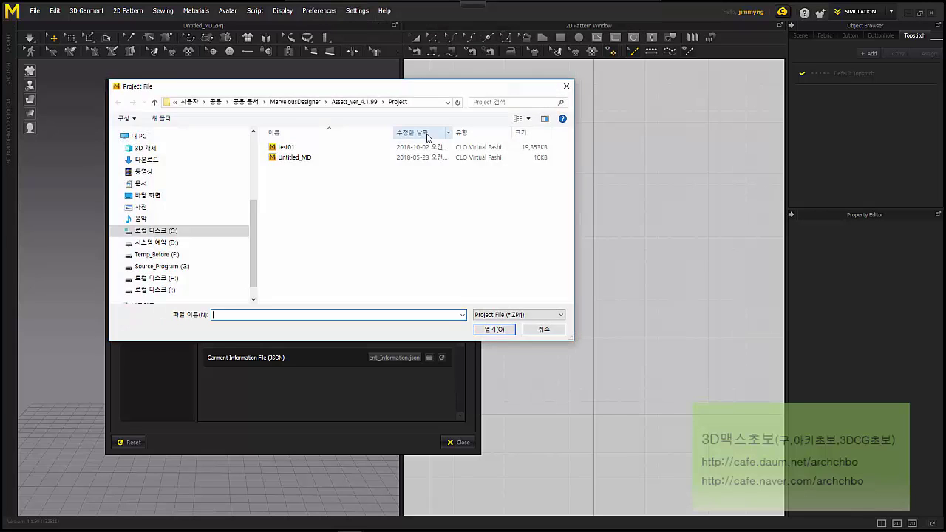
{"action": "left_click", "coordinate": [566, 85]}
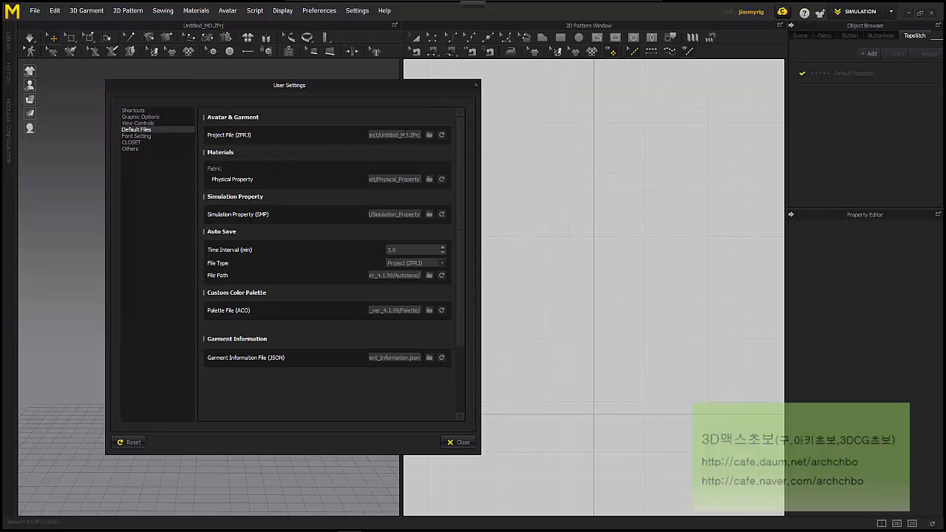
With the pen, circle Project File (ZPRJ) and handwrite a Korean note about file extensions, circling its second line
{"action": "mouse_move", "coordinate": [458, 4]}
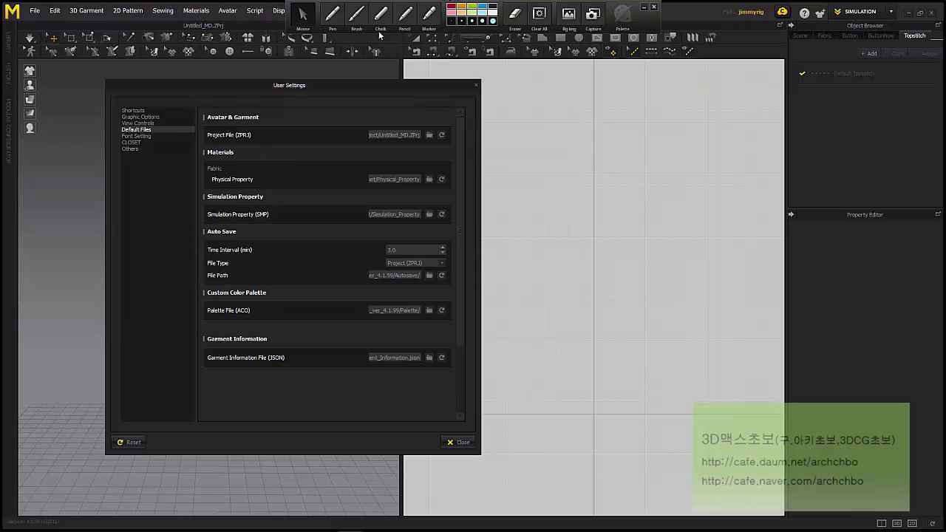
{"action": "left_click", "coordinate": [332, 14]}
{"action": "mouse_move", "coordinate": [262, 132]}
{"action": "left_mouse_down"}
{"action": "mouse_move", "coordinate": [244, 144]}
{"action": "mouse_move", "coordinate": [242, 134]}
{"action": "left_mouse_up"}
{"action": "mouse_move", "coordinate": [503, 87]}
{"action": "left_mouse_down"}
{"action": "mouse_move", "coordinate": [544, 114]}
{"action": "mouse_move", "coordinate": [589, 89]}
{"action": "mouse_move", "coordinate": [617, 110]}
{"action": "mouse_move", "coordinate": [681, 80]}
{"action": "mouse_move", "coordinate": [729, 110]}
{"action": "left_mouse_up"}
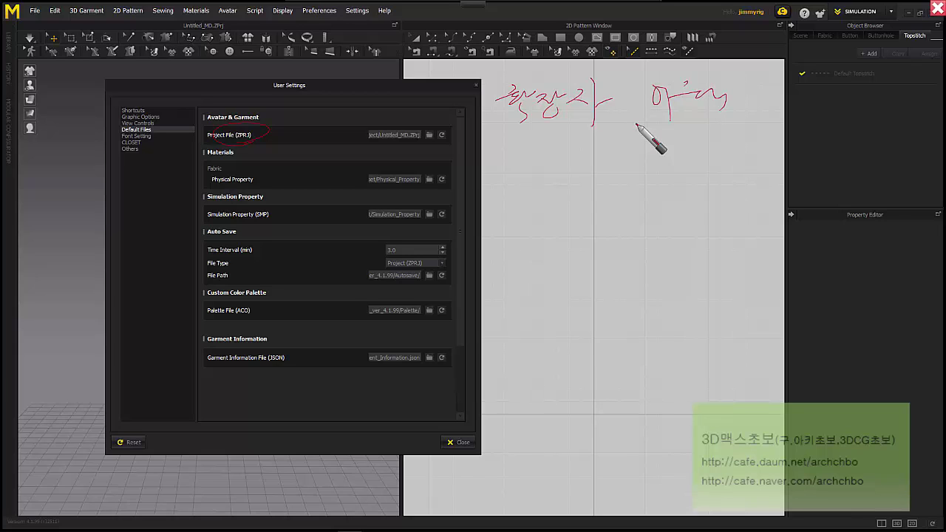
{"action": "left_click_drag", "start_coordinate": [508, 128], "coordinate": [544, 136]}
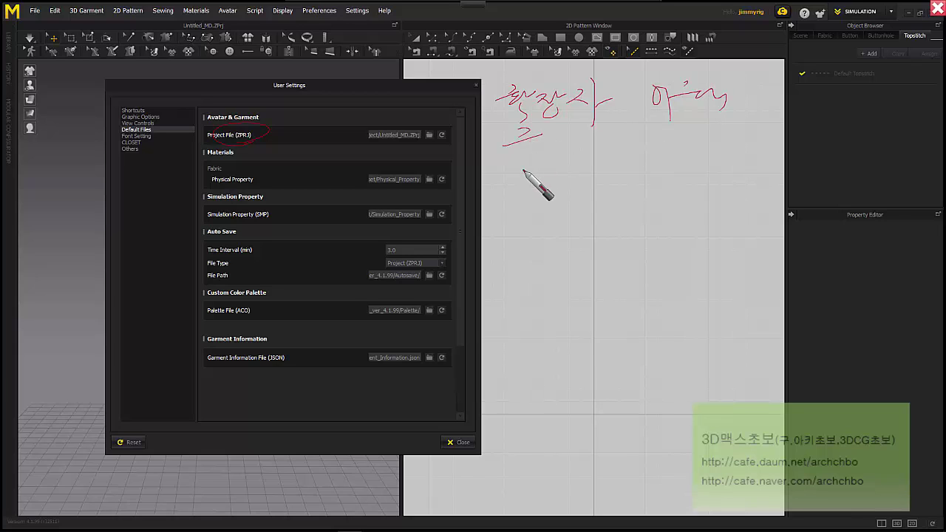
{"action": "mouse_move", "coordinate": [523, 171]}
{"action": "left_mouse_down"}
{"action": "mouse_move", "coordinate": [544, 139]}
{"action": "mouse_move", "coordinate": [566, 154]}
{"action": "mouse_move", "coordinate": [625, 137]}
{"action": "mouse_move", "coordinate": [659, 156]}
{"action": "left_mouse_up"}
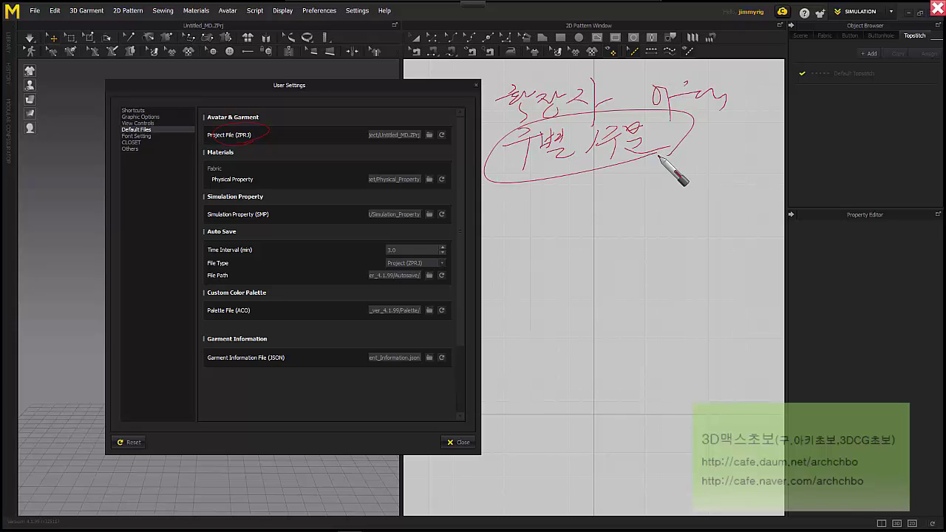
Handwrite the line "project = ZPRJ" below the circled Korean note
{"action": "left_click_drag", "start_coordinate": [496, 196], "coordinate": [493, 220]}
{"action": "mouse_move", "coordinate": [497, 197]}
{"action": "left_mouse_down"}
{"action": "mouse_move", "coordinate": [554, 215]}
{"action": "mouse_move", "coordinate": [614, 181]}
{"action": "mouse_move", "coordinate": [731, 178]}
{"action": "mouse_move", "coordinate": [709, 182]}
{"action": "mouse_move", "coordinate": [723, 164]}
{"action": "left_mouse_up"}
{"action": "left_click", "coordinate": [713, 137]}
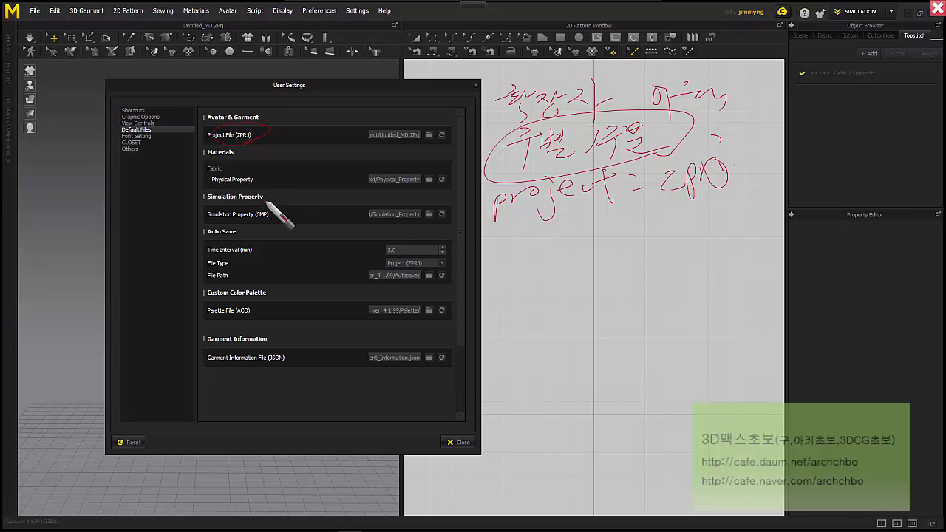
Circle the Simulation Property (SMP) setting, handwrite an "SMP" note beside the dialog, and clear all annotations
{"action": "left_click_drag", "start_coordinate": [267, 207], "coordinate": [268, 195]}
{"action": "mouse_move", "coordinate": [548, 244]}
{"action": "left_mouse_down"}
{"action": "mouse_move", "coordinate": [542, 258]}
{"action": "mouse_move", "coordinate": [570, 238]}
{"action": "mouse_move", "coordinate": [587, 247]}
{"action": "left_mouse_up"}
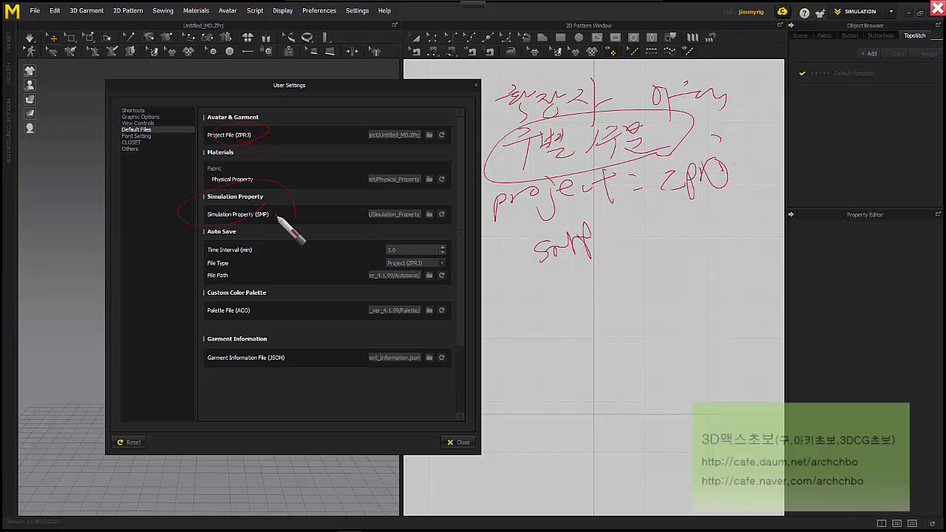
{"action": "mouse_move", "coordinate": [481, 6]}
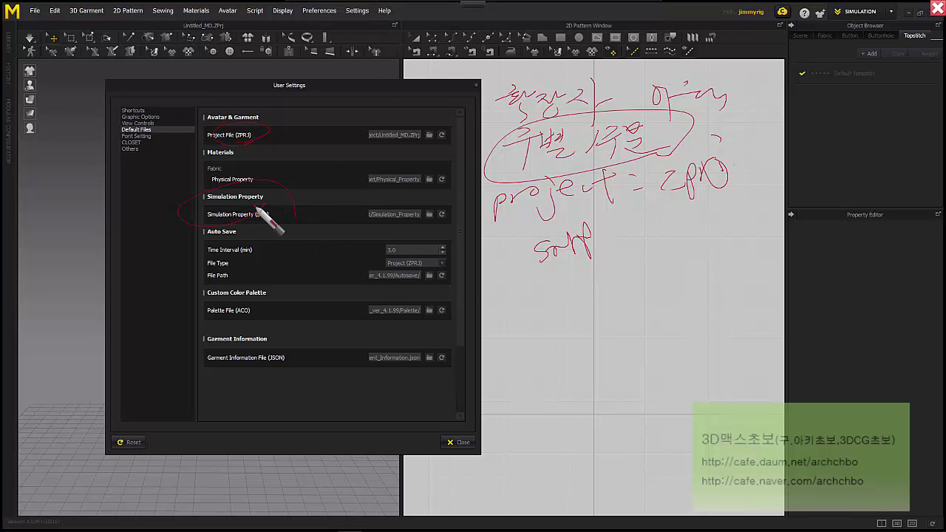
{"action": "mouse_move", "coordinate": [303, 13]}
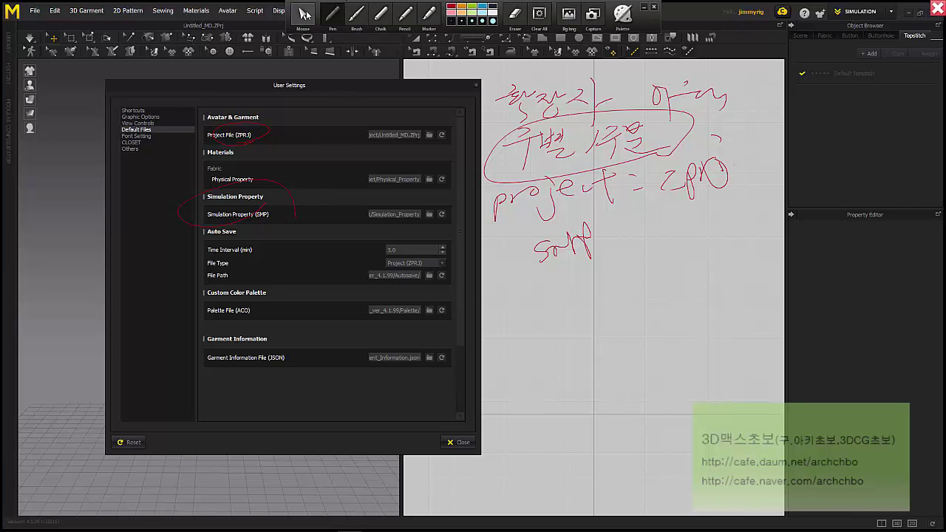
{"action": "left_click", "coordinate": [539, 14]}
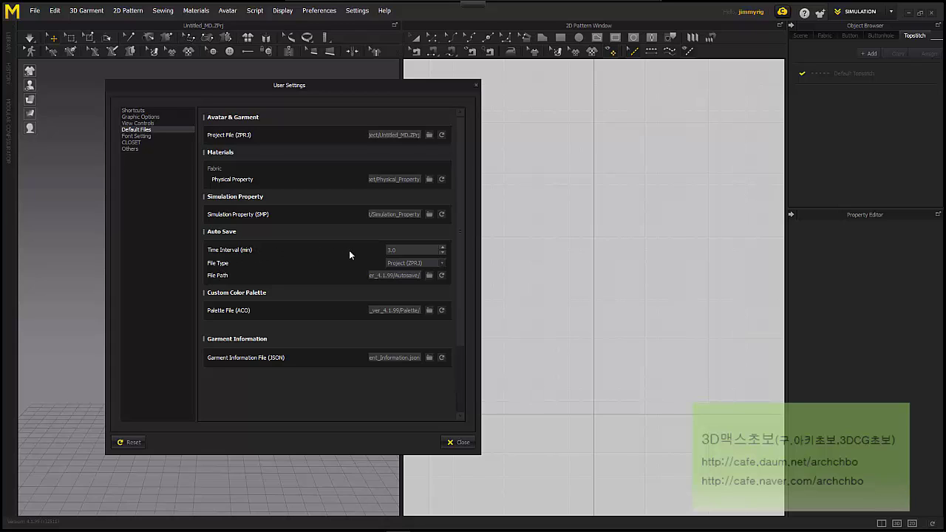
Examine the Auto Save time interval and the file type accepted for the garment information file, leaving the file browser afterward
{"action": "left_click", "coordinate": [409, 252]}
{"action": "left_click", "coordinate": [537, 329]}
{"action": "left_click", "coordinate": [432, 360]}
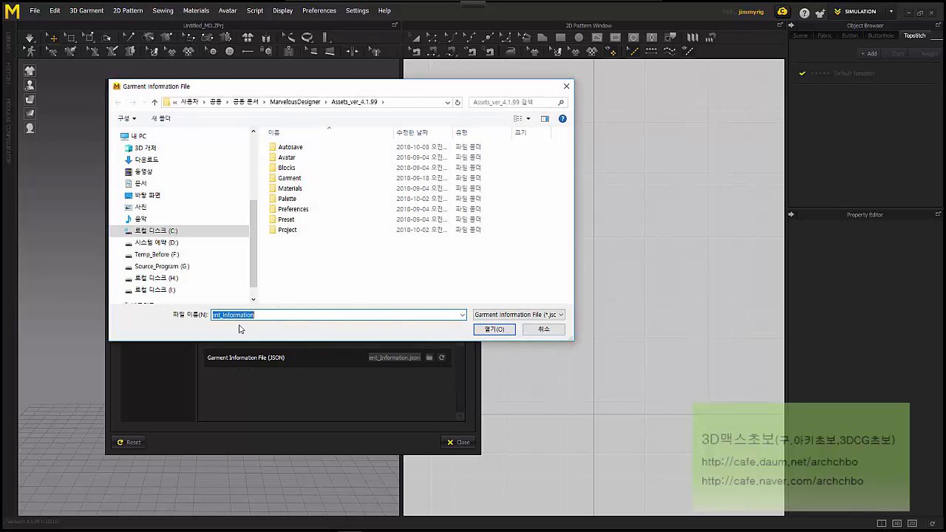
{"action": "left_click", "coordinate": [560, 315]}
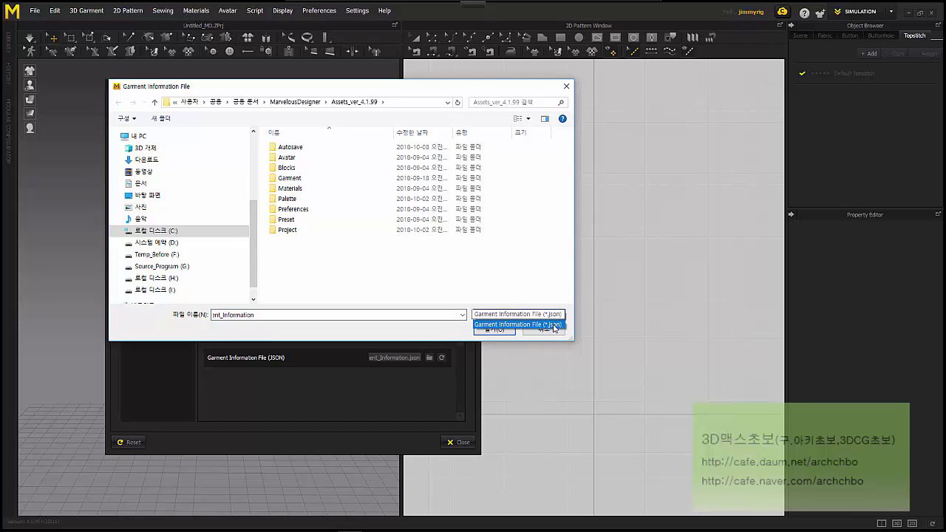
{"action": "left_click", "coordinate": [429, 337]}
{"action": "left_click", "coordinate": [514, 330]}
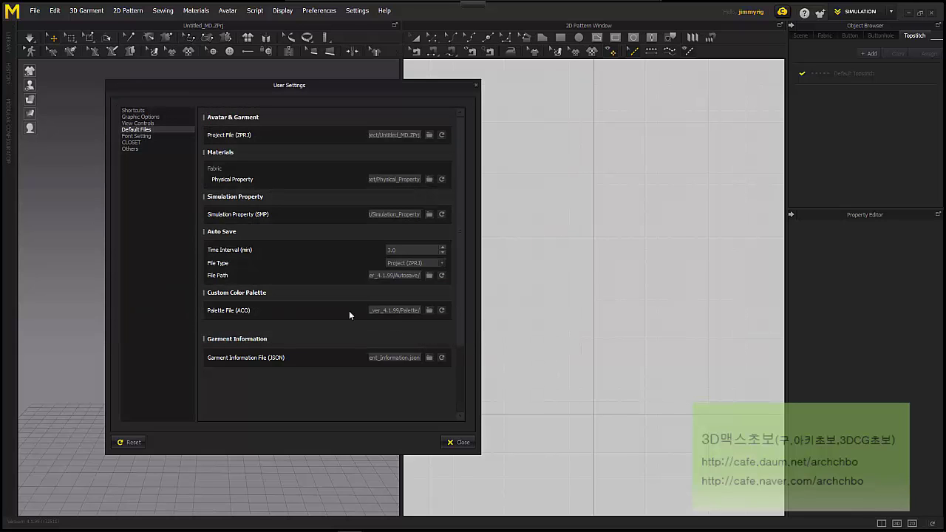
Show the Font Setting options and look through the available font families without choosing another one
{"action": "left_click", "coordinate": [160, 136]}
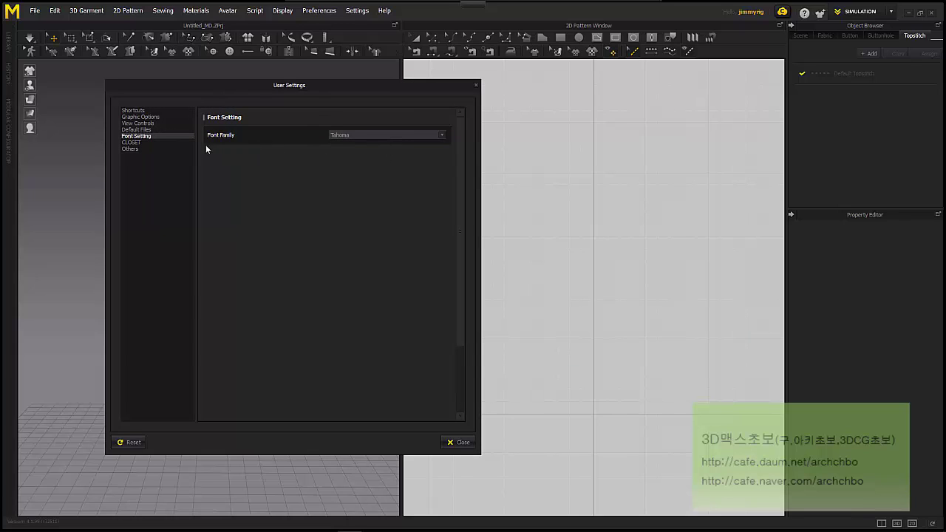
{"action": "left_click", "coordinate": [367, 135]}
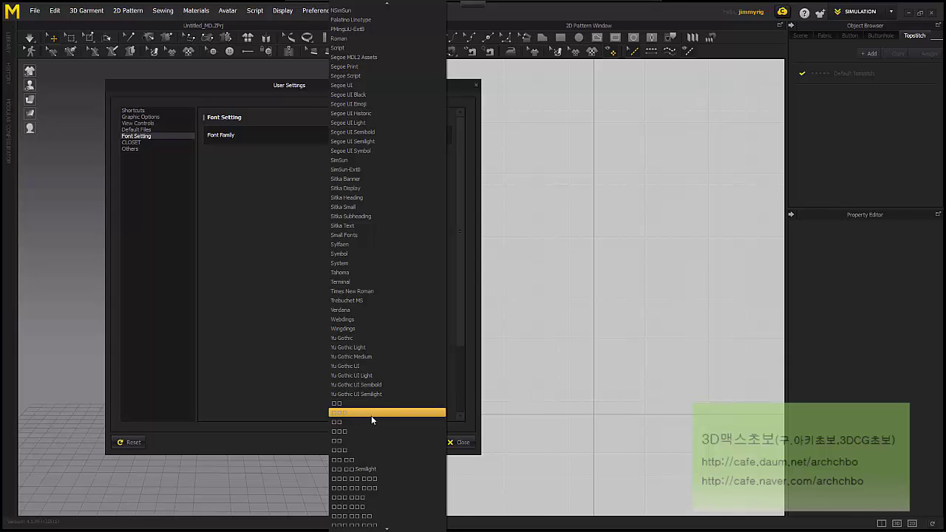
{"action": "scroll", "coordinate": [374, 503], "scroll_direction": "down", "scroll_amount": 3}
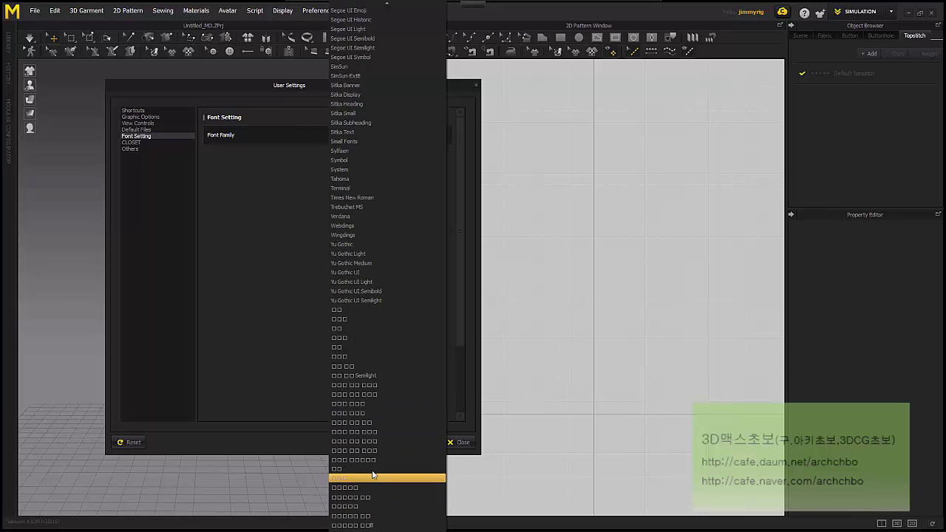
{"action": "scroll", "coordinate": [384, 407], "scroll_direction": "up", "scroll_amount": 5}
{"action": "left_click", "coordinate": [283, 221]}
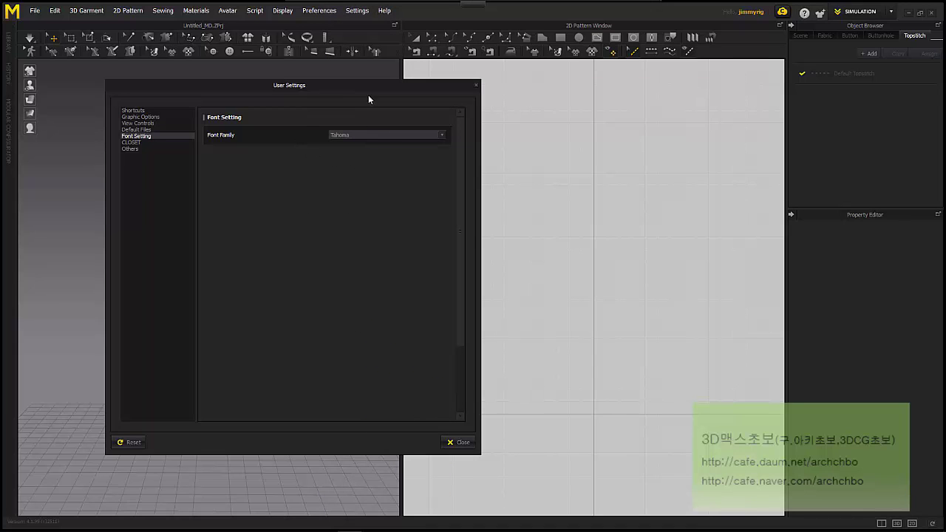
Review the CLOSET sign-in options and the Others settings with the 3D Toolbar position choices, and close User Settings
{"action": "left_click", "coordinate": [148, 143]}
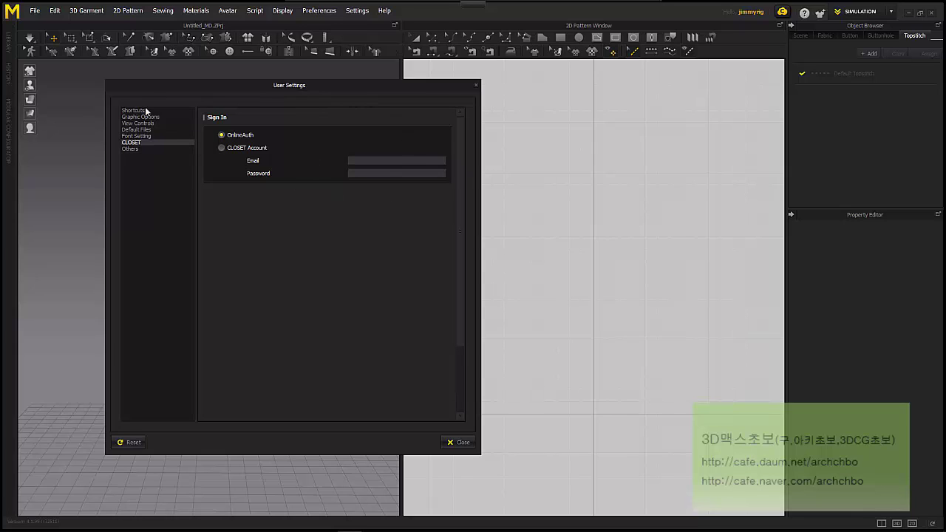
{"action": "left_click", "coordinate": [131, 148]}
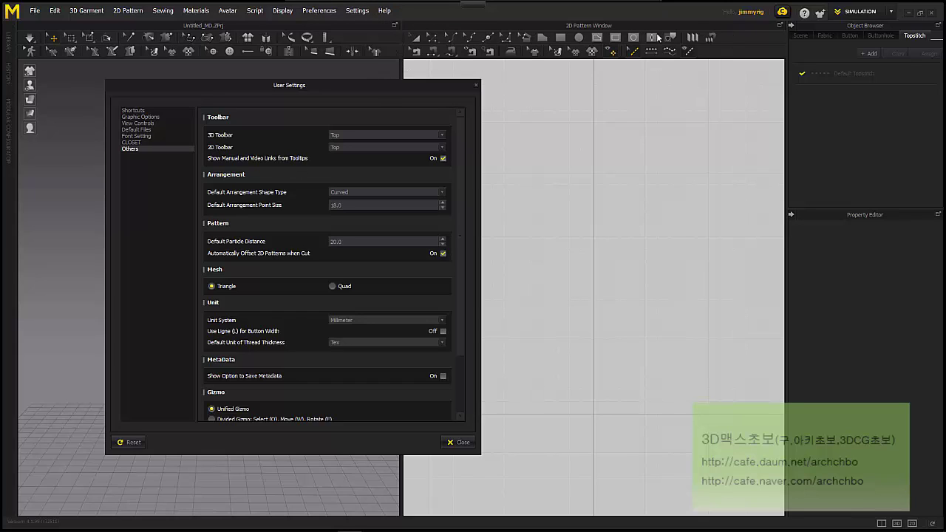
{"action": "left_click", "coordinate": [375, 135]}
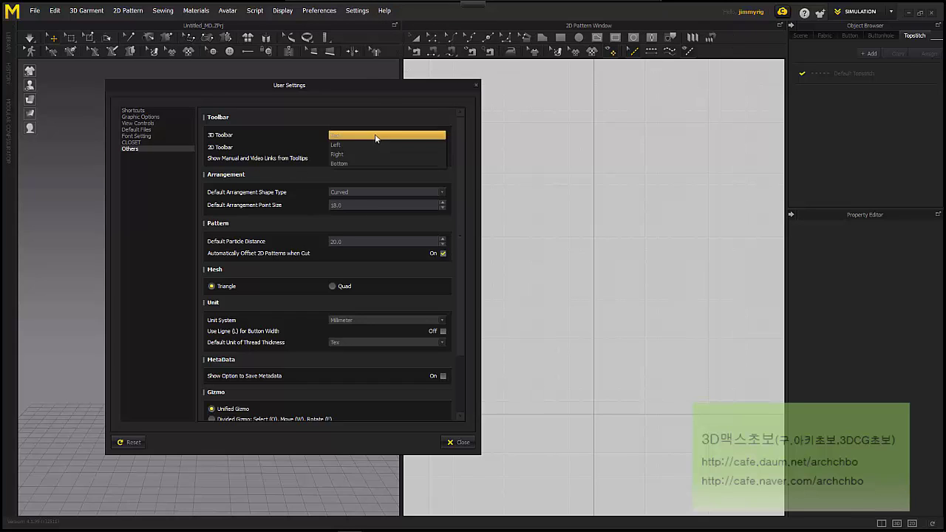
{"action": "left_click", "coordinate": [380, 106]}
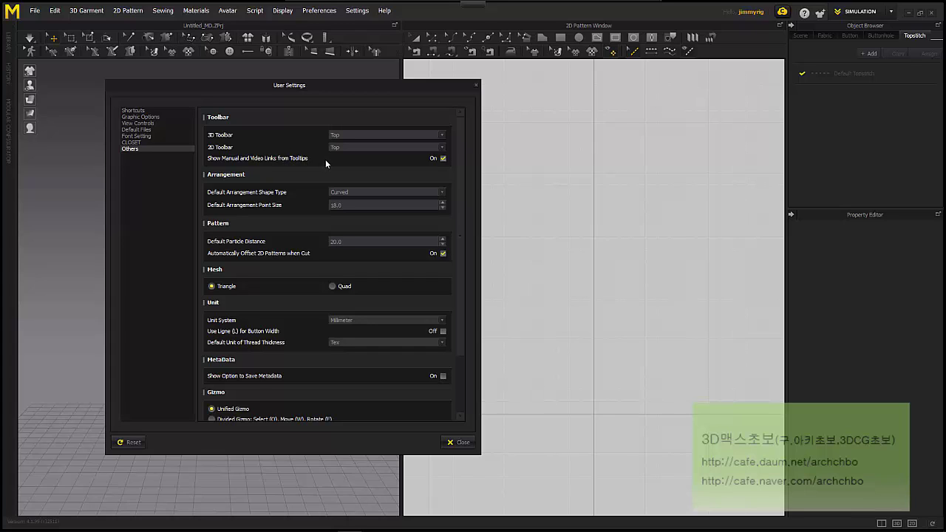
{"action": "left_click", "coordinate": [458, 442]}
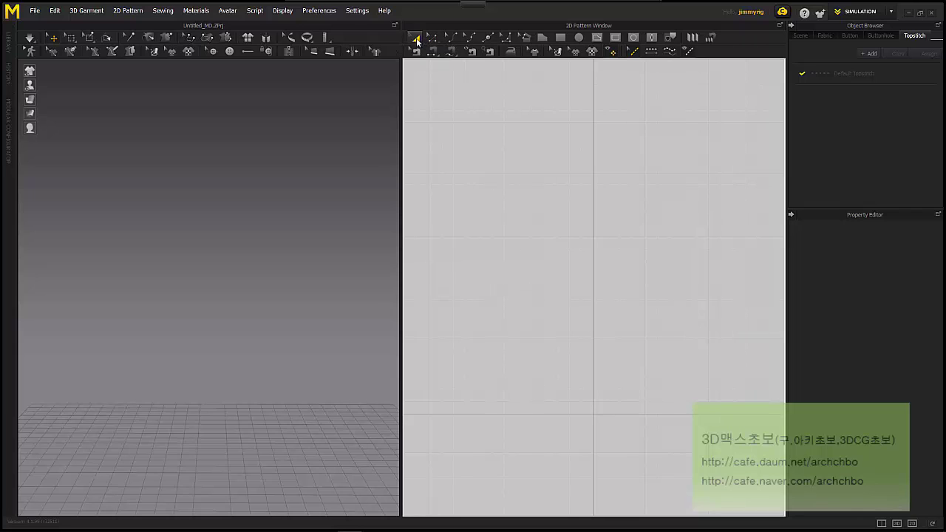
Reopen the Others page of User Settings and turn on Show Manual and Video Links from Tooltips
{"action": "left_click", "coordinate": [358, 10]}
{"action": "left_click", "coordinate": [369, 38]}
{"action": "left_click", "coordinate": [314, 121]}
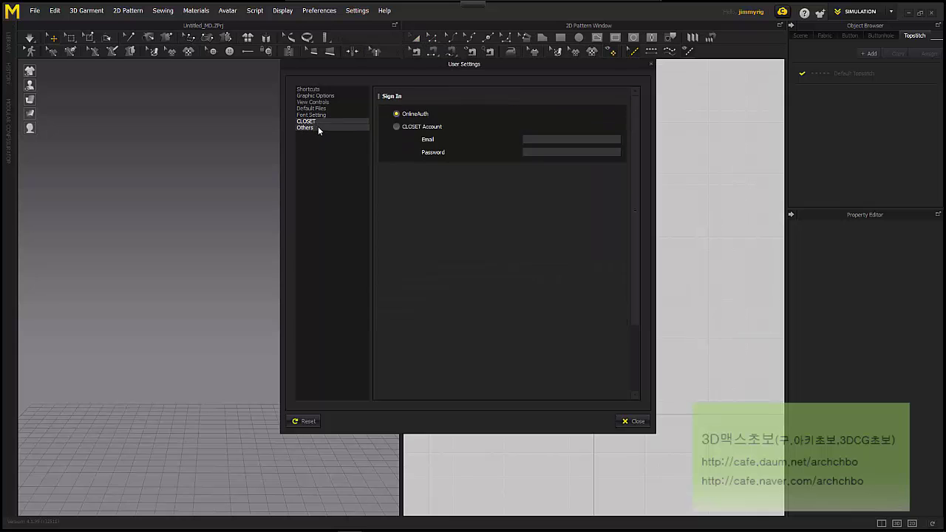
{"action": "left_click", "coordinate": [318, 127]}
{"action": "left_click", "coordinate": [617, 138]}
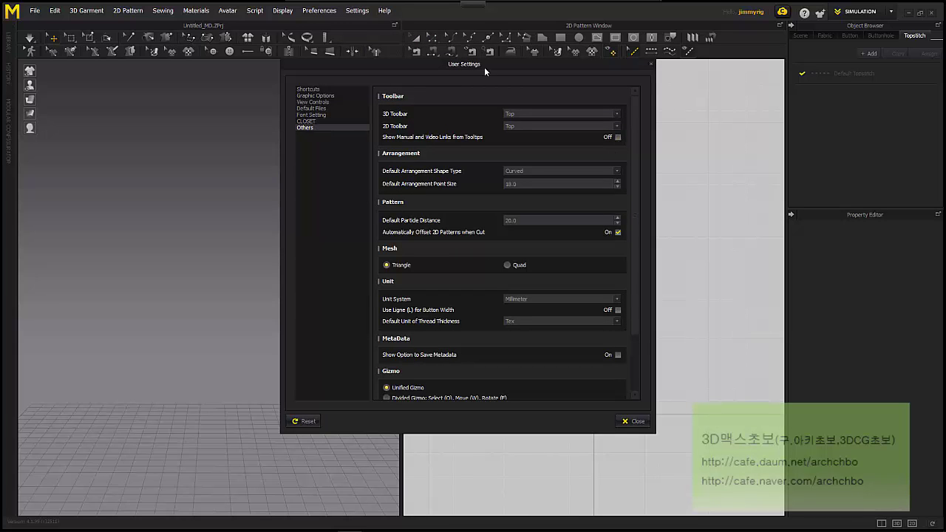
{"action": "left_click", "coordinate": [618, 138]}
{"action": "left_click_drag", "start_coordinate": [455, 73], "coordinate": [276, 97]}
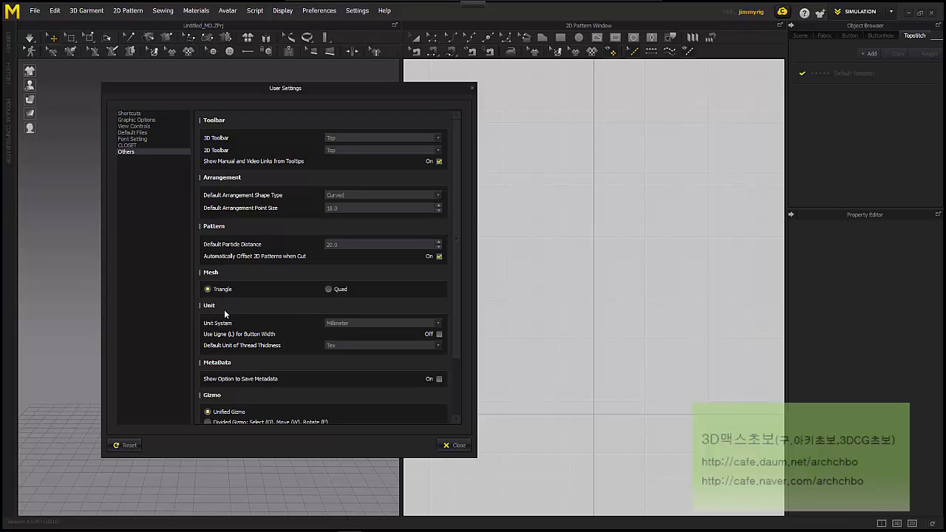
Set the Unit System to Millimeter, review the Gizmo and Modular Configurator options, and close User Settings
{"action": "left_click", "coordinate": [372, 323]}
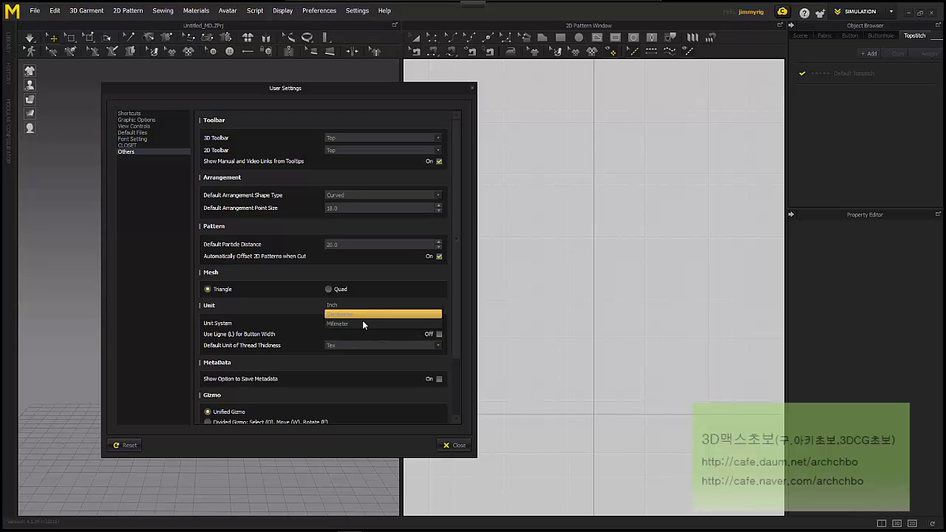
{"action": "left_click", "coordinate": [351, 325]}
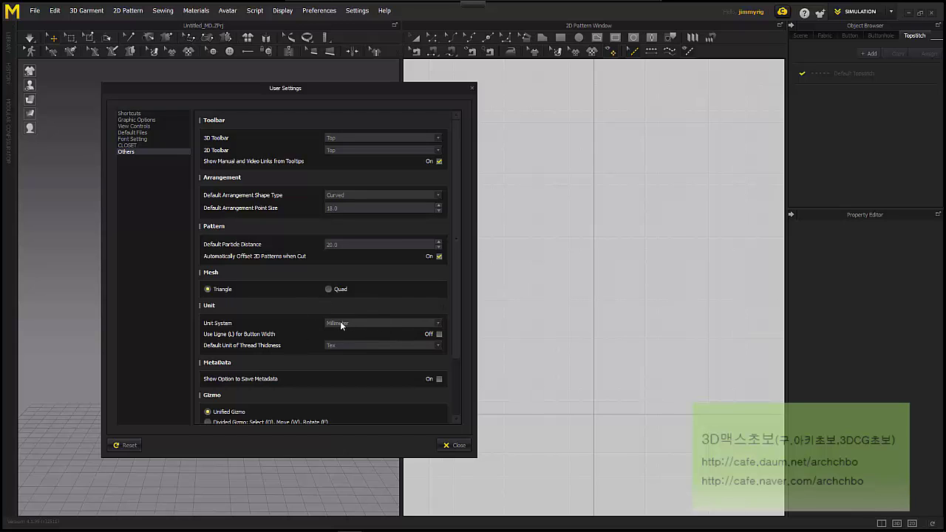
{"action": "scroll", "coordinate": [340, 325], "scroll_direction": "down", "scroll_amount": 3}
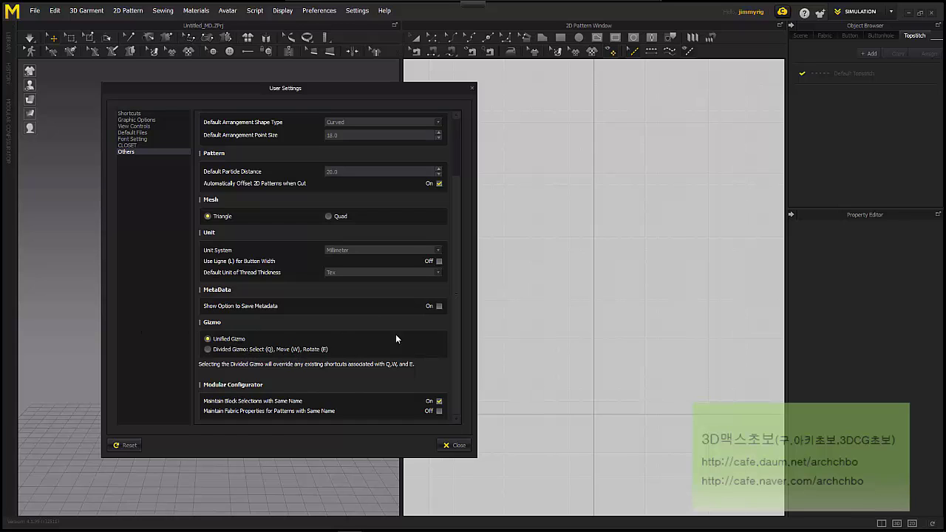
{"action": "left_click", "coordinate": [457, 445]}
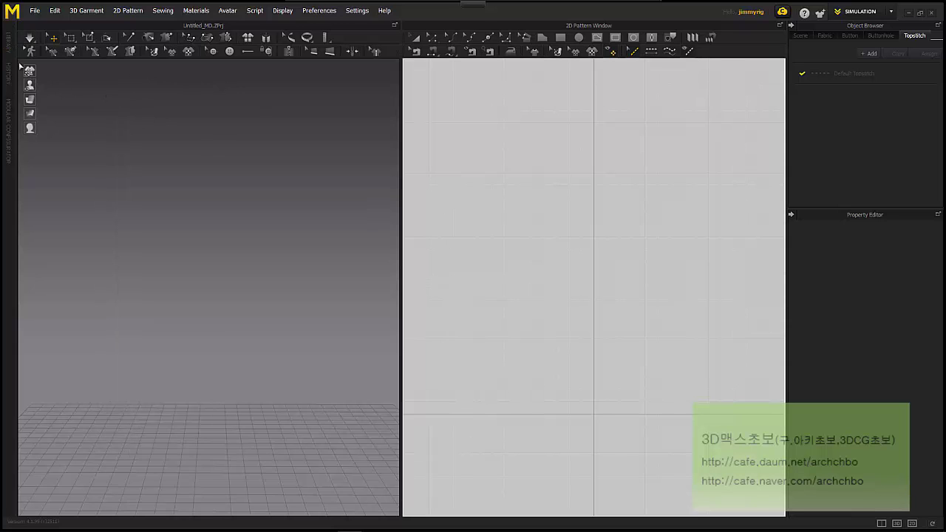
Load the first female avatar from the Library's Avatar collection, and collapse the Library and History
{"action": "left_click", "coordinate": [9, 45]}
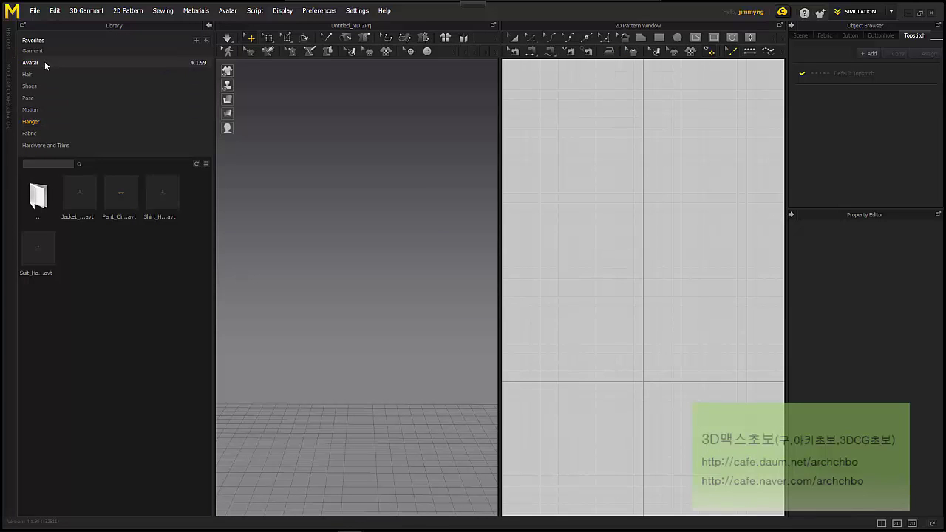
{"action": "left_click", "coordinate": [44, 61]}
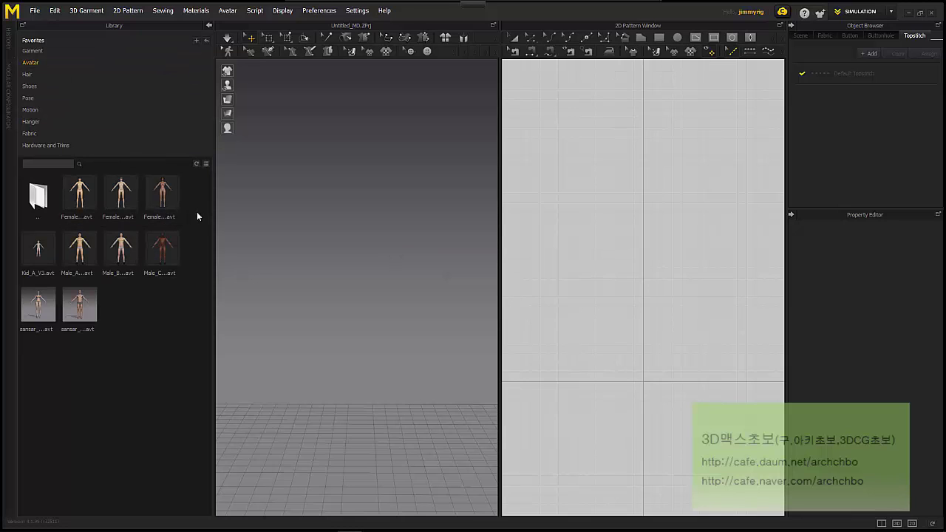
{"action": "double_click", "coordinate": [89, 204]}
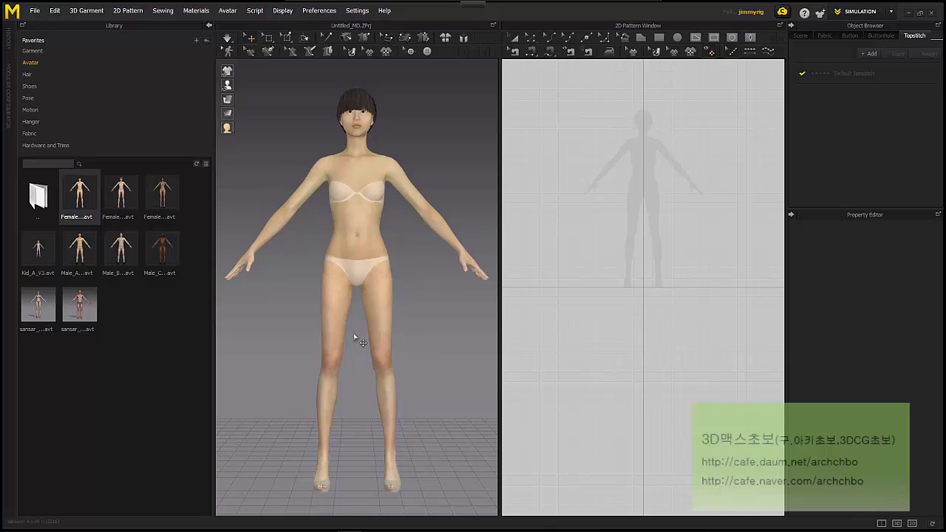
{"action": "left_click", "coordinate": [7, 41]}
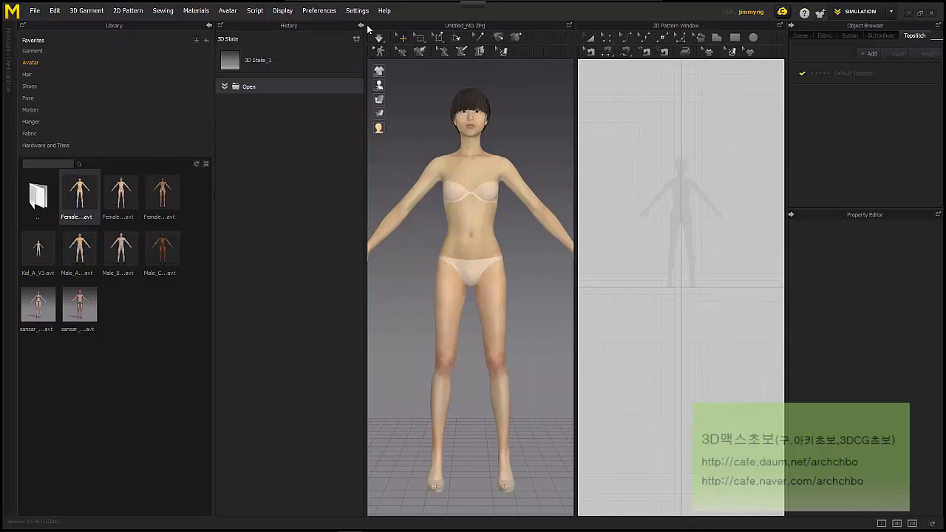
{"action": "left_click", "coordinate": [210, 26]}
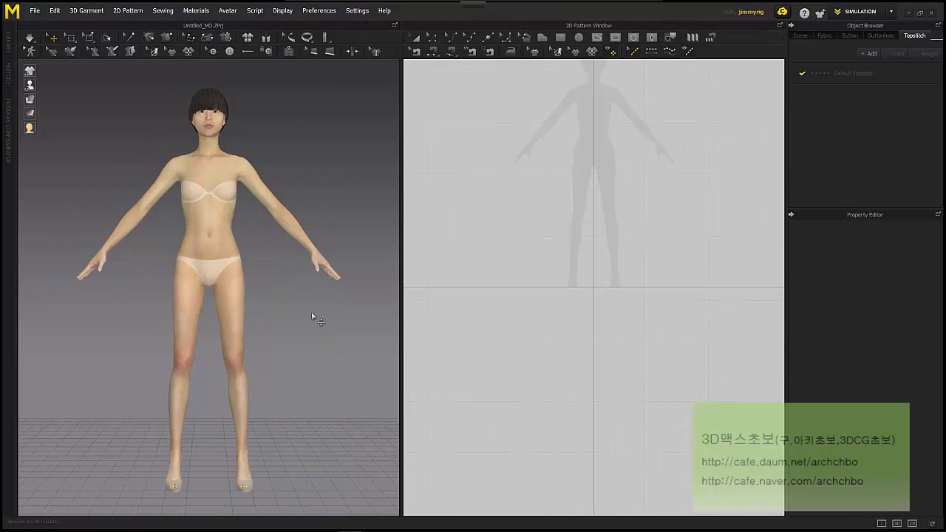
Select the avatar's torso in the 3D view and look over the options offered for the empty 3D area
{"action": "left_click", "coordinate": [213, 240]}
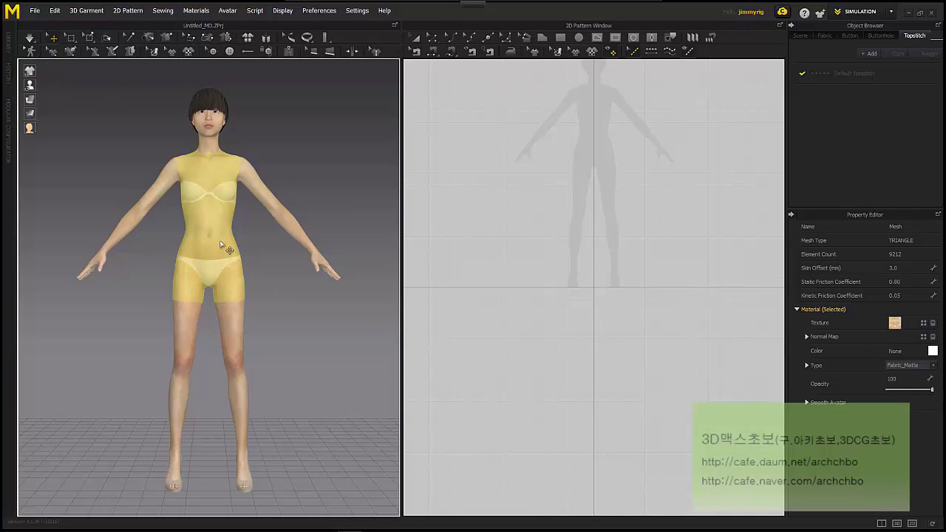
{"action": "right_click", "coordinate": [363, 345]}
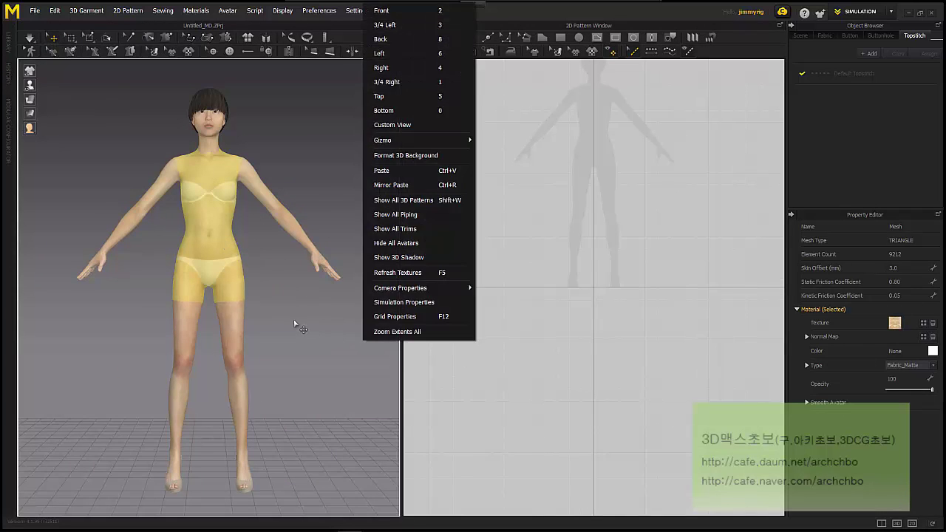
{"action": "left_click", "coordinate": [298, 328]}
{"action": "right_click", "coordinate": [350, 345]}
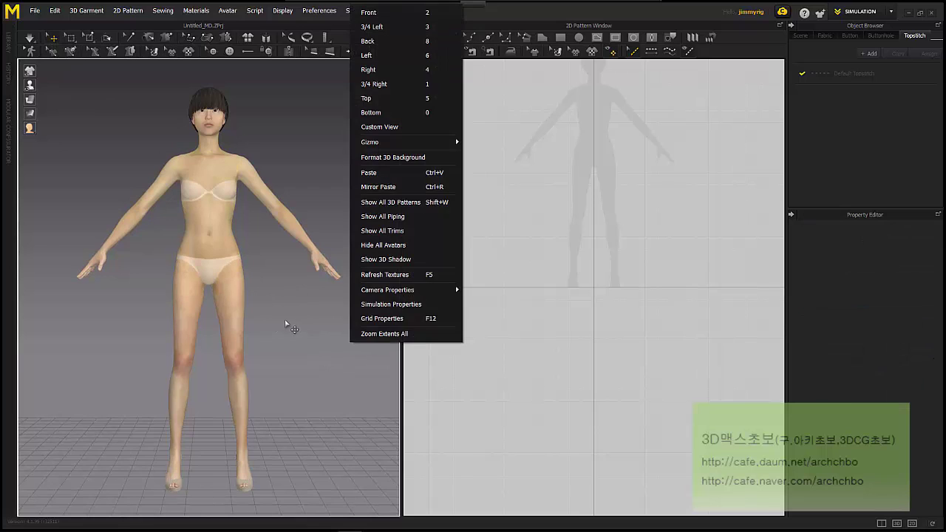
{"action": "left_click", "coordinate": [283, 320]}
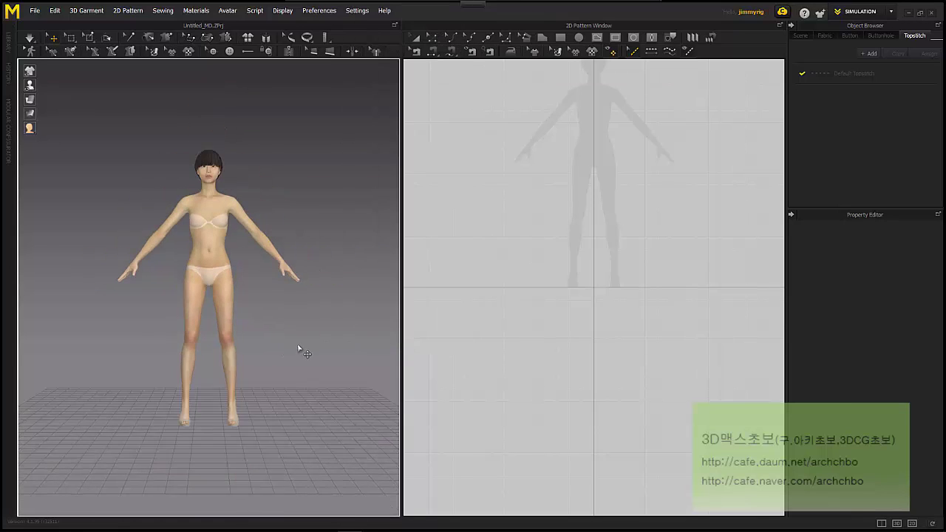
{"action": "left_click", "coordinate": [214, 237]}
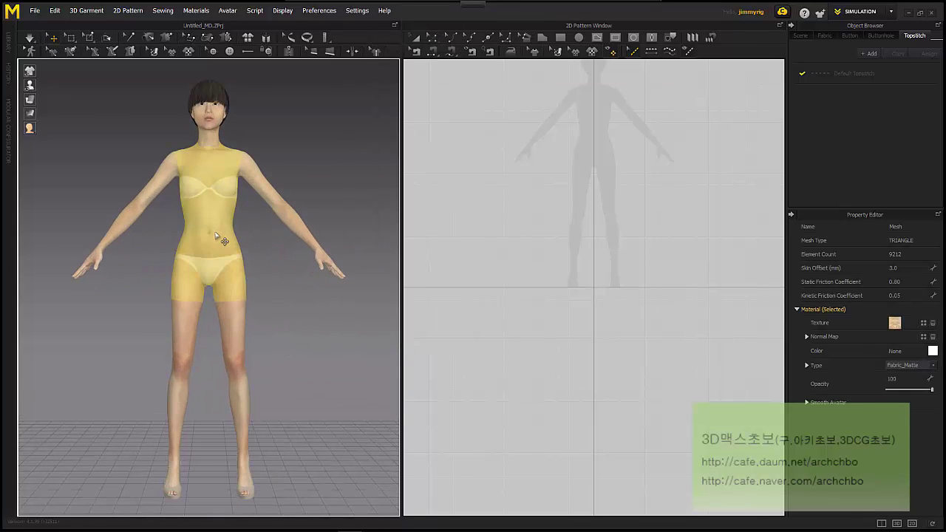
Review the Unified and Divided Gizmo choices in the Others page of User Settings without changing them
{"action": "left_click", "coordinate": [358, 11]}
{"action": "left_click", "coordinate": [383, 35]}
{"action": "left_click", "coordinate": [325, 127]}
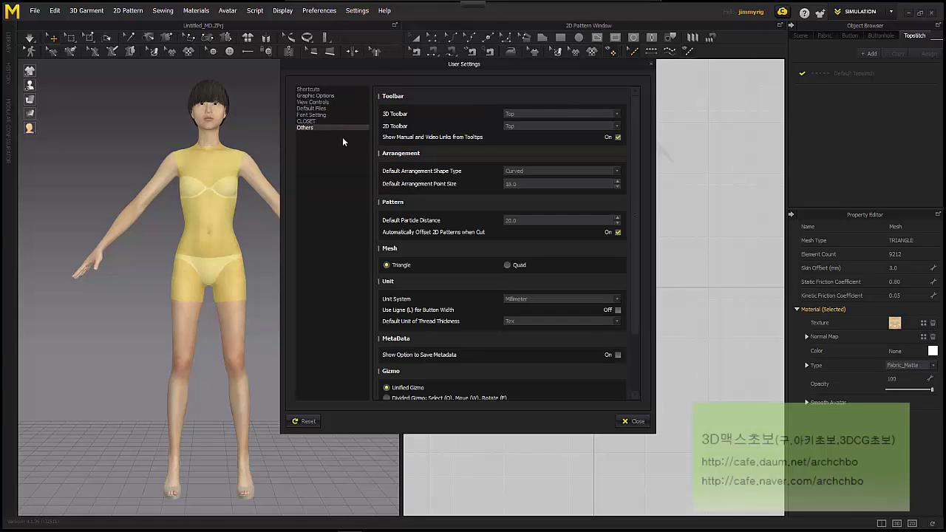
{"action": "scroll", "coordinate": [457, 289], "scroll_direction": "down", "scroll_amount": 3}
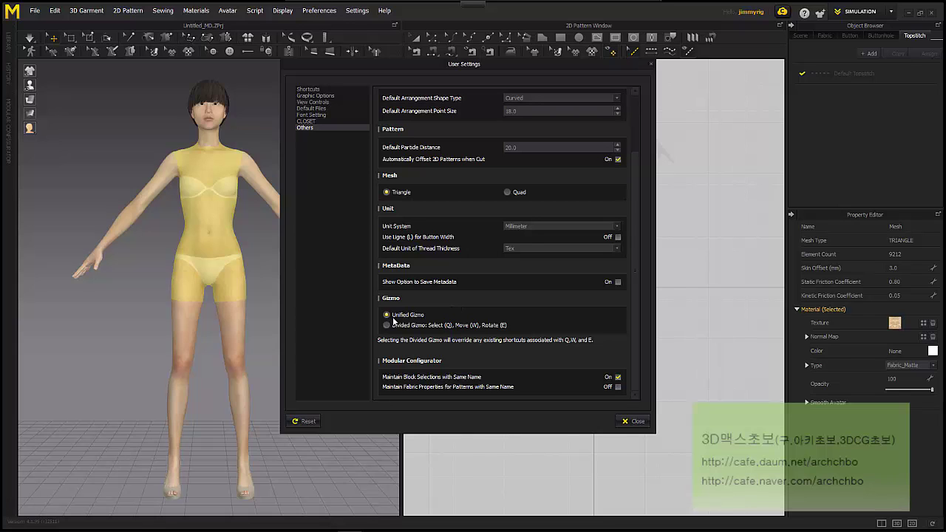
{"action": "left_click", "coordinate": [637, 421]}
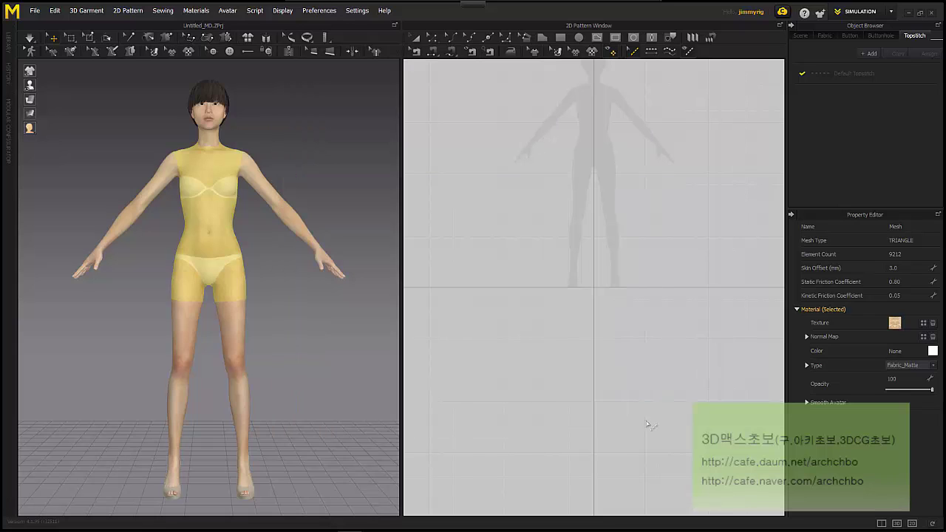
Select the avatar's arms and legs, clear the selection, and bring the whole avatar silhouette into the 2D view
{"action": "left_click", "coordinate": [267, 188]}
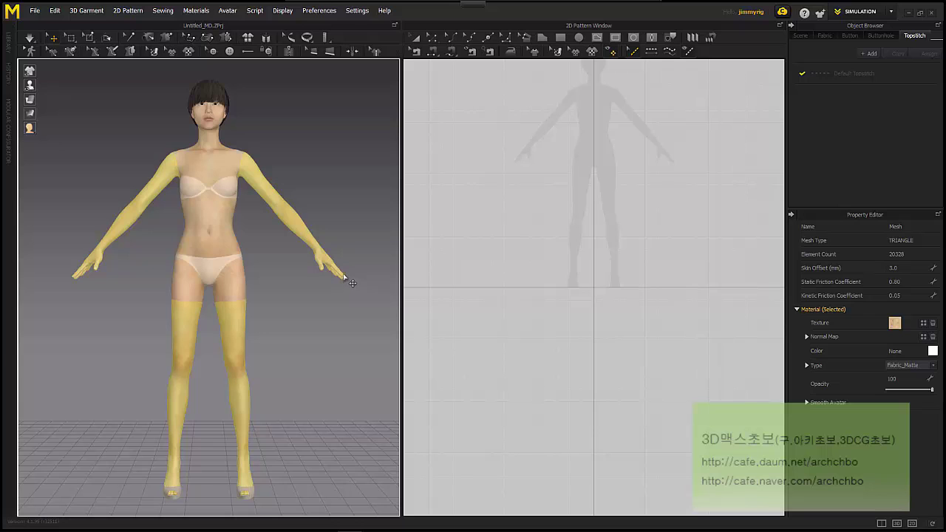
{"action": "left_click", "coordinate": [566, 118]}
{"action": "scroll", "coordinate": [565, 118], "scroll_direction": "down", "scroll_amount": 2}
{"action": "middle_click_drag", "start_coordinate": [565, 118], "coordinate": [499, 115]}
{"action": "scroll", "coordinate": [499, 116], "scroll_direction": "up", "scroll_amount": 2}
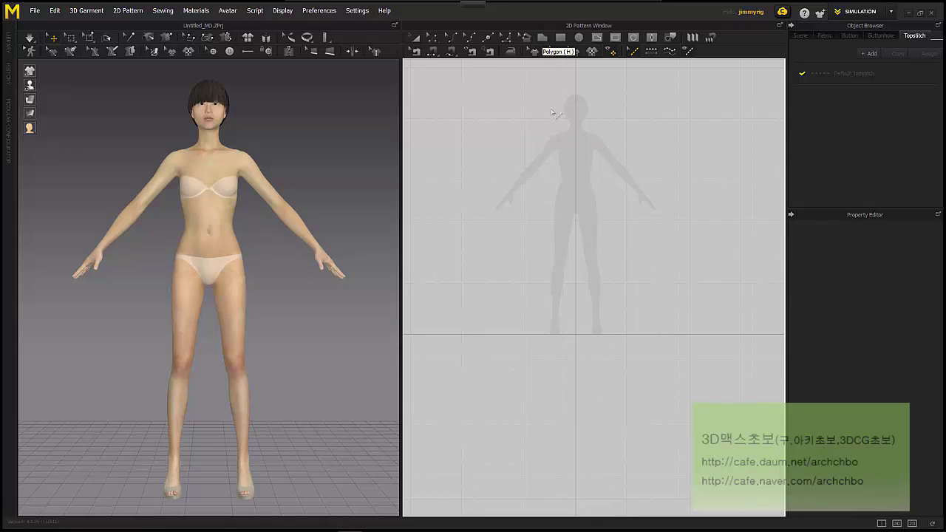
{"action": "left_click", "coordinate": [541, 38]}
{"action": "left_click", "coordinate": [554, 161]}
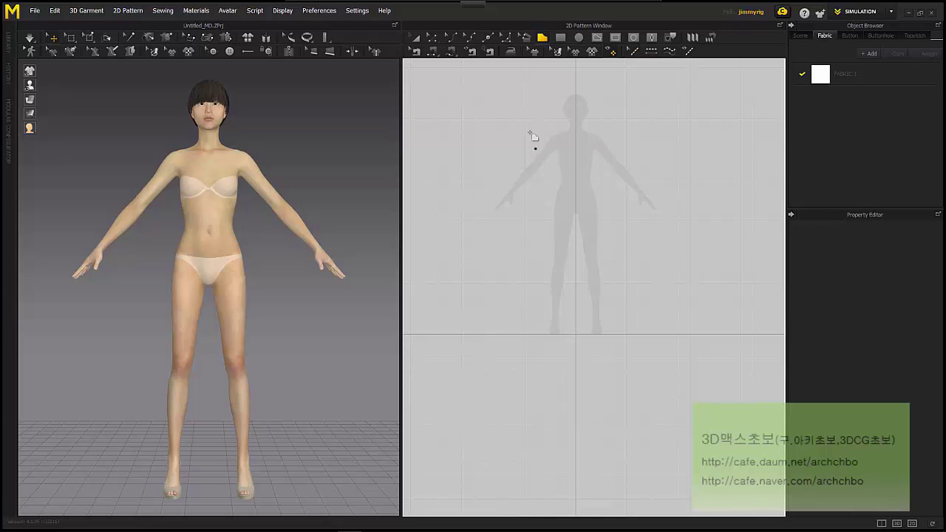
{"action": "left_click_drag", "start_coordinate": [526, 123], "coordinate": [583, 164]}
{"action": "key", "text": "Escape"}
Draw a rectangular pattern over the silhouette's torso with an outline length of about 2608 mm, and select it in the 3D view
{"action": "left_click", "coordinate": [560, 38]}
{"action": "left_click_drag", "start_coordinate": [545, 130], "coordinate": [633, 199]}
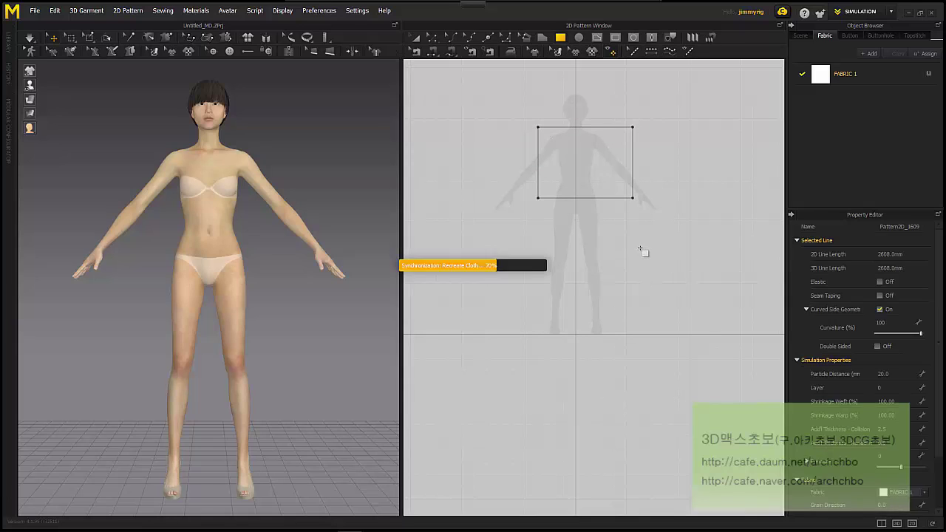
{"action": "scroll", "coordinate": [298, 222], "scroll_direction": "down", "scroll_amount": 3}
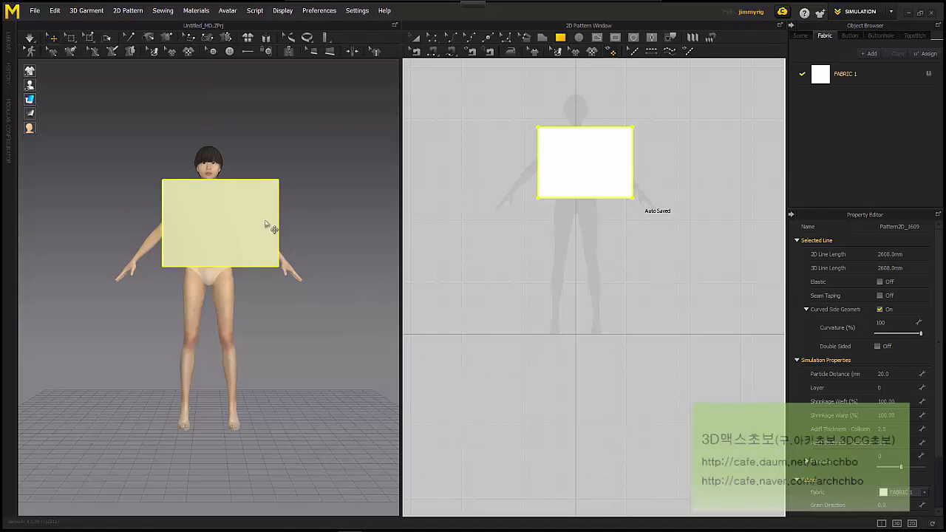
{"action": "left_click", "coordinate": [364, 297]}
{"action": "left_click", "coordinate": [240, 238]}
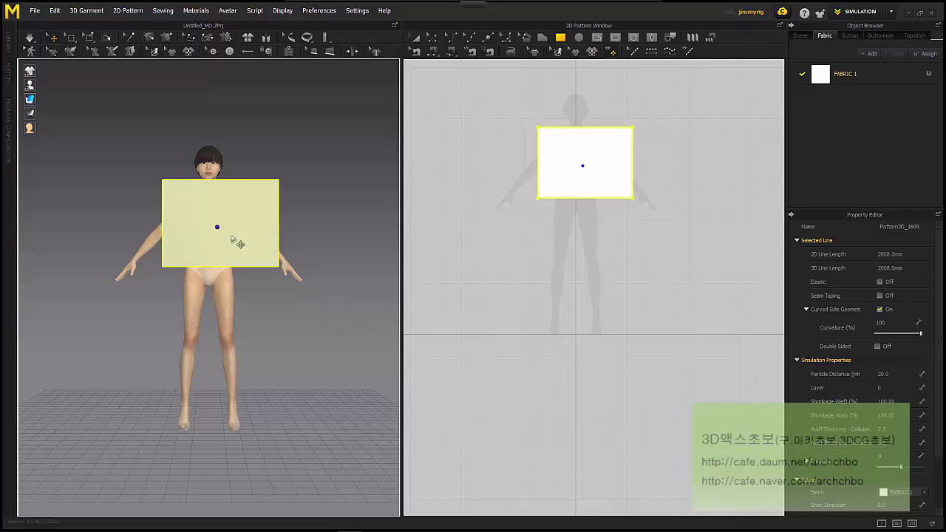
Switch the 3D gizmo to Screen Coordinate and select the rectangular pattern to show its gizmo
{"action": "right_click", "coordinate": [313, 284]}
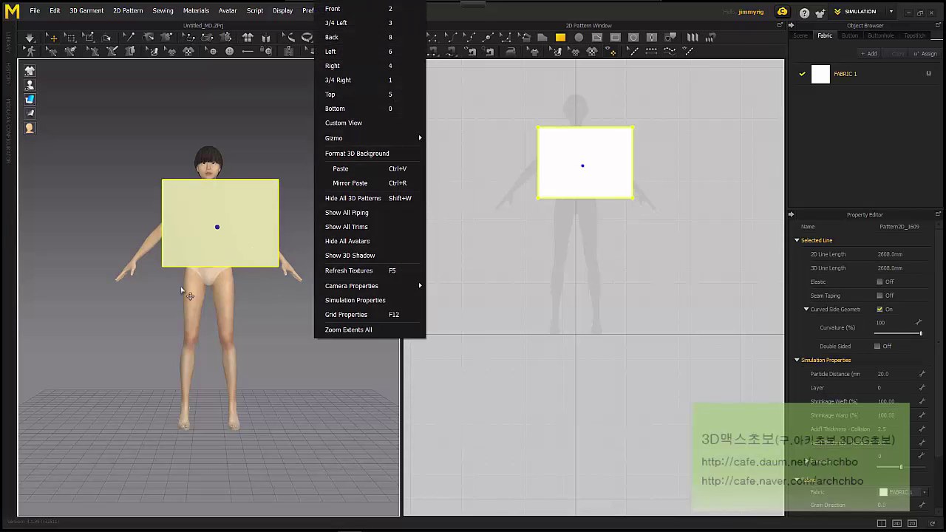
{"action": "left_click", "coordinate": [212, 302]}
{"action": "right_click", "coordinate": [264, 310]}
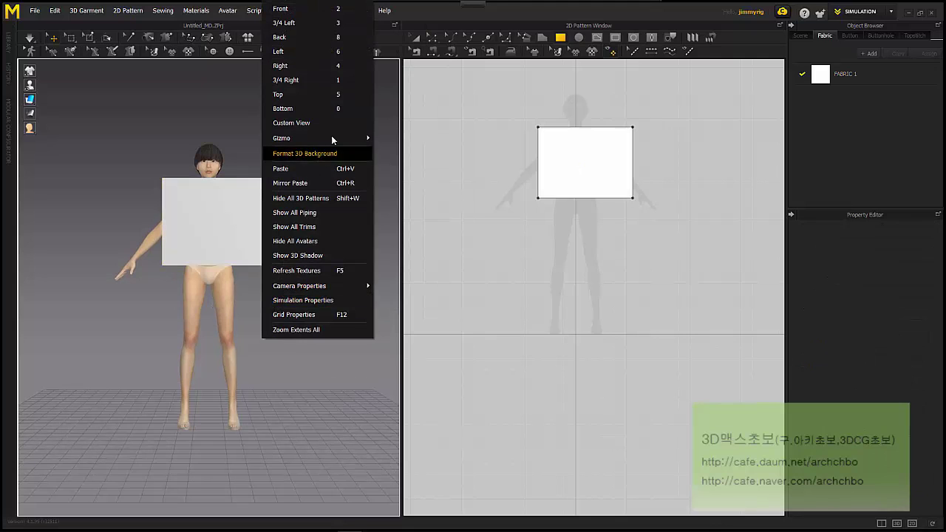
{"action": "mouse_move", "coordinate": [336, 137]}
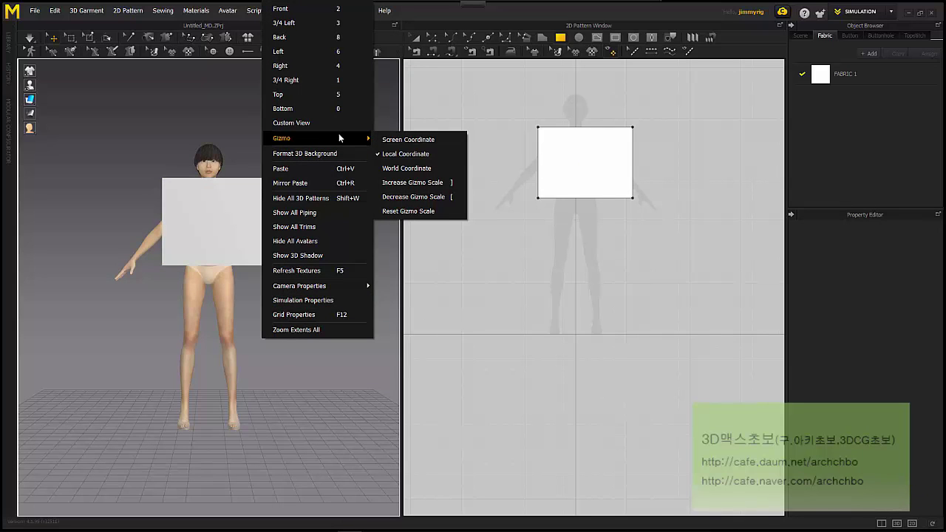
{"action": "left_click", "coordinate": [388, 141]}
{"action": "left_click", "coordinate": [249, 231]}
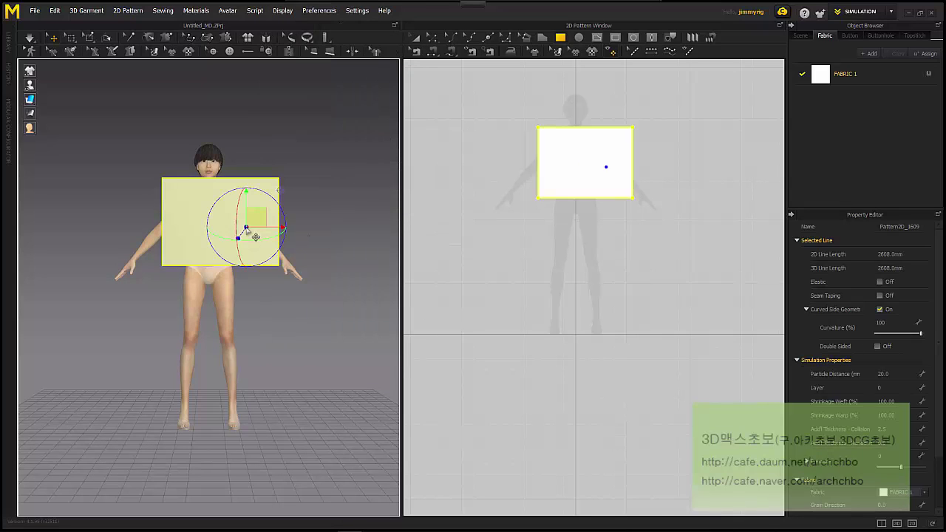
Review the gizmo coordinate options of the 3D view without changing them, selecting the rectangular pattern in between to examine its gizmo
{"action": "right_click", "coordinate": [306, 332]}
{"action": "right_click", "coordinate": [309, 160]}
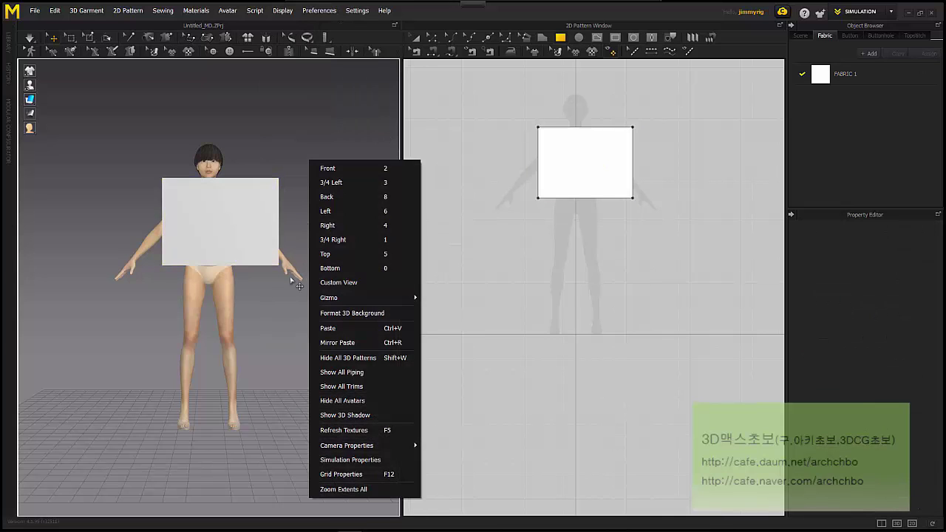
{"action": "left_click", "coordinate": [235, 219]}
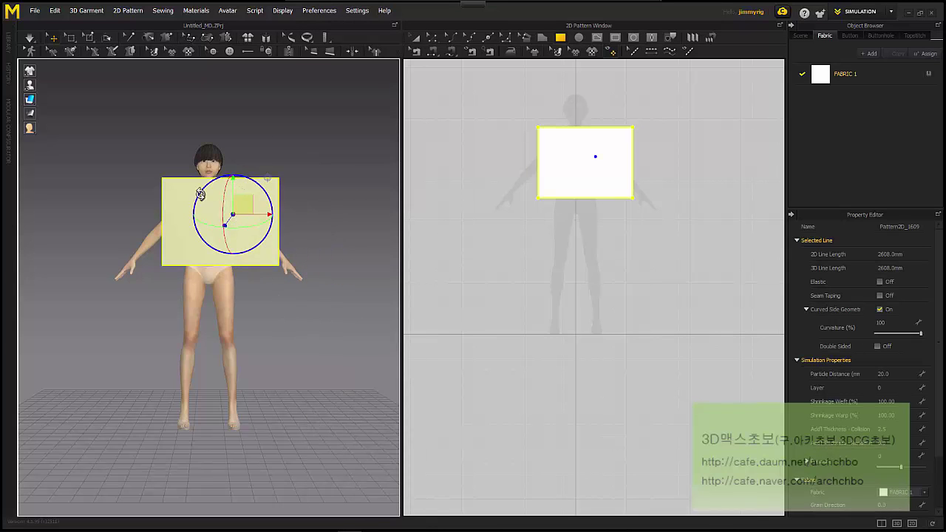
{"action": "right_click", "coordinate": [263, 327]}
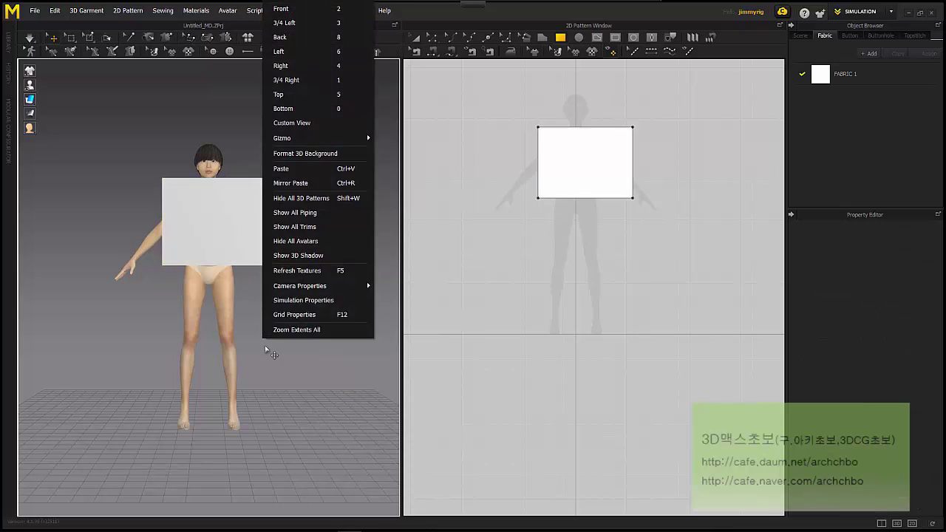
{"action": "left_click", "coordinate": [311, 369]}
{"action": "right_click", "coordinate": [309, 326]}
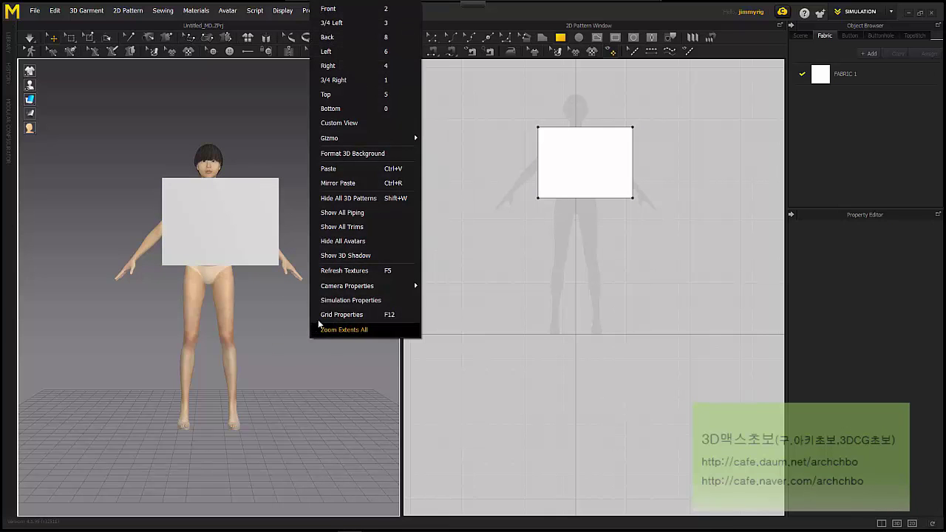
{"action": "mouse_move", "coordinate": [372, 141]}
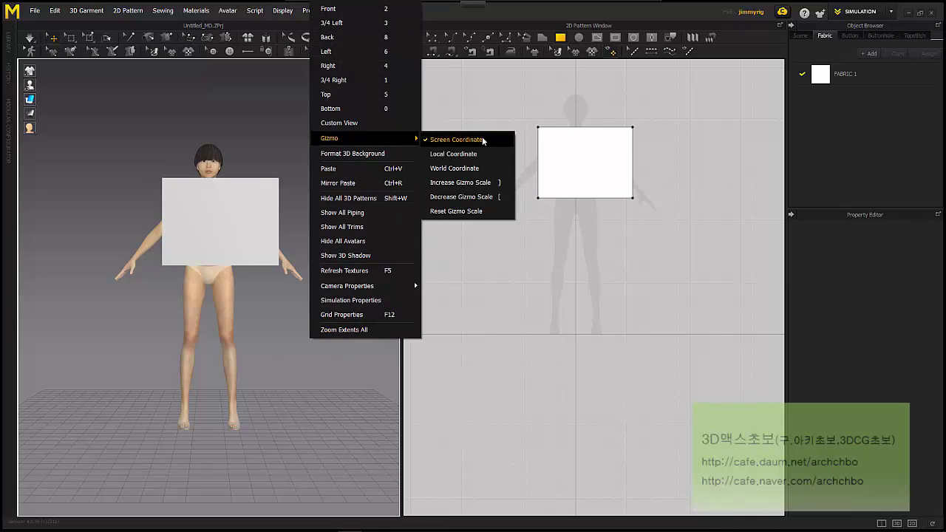
{"action": "left_click", "coordinate": [267, 359]}
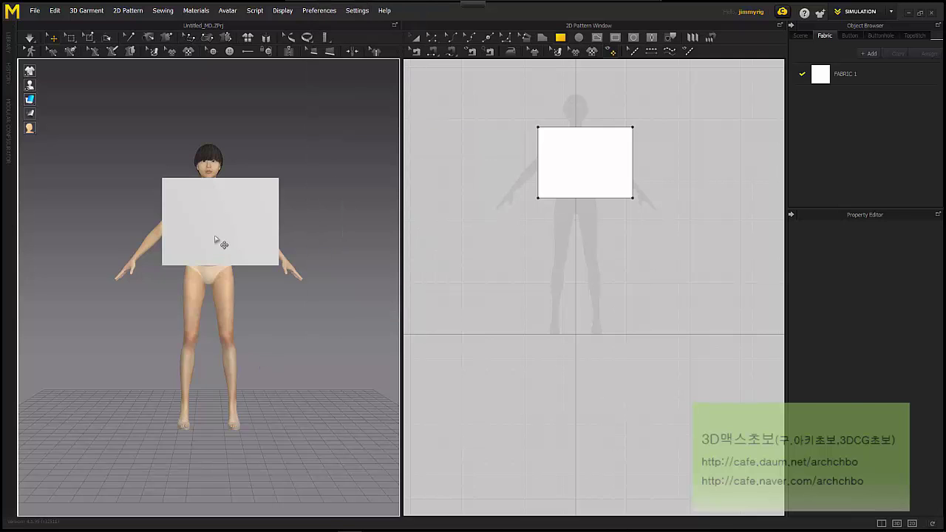
Orbit the 3D view to an angled view from above and select the rectangular pattern to examine its unified gizmo
{"action": "left_click", "coordinate": [221, 241]}
{"action": "right_click", "coordinate": [326, 325]}
{"action": "middle_click_drag", "start_coordinate": [204, 338], "coordinate": [235, 356]}
{"action": "scroll", "coordinate": [101, 301], "scroll_direction": "up", "scroll_amount": 1}
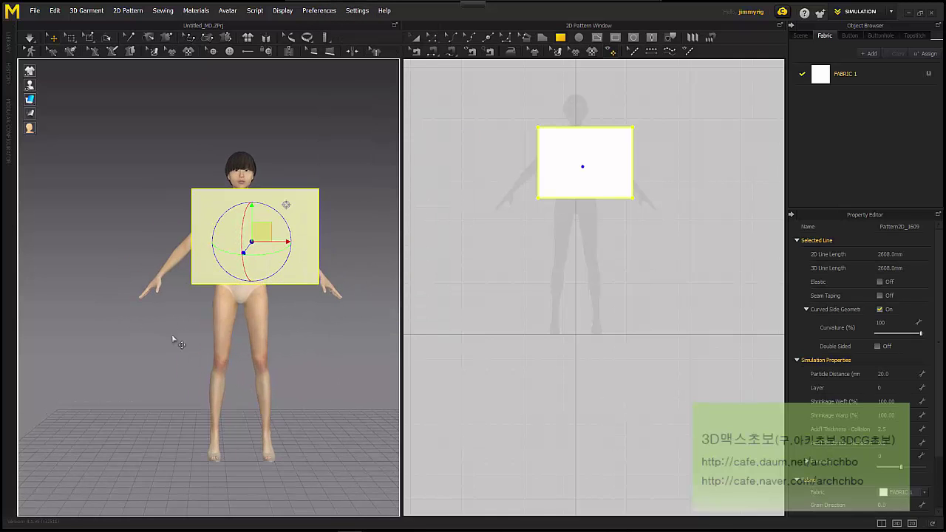
{"action": "right_click", "coordinate": [170, 344]}
{"action": "left_click", "coordinate": [130, 342]}
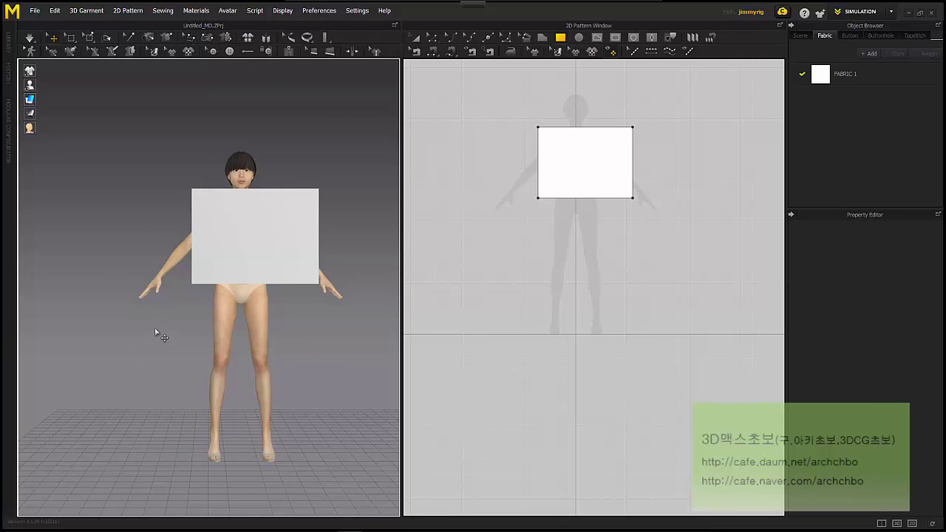
{"action": "right_click_drag", "start_coordinate": [156, 331], "coordinate": [96, 154]}
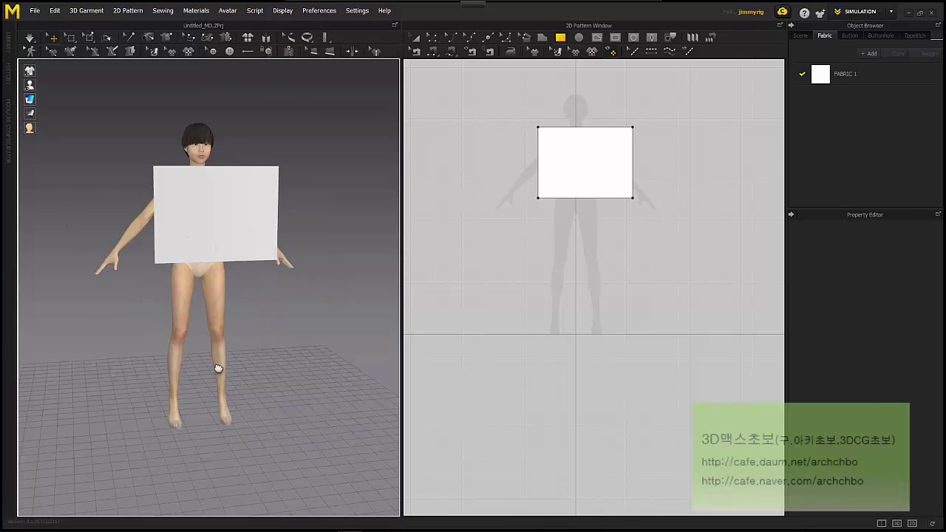
{"action": "right_click_drag", "start_coordinate": [215, 369], "coordinate": [304, 353]}
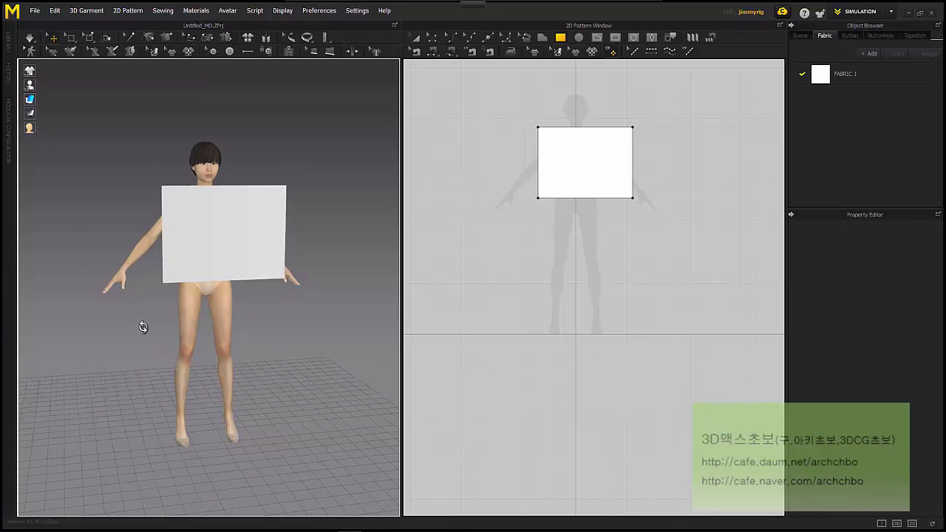
{"action": "right_click_drag", "start_coordinate": [142, 325], "coordinate": [169, 310]}
{"action": "scroll", "coordinate": [186, 338], "scroll_direction": "down", "scroll_amount": 1}
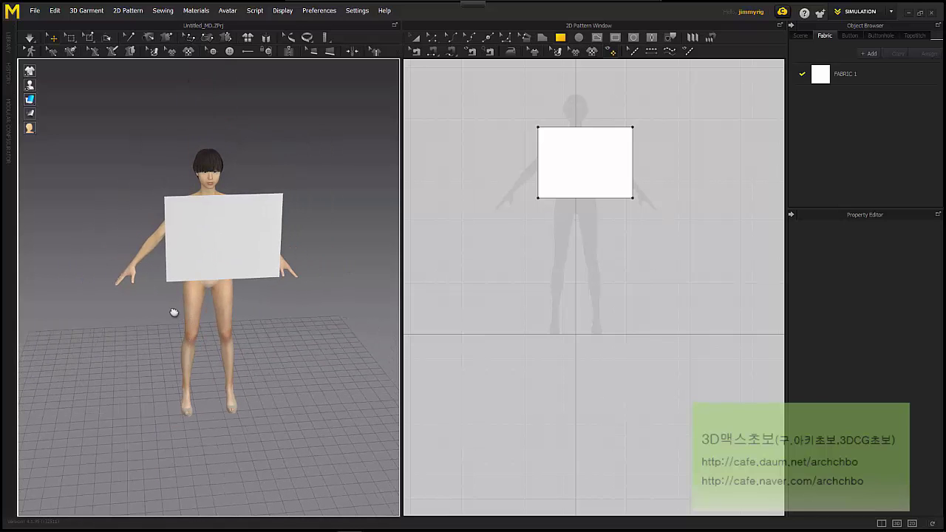
{"action": "right_click_drag", "start_coordinate": [190, 424], "coordinate": [167, 350]}
{"action": "left_click", "coordinate": [212, 263]}
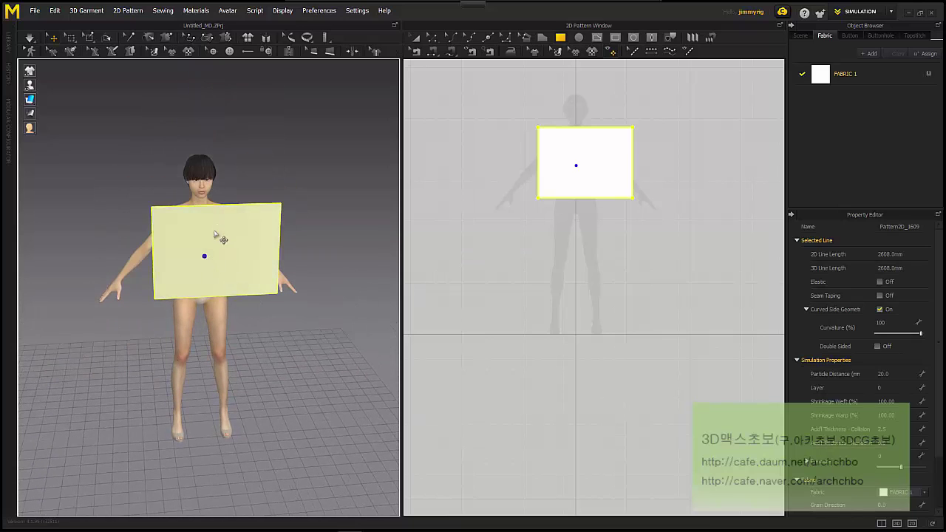
{"action": "left_click", "coordinate": [216, 235]}
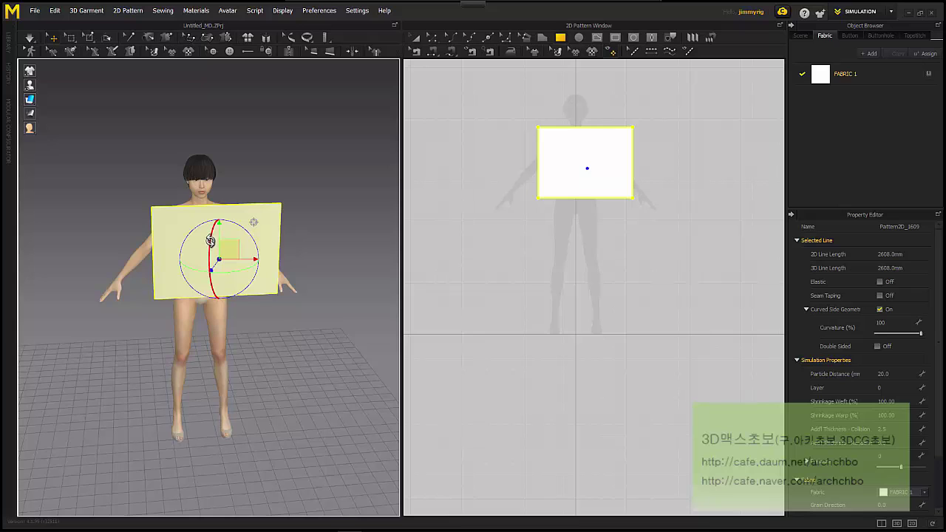
Open the Others page of User Settings at the Gizmo options and move the dialog aside
{"action": "left_click", "coordinate": [355, 10]}
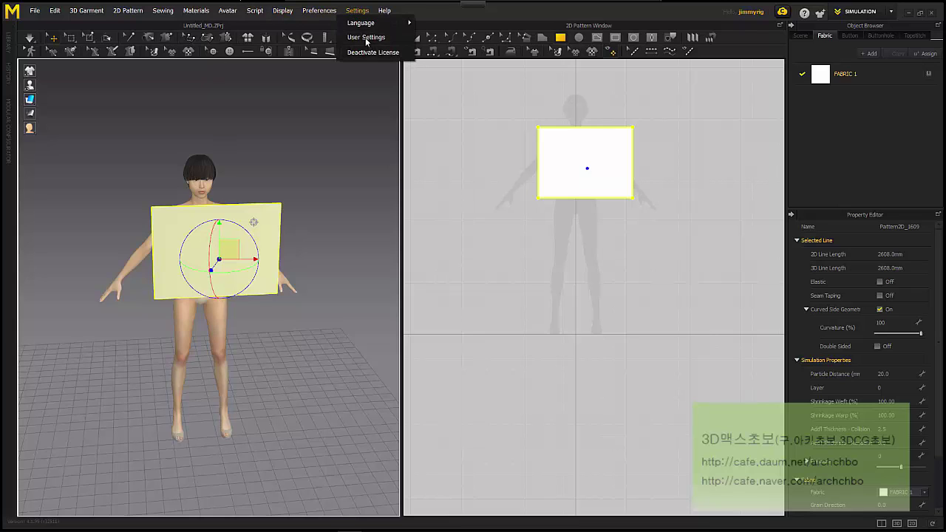
{"action": "left_click", "coordinate": [370, 35]}
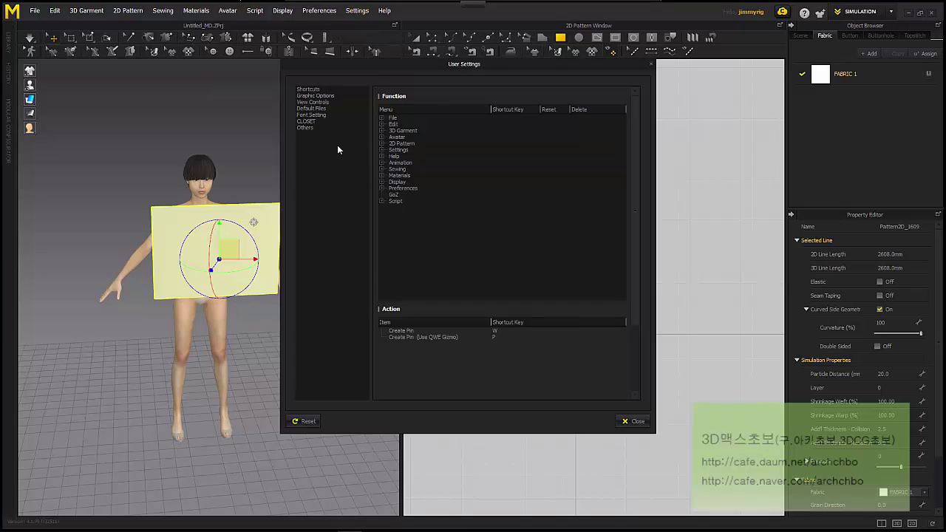
{"action": "left_click", "coordinate": [329, 128]}
{"action": "scroll", "coordinate": [413, 359], "scroll_direction": "down", "scroll_amount": 3}
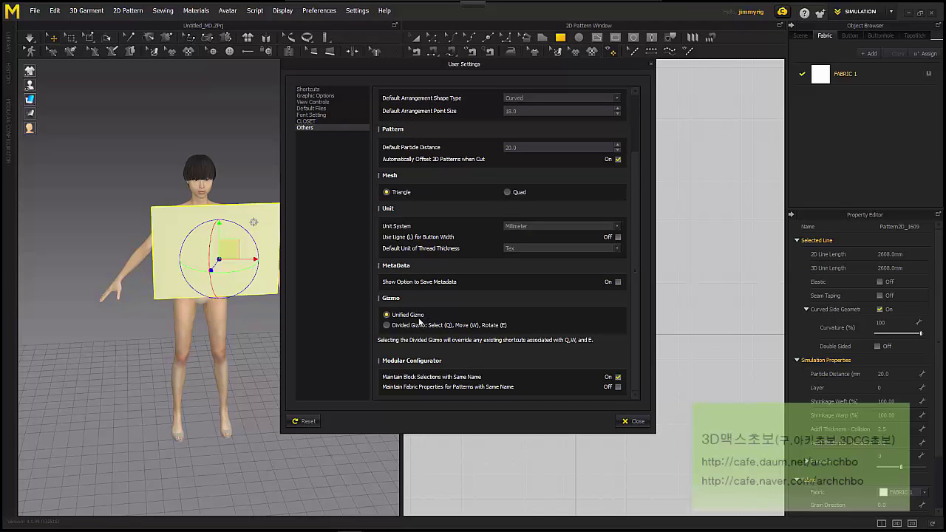
{"action": "left_click_drag", "start_coordinate": [397, 70], "coordinate": [270, 74]}
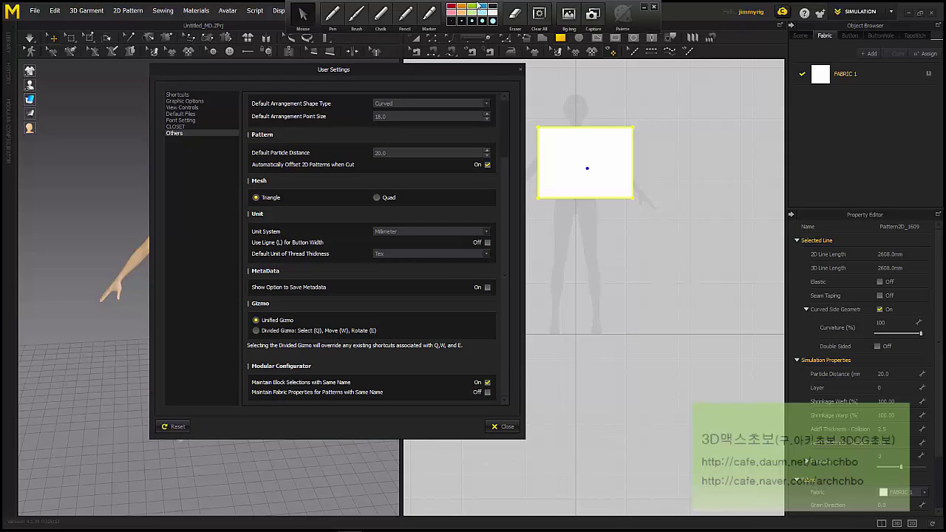
Handwrite circled pen notes on the unified and divided gizmos beside the dialog, and underline the Divided Gizmo option
{"action": "left_click", "coordinate": [332, 14]}
{"action": "mouse_move", "coordinate": [559, 227]}
{"action": "left_mouse_down"}
{"action": "mouse_move", "coordinate": [702, 225]}
{"action": "mouse_move", "coordinate": [655, 254]}
{"action": "mouse_move", "coordinate": [595, 263]}
{"action": "mouse_move", "coordinate": [565, 289]}
{"action": "mouse_move", "coordinate": [636, 298]}
{"action": "mouse_move", "coordinate": [644, 311]}
{"action": "mouse_move", "coordinate": [650, 288]}
{"action": "mouse_move", "coordinate": [690, 257]}
{"action": "mouse_move", "coordinate": [745, 258]}
{"action": "mouse_move", "coordinate": [725, 292]}
{"action": "mouse_move", "coordinate": [774, 265]}
{"action": "mouse_move", "coordinate": [602, 263]}
{"action": "mouse_move", "coordinate": [602, 218]}
{"action": "mouse_move", "coordinate": [591, 270]}
{"action": "mouse_move", "coordinate": [487, 293]}
{"action": "left_mouse_up"}
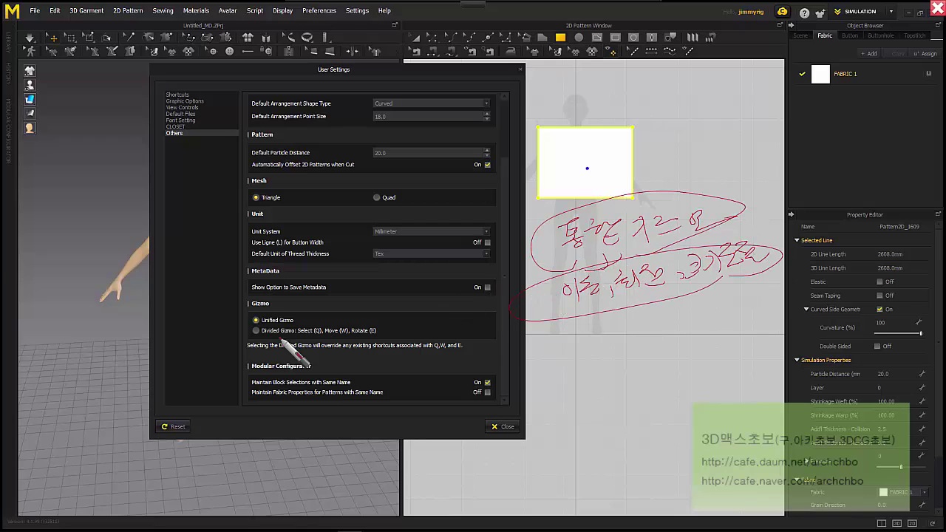
{"action": "left_click_drag", "start_coordinate": [254, 336], "coordinate": [392, 338]}
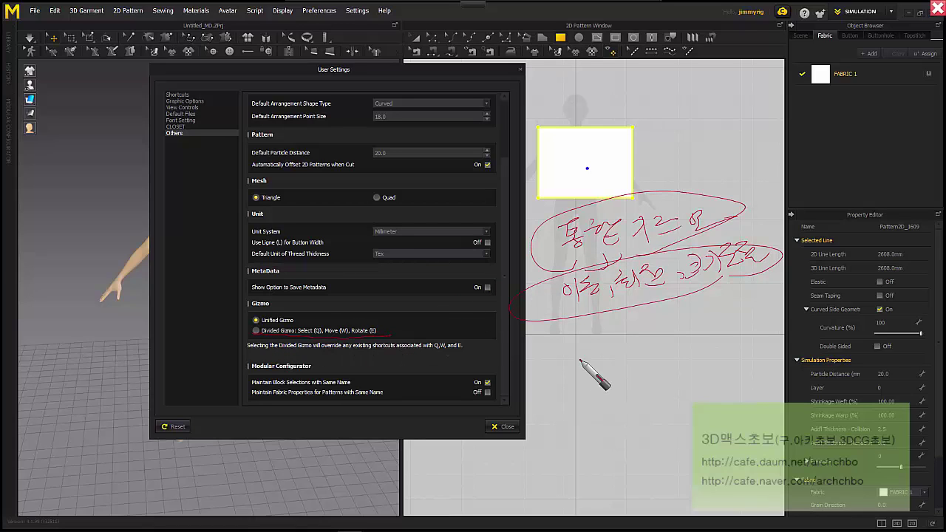
{"action": "mouse_move", "coordinate": [560, 337]}
{"action": "left_mouse_down"}
{"action": "mouse_move", "coordinate": [560, 348]}
{"action": "mouse_move", "coordinate": [598, 363]}
{"action": "mouse_move", "coordinate": [623, 338]}
{"action": "mouse_move", "coordinate": [643, 364]}
{"action": "mouse_move", "coordinate": [669, 324]}
{"action": "mouse_move", "coordinate": [728, 310]}
{"action": "mouse_move", "coordinate": [752, 316]}
{"action": "left_mouse_up"}
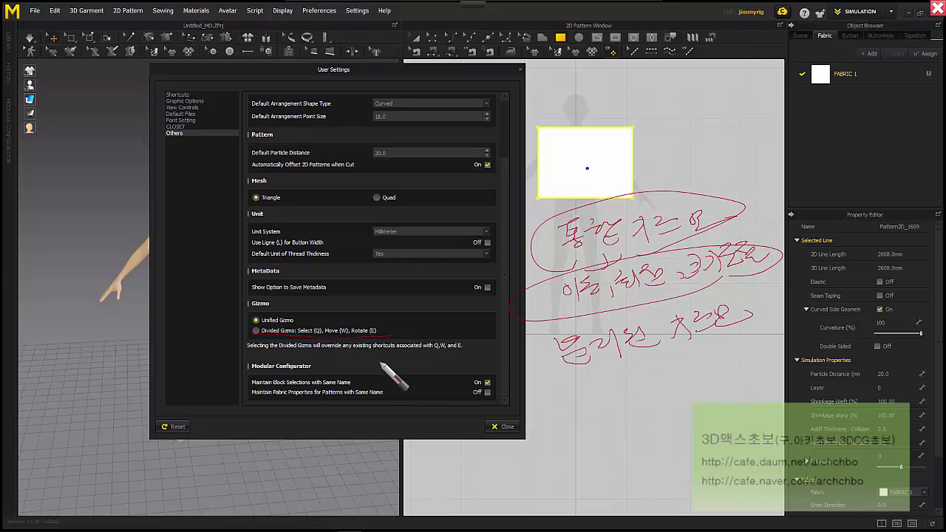
{"action": "mouse_move", "coordinate": [604, 280]}
{"action": "left_mouse_down"}
{"action": "mouse_move", "coordinate": [739, 271]}
{"action": "mouse_move", "coordinate": [717, 328]}
{"action": "left_mouse_up"}
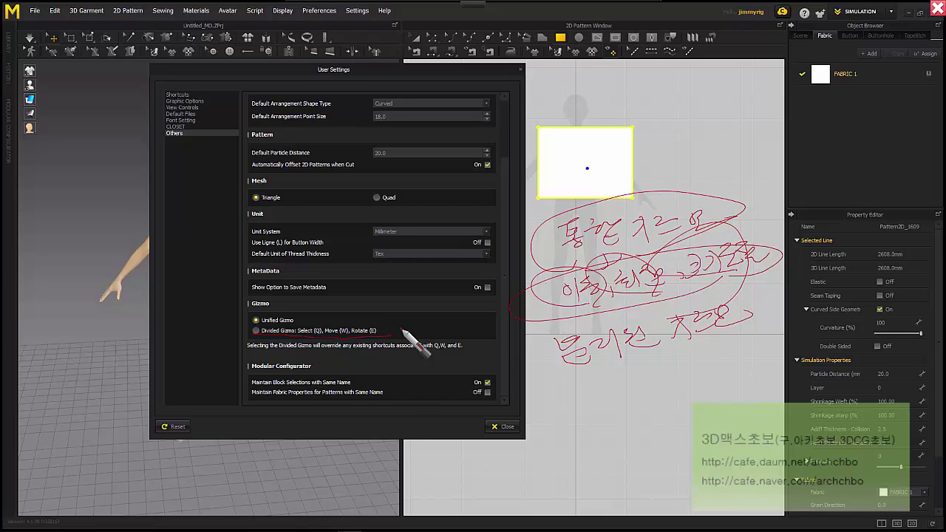
Remove the pen notes, enable Divided Gizmo: Select (Q), Move (W), Rotate (E), and close User Settings
{"action": "mouse_move", "coordinate": [544, 5]}
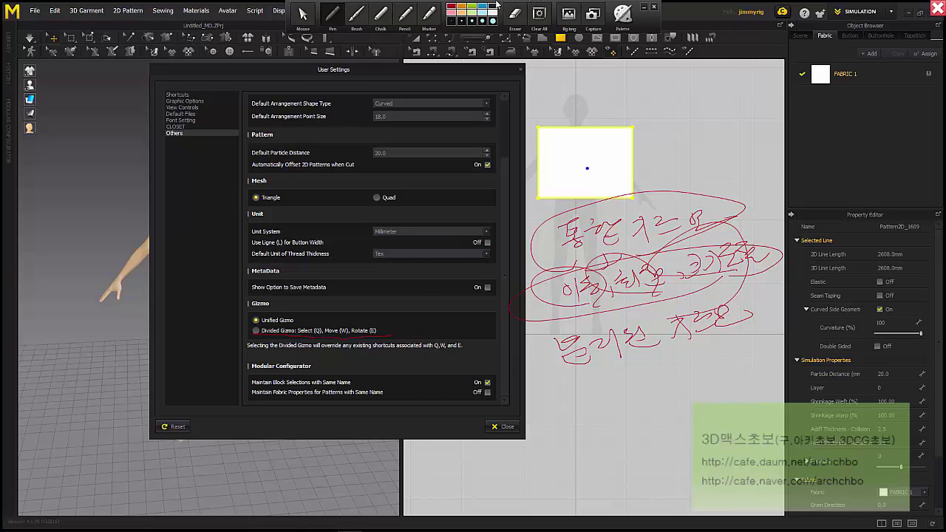
{"action": "left_click", "coordinate": [304, 19]}
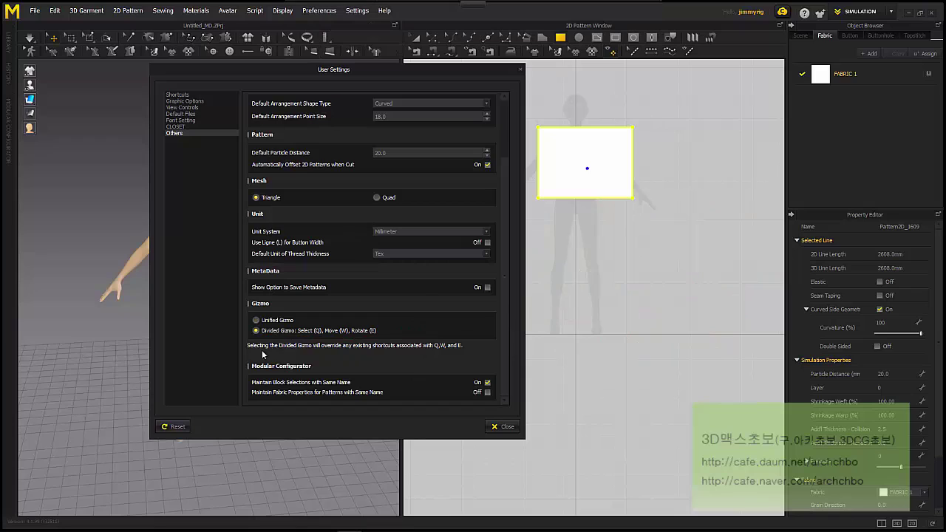
{"action": "left_click", "coordinate": [503, 426]}
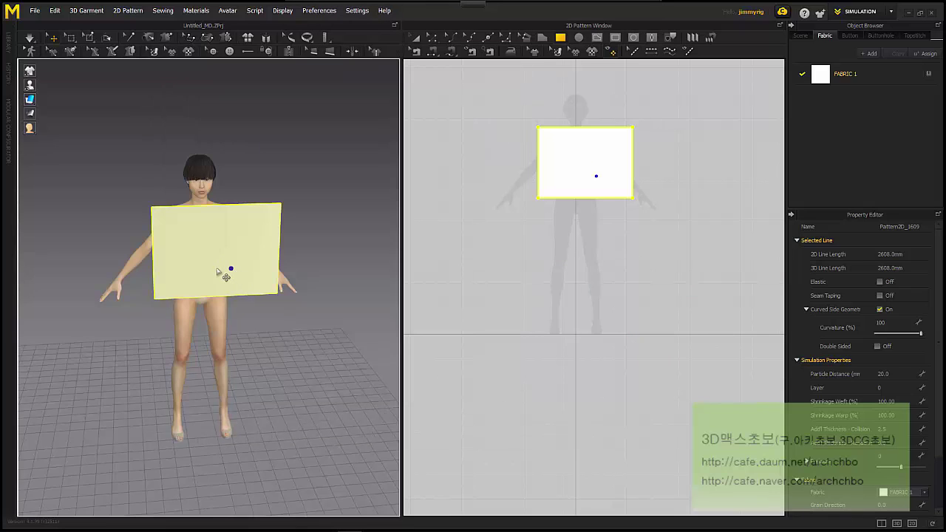
Select the rectangular pattern in the 3D view and shift it sideways along the red axis with the move gizmo
{"action": "left_click", "coordinate": [216, 268]}
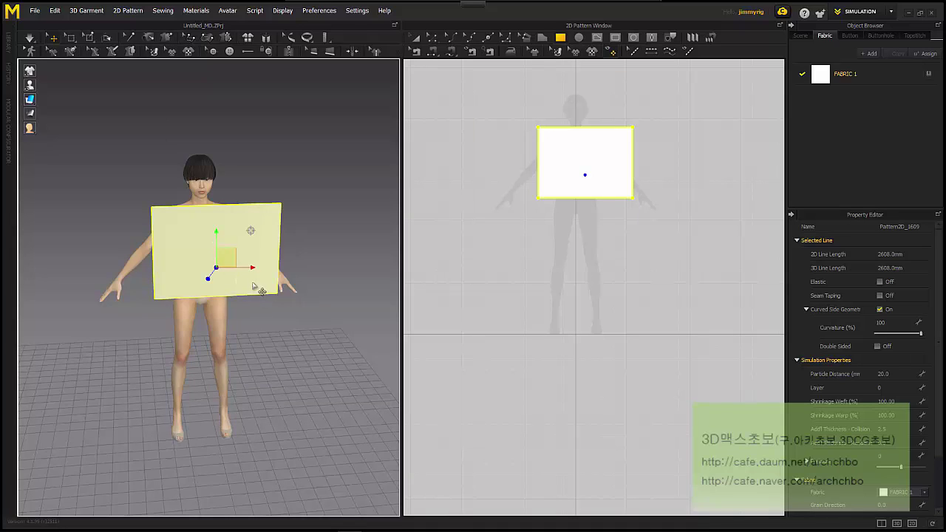
{"action": "mouse_move", "coordinate": [275, 268]}
{"action": "left_mouse_down"}
{"action": "mouse_move", "coordinate": [330, 268]}
{"action": "mouse_move", "coordinate": [271, 267]}
{"action": "left_mouse_up"}
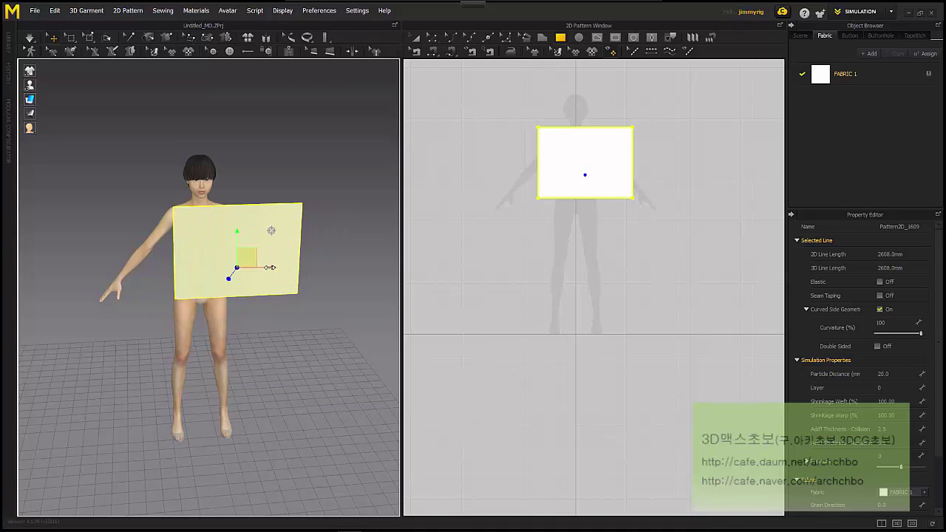
{"action": "left_click", "coordinate": [272, 268]}
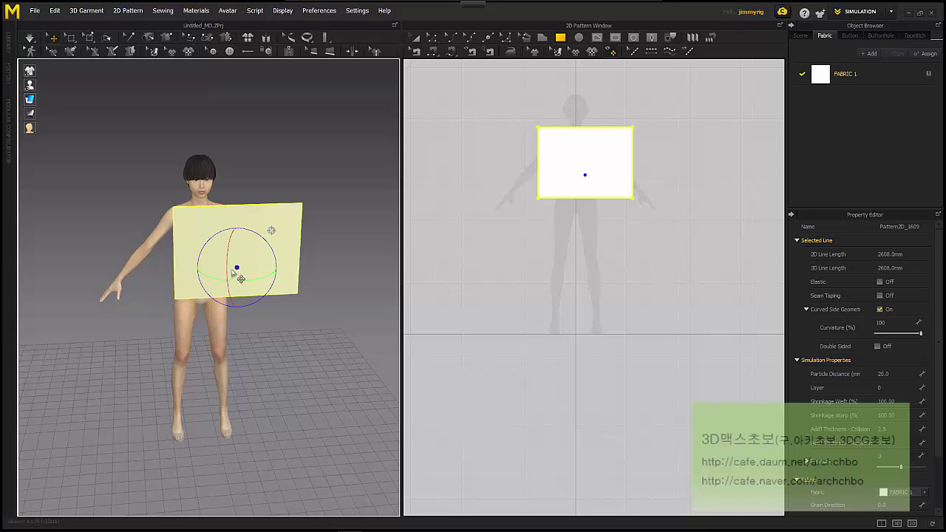
Examine the separate select and rotate gizmos at different points on the rectangular pattern, and clear the selection
{"action": "left_click", "coordinate": [264, 278]}
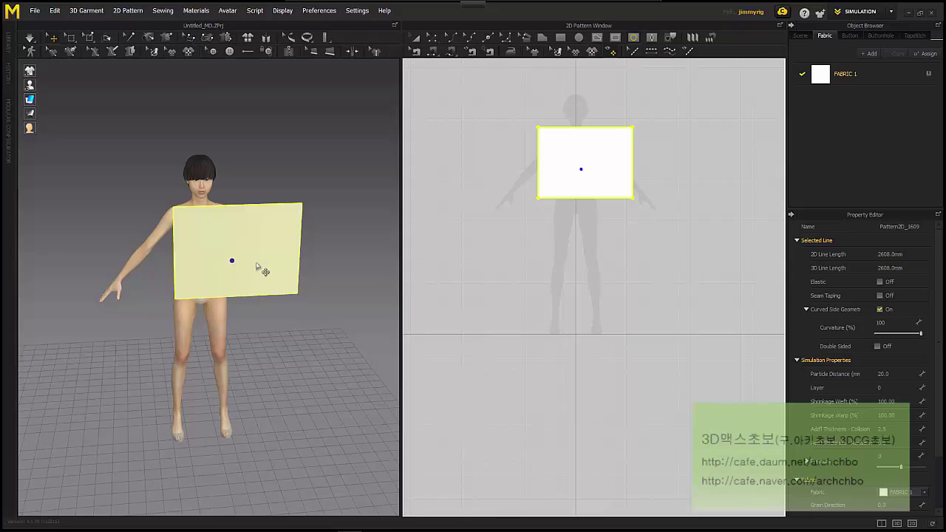
{"action": "left_click", "coordinate": [230, 265]}
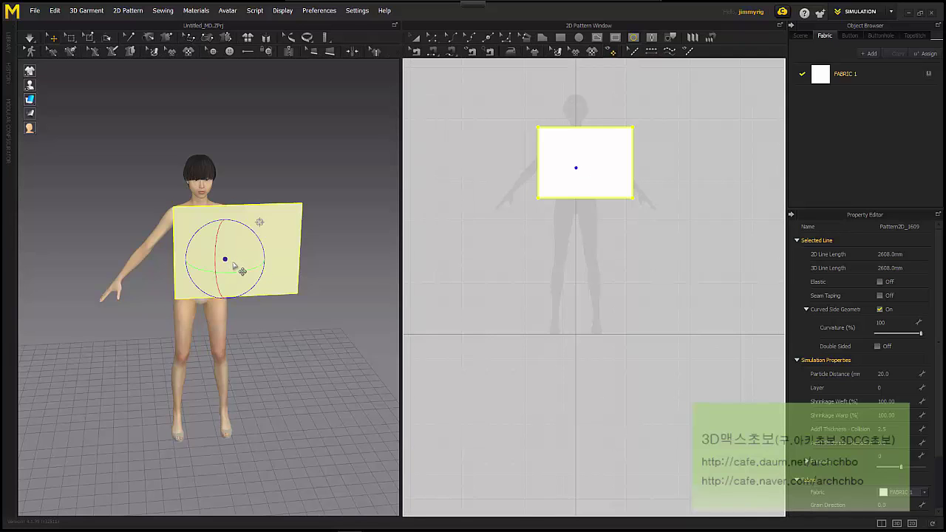
{"action": "left_click", "coordinate": [260, 222]}
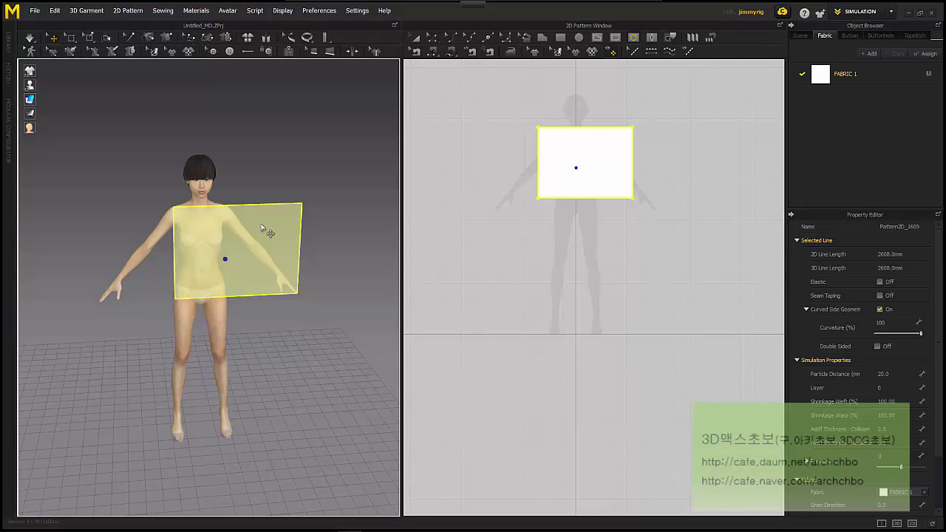
{"action": "left_click_drag", "start_coordinate": [266, 221], "coordinate": [233, 273]}
{"action": "left_click_drag", "start_coordinate": [271, 239], "coordinate": [266, 233]}
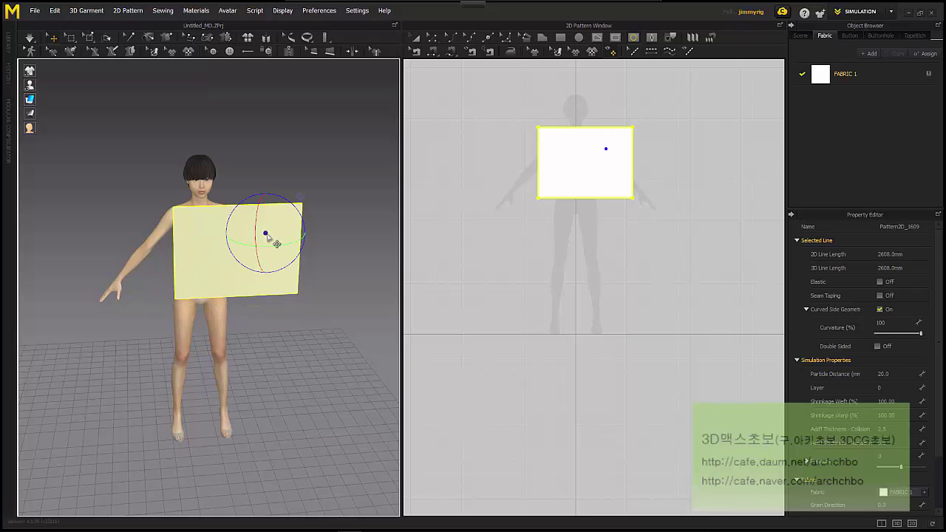
{"action": "left_click", "coordinate": [302, 201]}
{"action": "right_click", "coordinate": [270, 295]}
{"action": "left_click", "coordinate": [316, 294]}
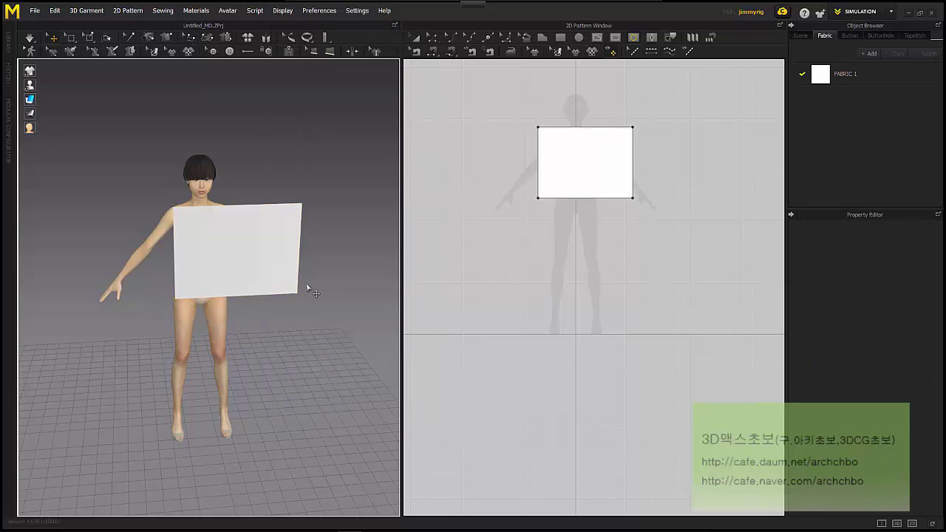
Switch the gizmo setting to Unified Gizmo in the Others page of User Settings
{"action": "left_click", "coordinate": [359, 12]}
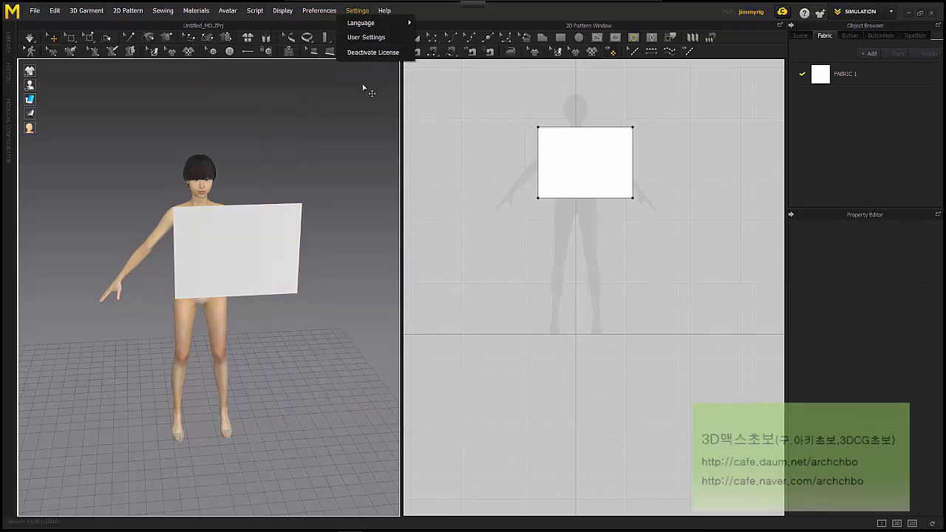
{"action": "left_click", "coordinate": [366, 34]}
{"action": "left_click", "coordinate": [305, 128]}
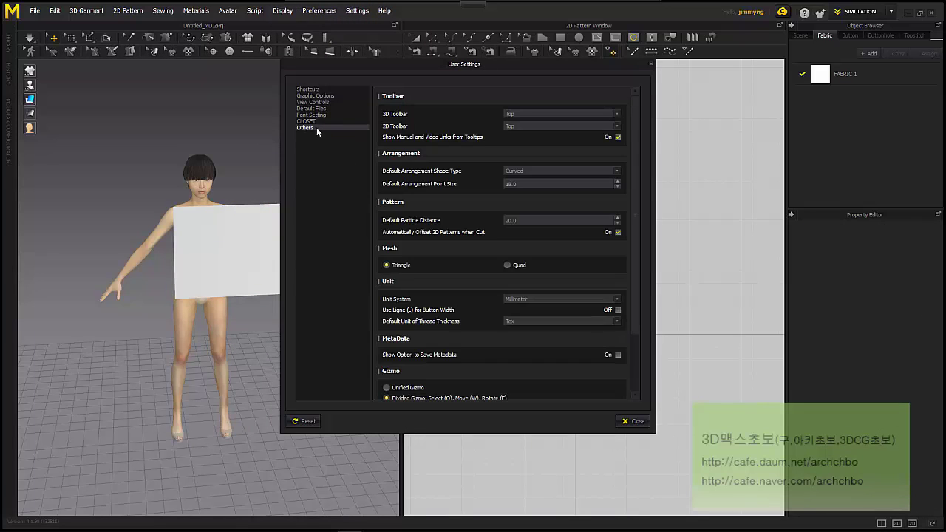
{"action": "scroll", "coordinate": [428, 264], "scroll_direction": "down", "scroll_amount": 3}
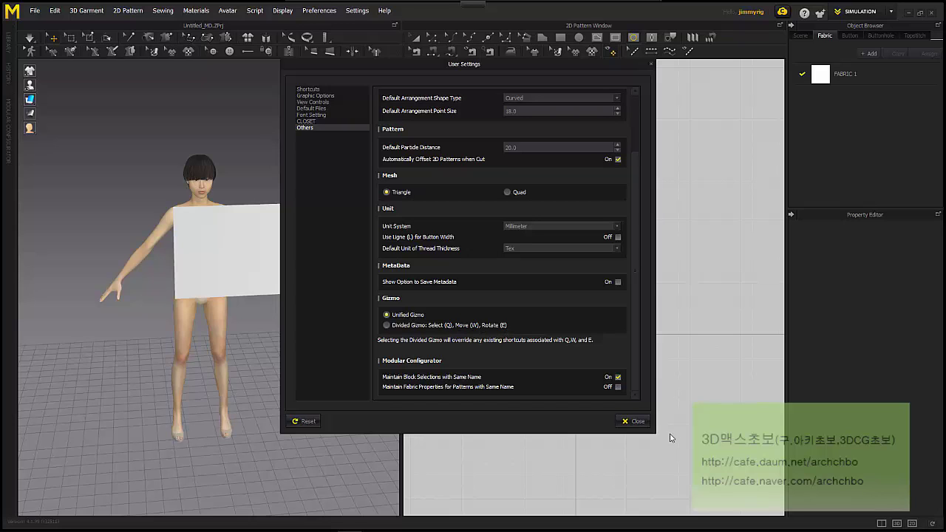
Close User Settings and select the rectangular pattern in the 3D view at several points to check the unified gizmo
{"action": "left_click", "coordinate": [634, 421]}
{"action": "left_click", "coordinate": [260, 269]}
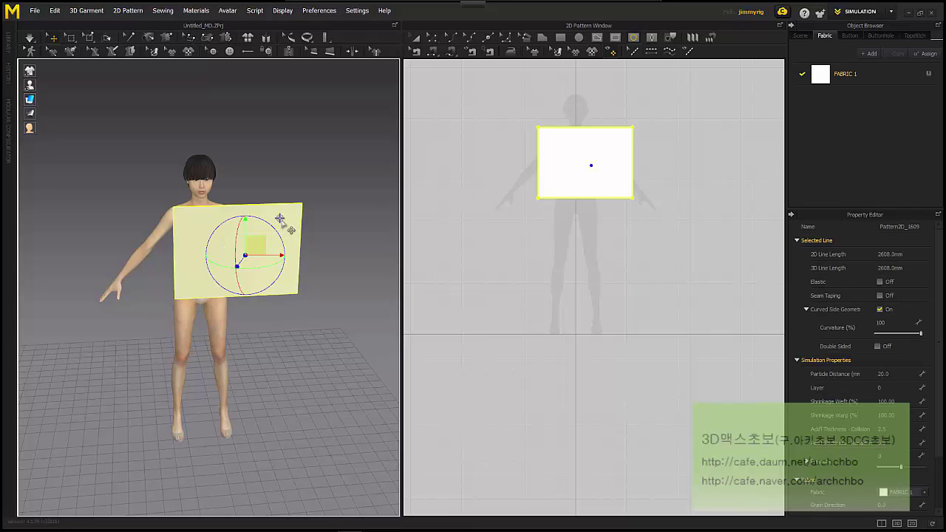
{"action": "left_click", "coordinate": [286, 228]}
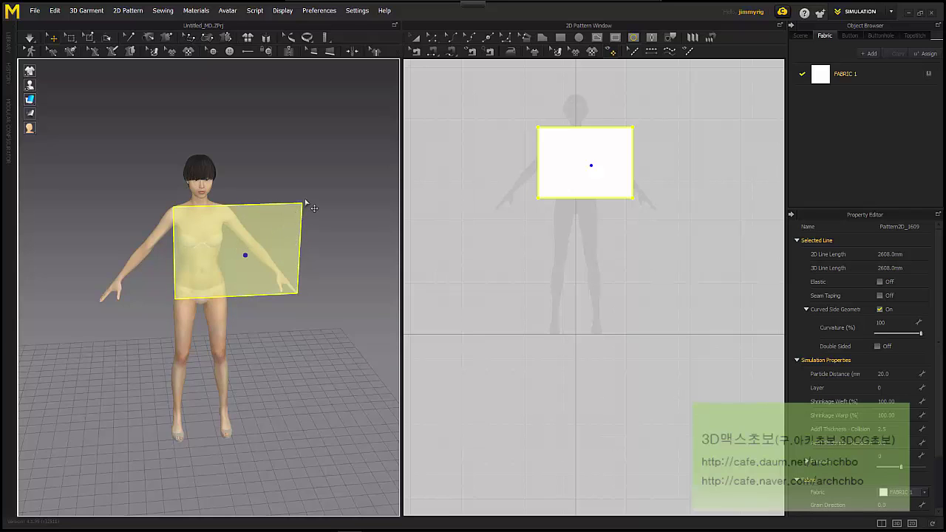
{"action": "left_click", "coordinate": [263, 237]}
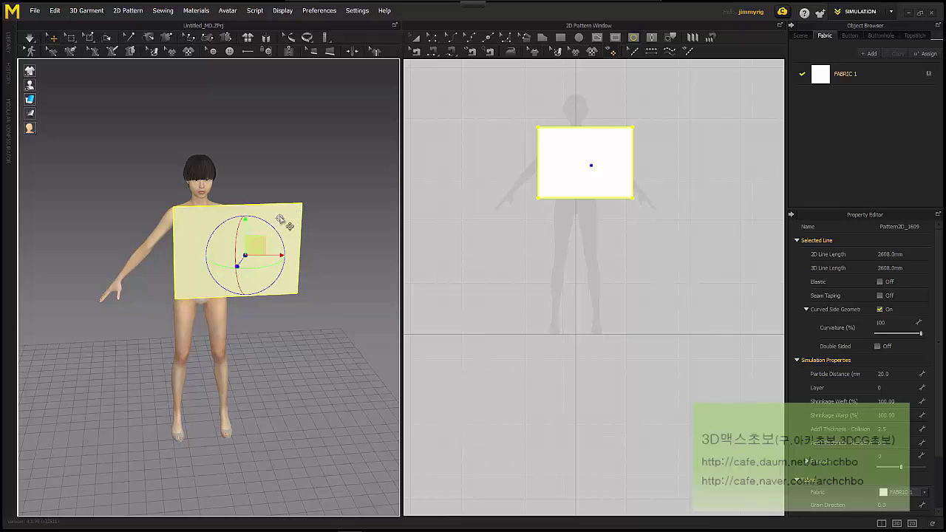
{"action": "left_click", "coordinate": [186, 293]}
{"action": "right_click", "coordinate": [206, 283]}
{"action": "left_click", "coordinate": [179, 270]}
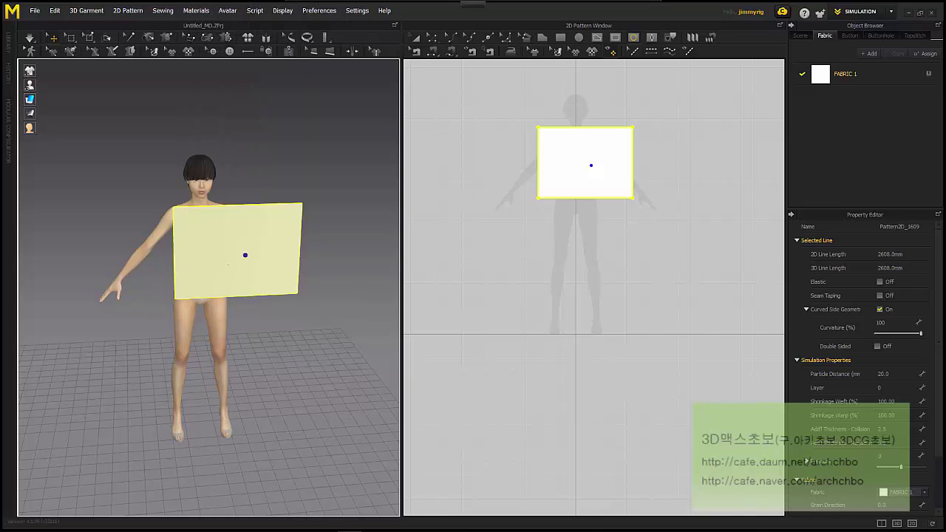
Move and rotate the rectangular pattern with the unified gizmo so that it stands tilted against the avatar's torso
{"action": "right_click_drag", "start_coordinate": [179, 270], "coordinate": [283, 284]}
{"action": "left_click", "coordinate": [259, 240]}
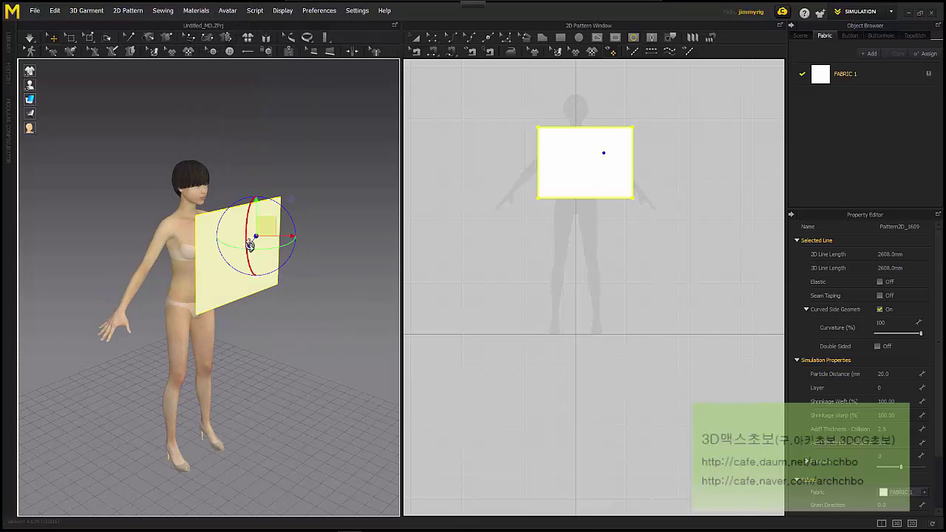
{"action": "left_click", "coordinate": [292, 204]}
{"action": "mouse_move", "coordinate": [293, 201]}
{"action": "left_click_drag", "start_coordinate": [292, 238], "coordinate": [258, 233]}
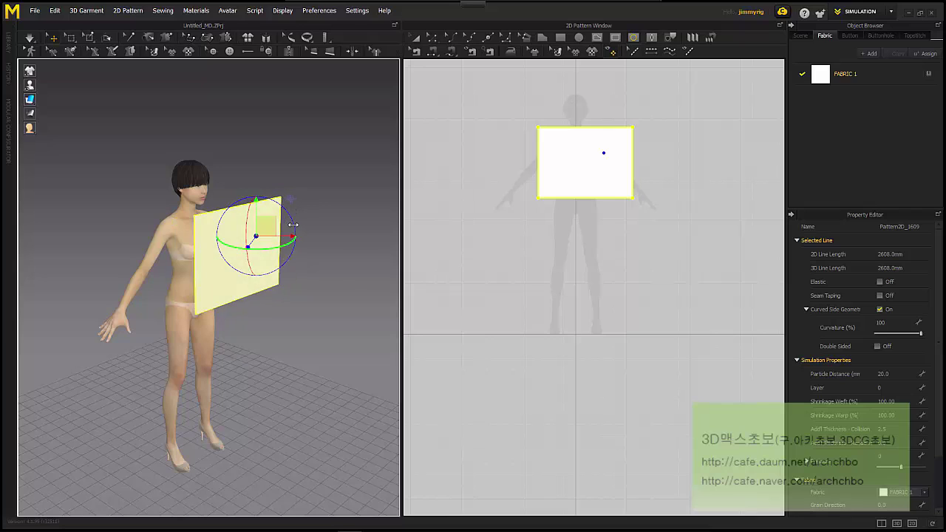
{"action": "left_click", "coordinate": [291, 199]}
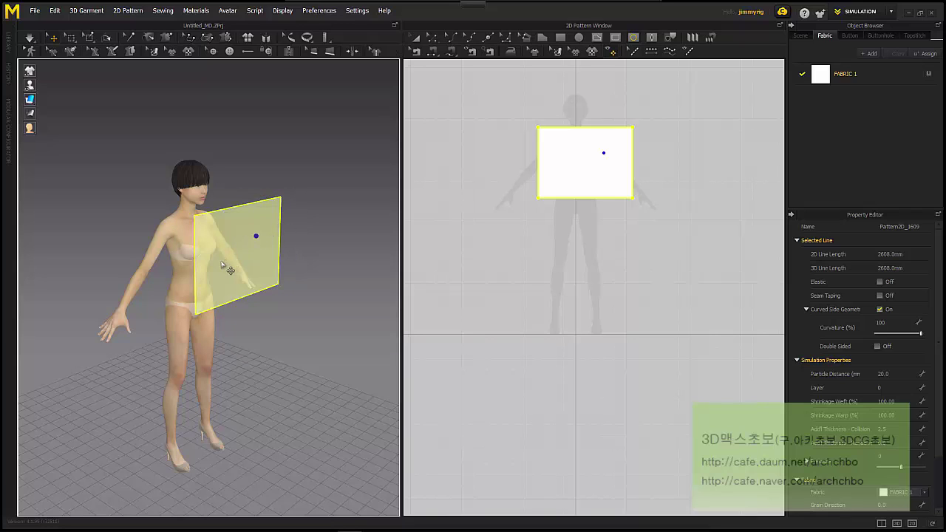
{"action": "left_click", "coordinate": [268, 255]}
{"action": "mouse_move", "coordinate": [260, 255]}
{"action": "left_mouse_down"}
{"action": "mouse_move", "coordinate": [290, 255]}
{"action": "mouse_move", "coordinate": [243, 255]}
{"action": "left_mouse_up"}
{"action": "left_click", "coordinate": [252, 221]}
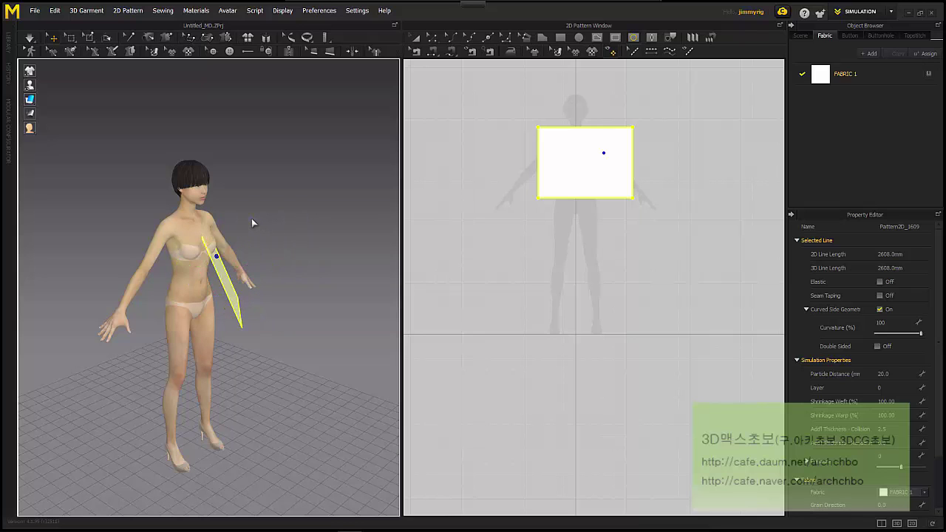
{"action": "left_click", "coordinate": [229, 283]}
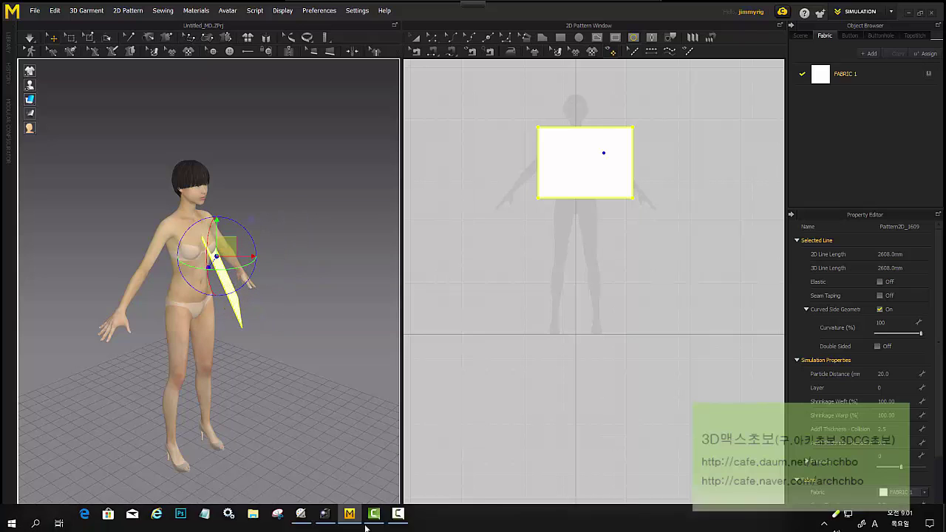
{"action": "left_click", "coordinate": [398, 502]}
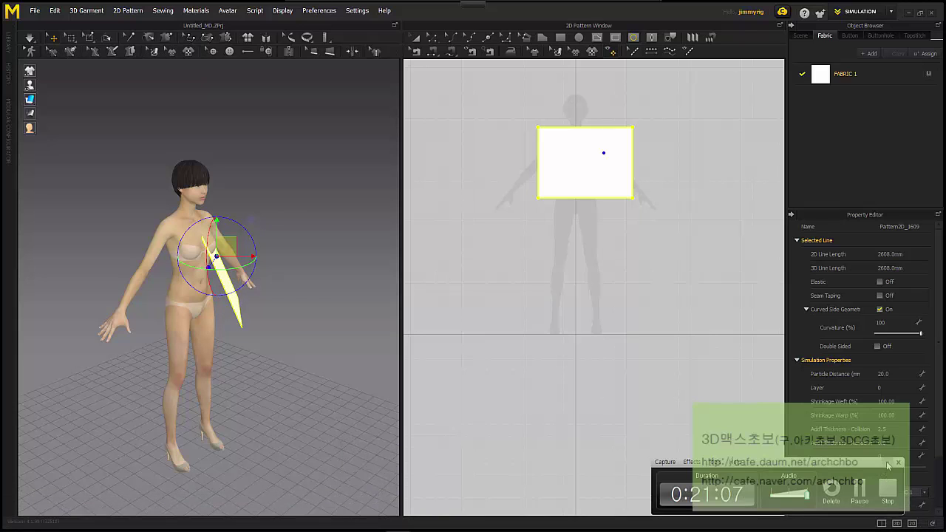
{"action": "left_click", "coordinate": [887, 463]}
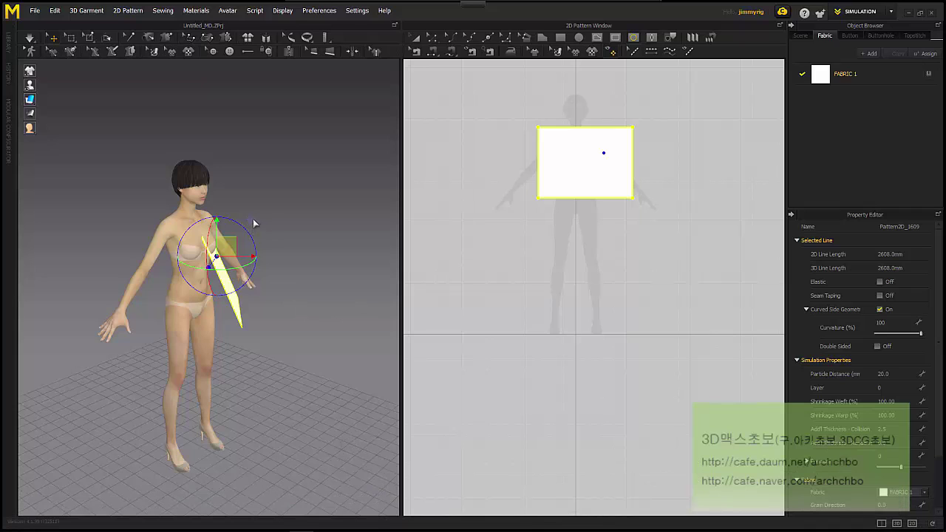
Clear the pattern selection and enable Divided Gizmo: Select (Q), Move (W), Rotate (E) in the Others page of User Settings
{"action": "right_click", "coordinate": [192, 336]}
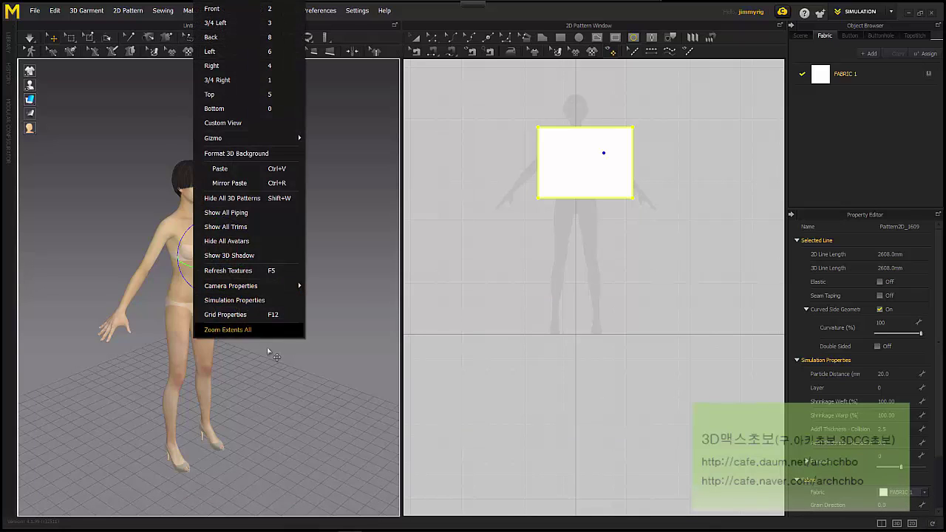
{"action": "left_click", "coordinate": [252, 331]}
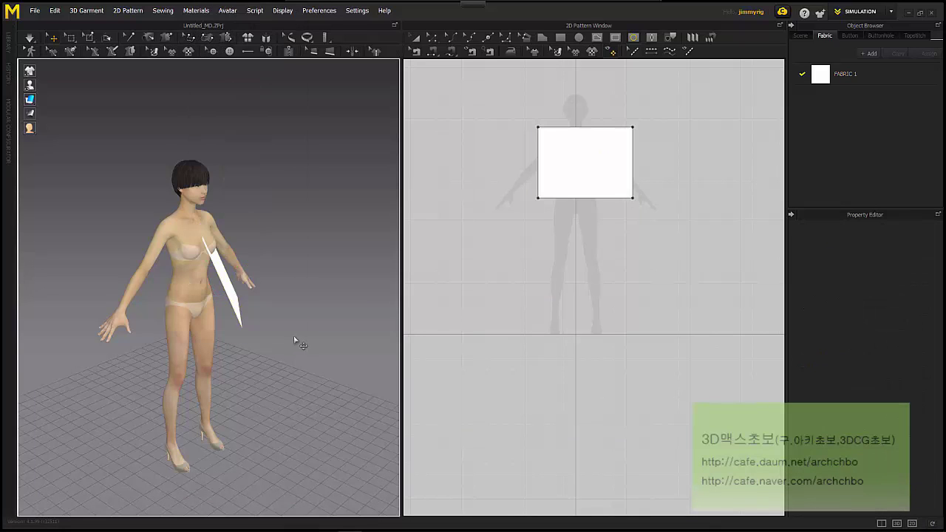
{"action": "left_click", "coordinate": [357, 10]}
{"action": "left_click", "coordinate": [384, 37]}
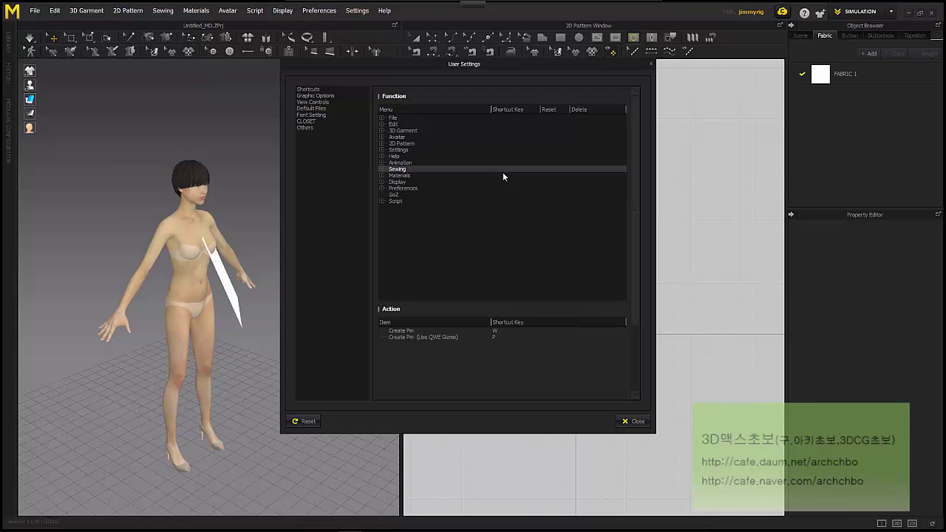
{"action": "left_click", "coordinate": [330, 130]}
{"action": "scroll", "coordinate": [464, 297], "scroll_direction": "down", "scroll_amount": 3}
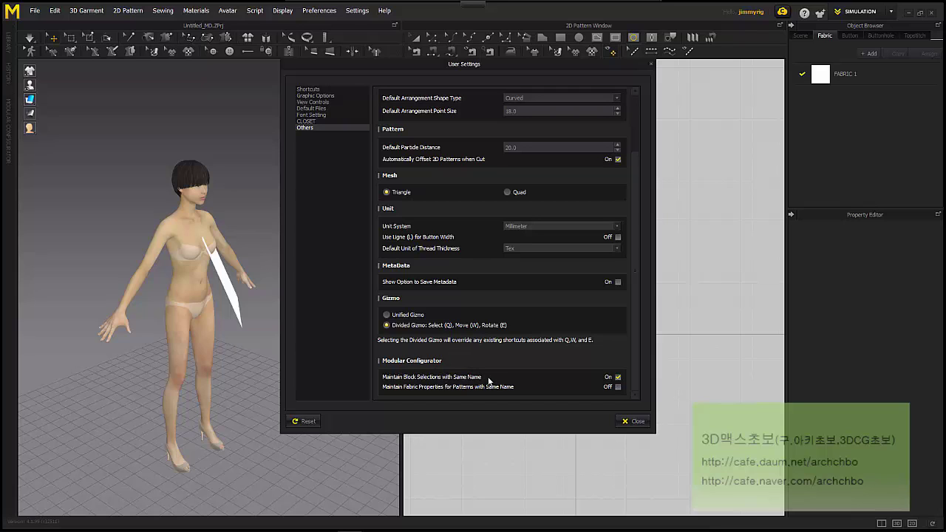
{"action": "left_click", "coordinate": [635, 423]}
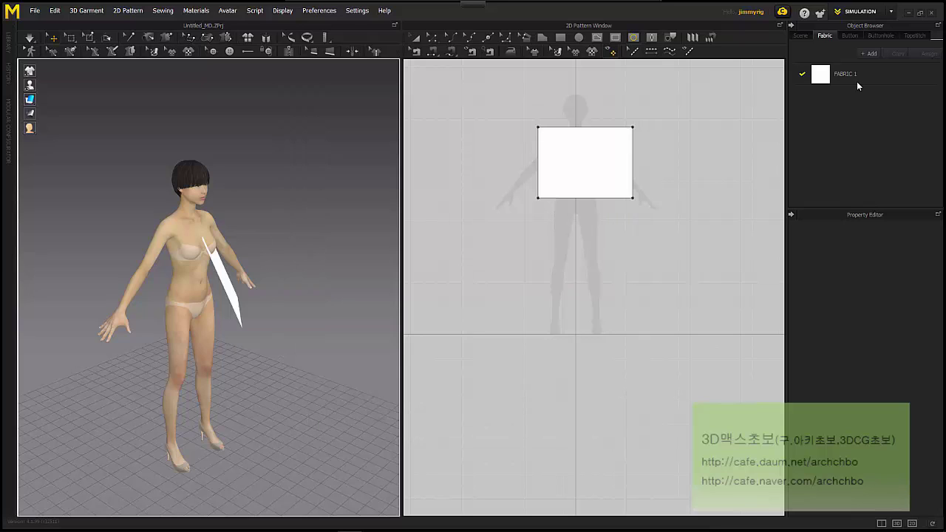
Examine the Modular workspace, undocking and redocking its Block Editor, and return to the Simulation workspace
{"action": "left_click", "coordinate": [870, 15]}
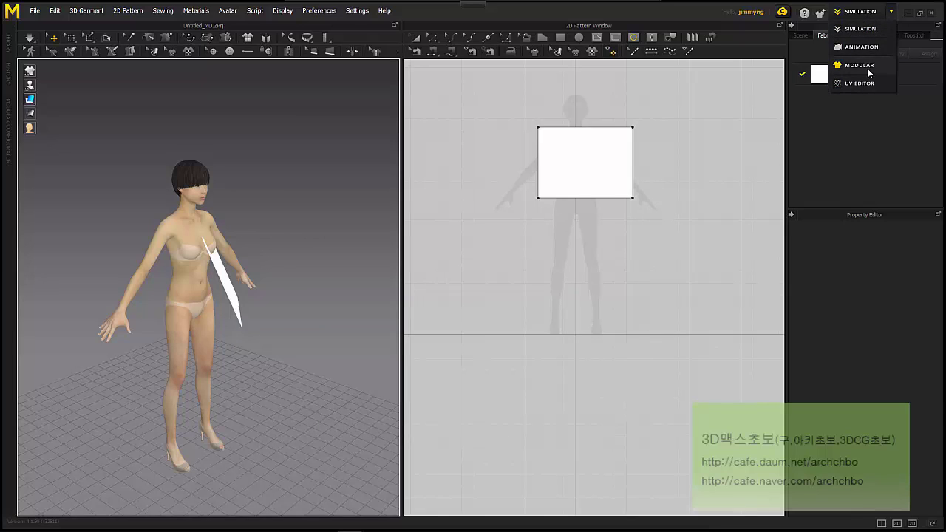
{"action": "left_click", "coordinate": [859, 65]}
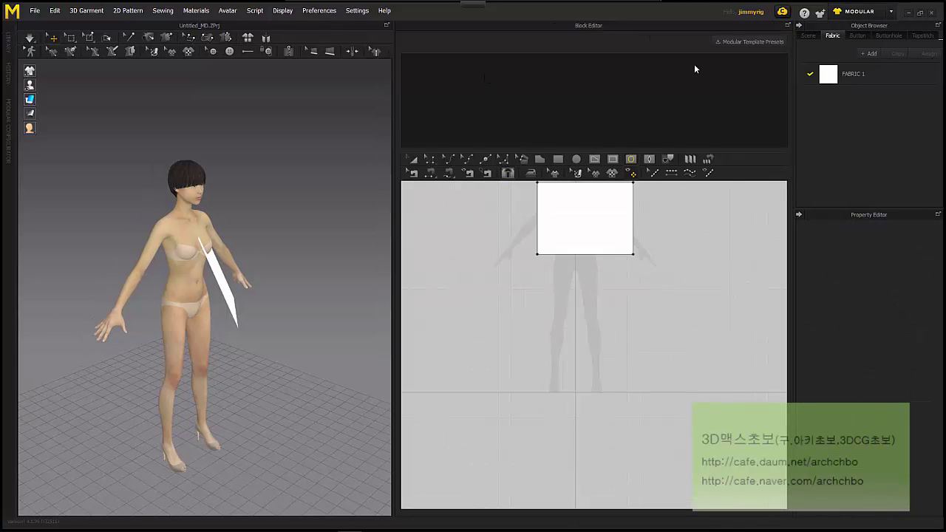
{"action": "left_click", "coordinate": [789, 26]}
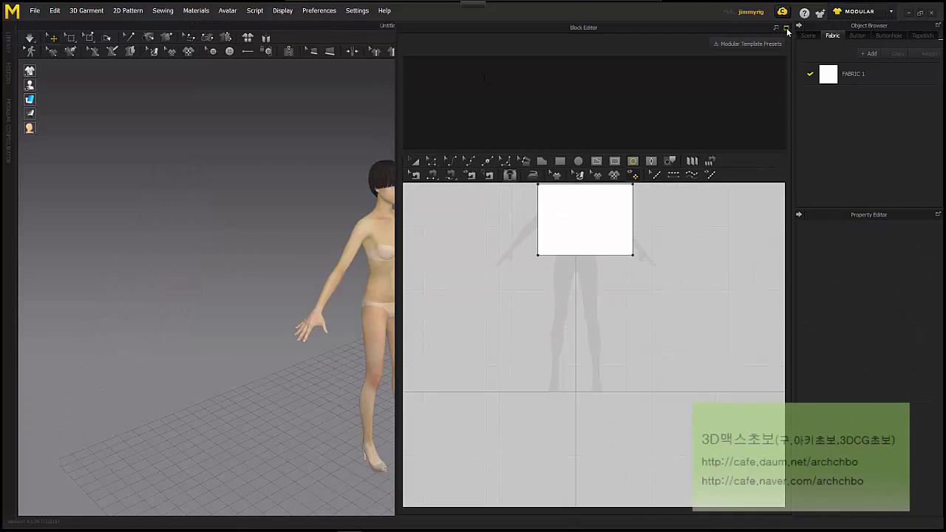
{"action": "left_click", "coordinate": [787, 28]}
{"action": "left_click", "coordinate": [936, 9]}
{"action": "left_click", "coordinate": [776, 27]}
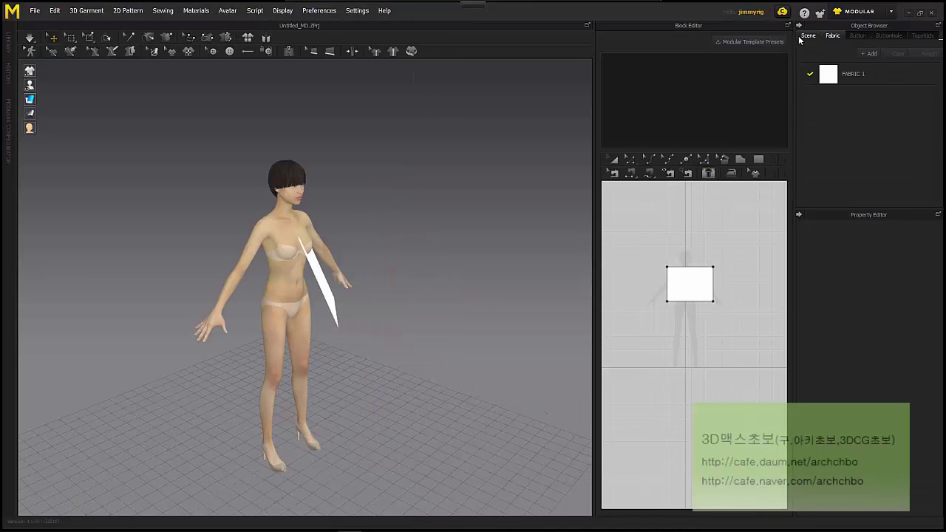
{"action": "left_click", "coordinate": [788, 25]}
{"action": "left_click", "coordinate": [890, 13]}
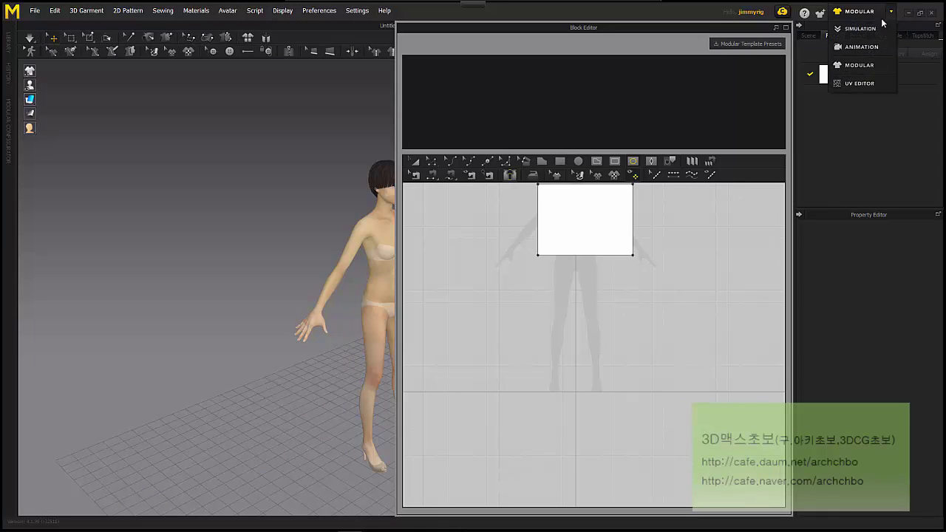
{"action": "left_click", "coordinate": [860, 28]}
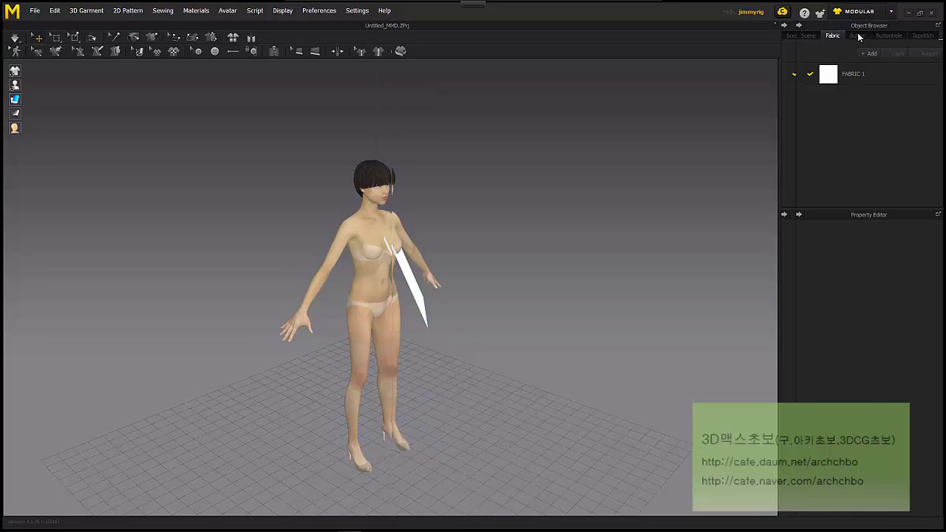
{"action": "right_click", "coordinate": [153, 237]}
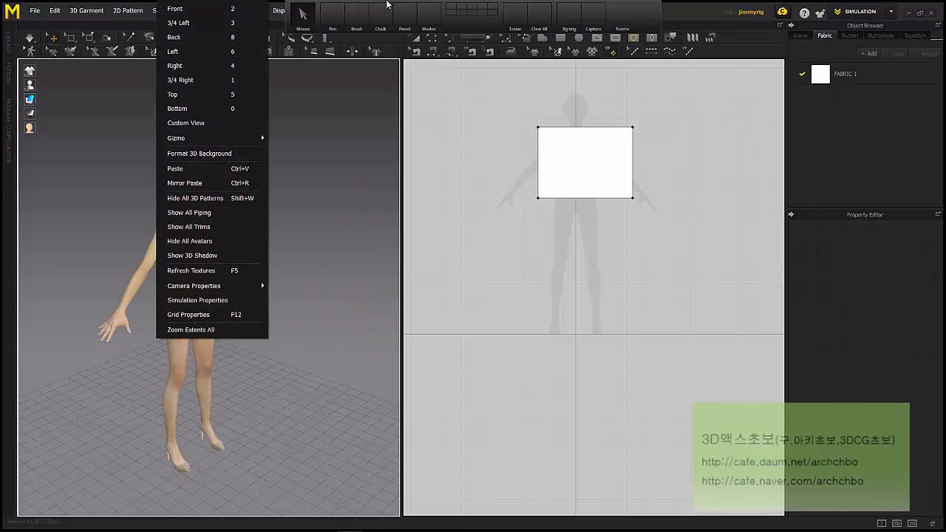
{"action": "left_click", "coordinate": [325, 171]}
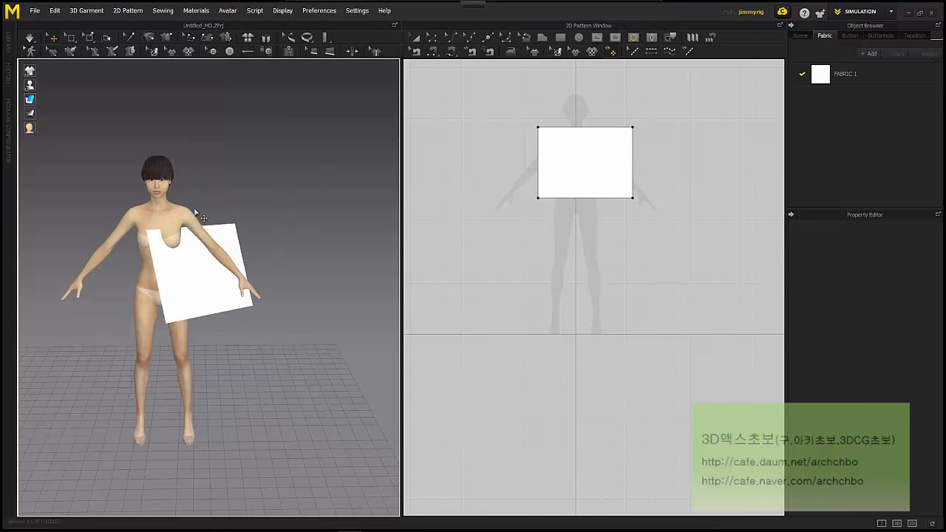
Review the Others page of User Settings from the Toolbar section down to the Modular Configurator section
{"action": "left_click", "coordinate": [362, 12]}
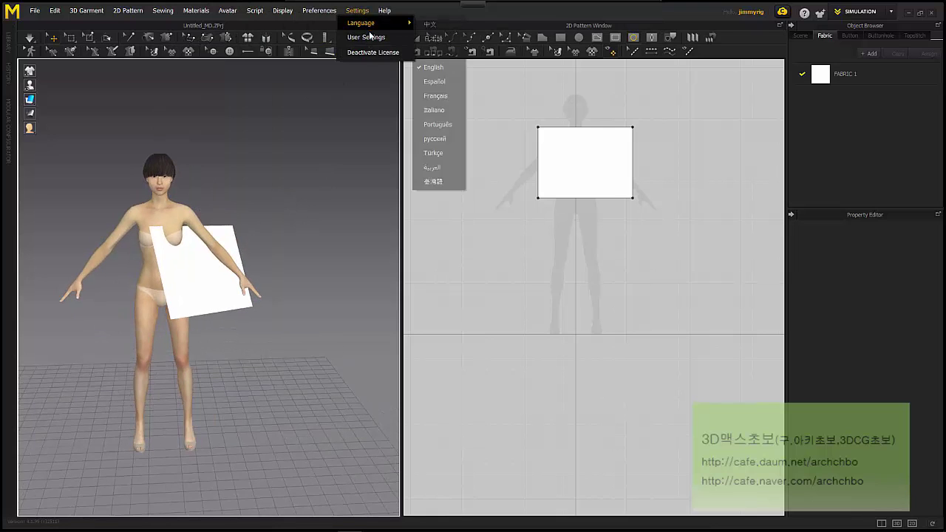
{"action": "left_click", "coordinate": [376, 37]}
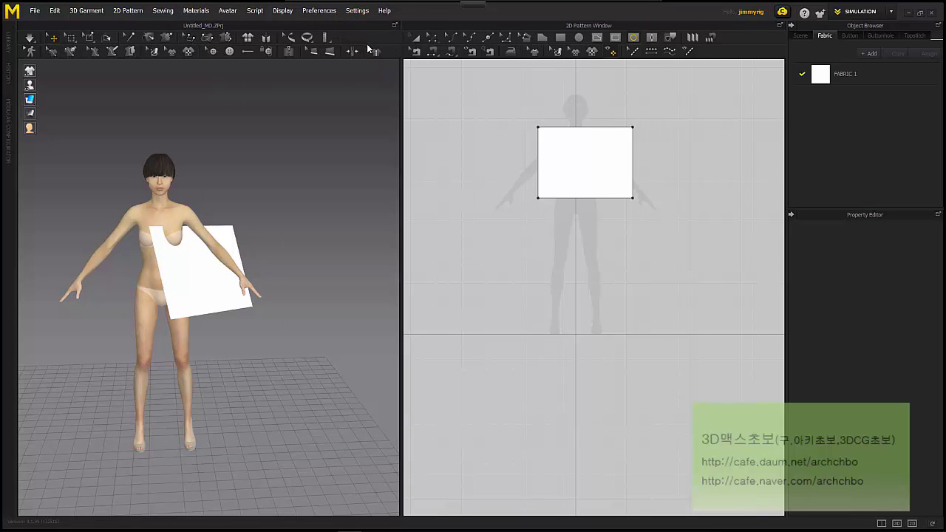
{"action": "left_click", "coordinate": [316, 127]}
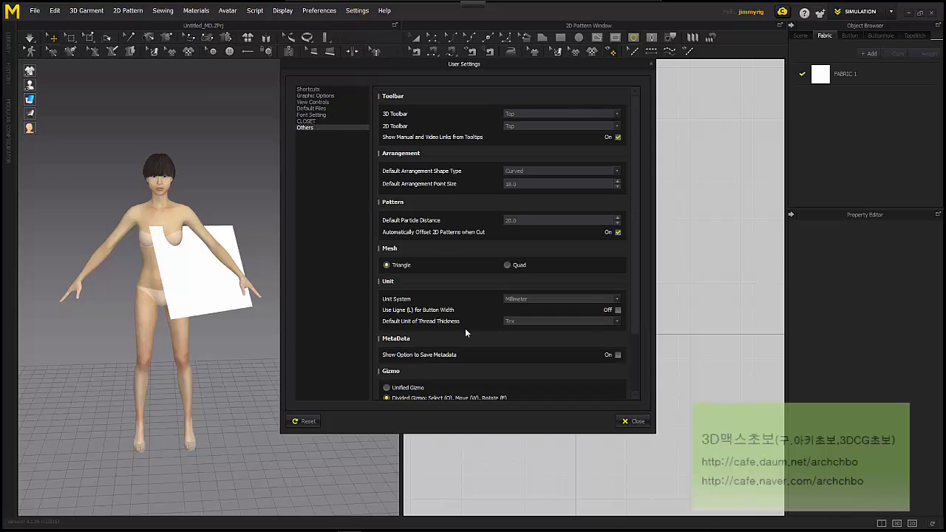
{"action": "scroll", "coordinate": [465, 332], "scroll_direction": "down", "scroll_amount": 3}
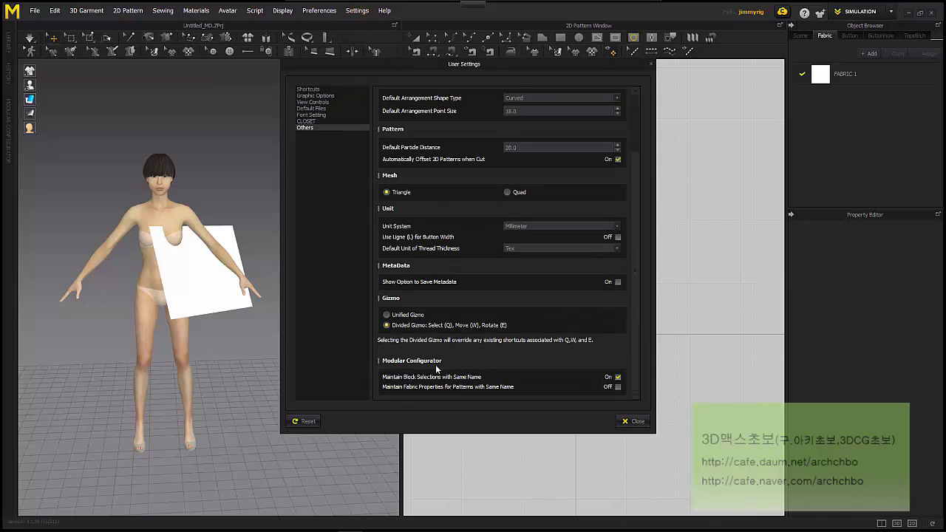
{"action": "scroll", "coordinate": [510, 335], "scroll_direction": "up", "scroll_amount": 3}
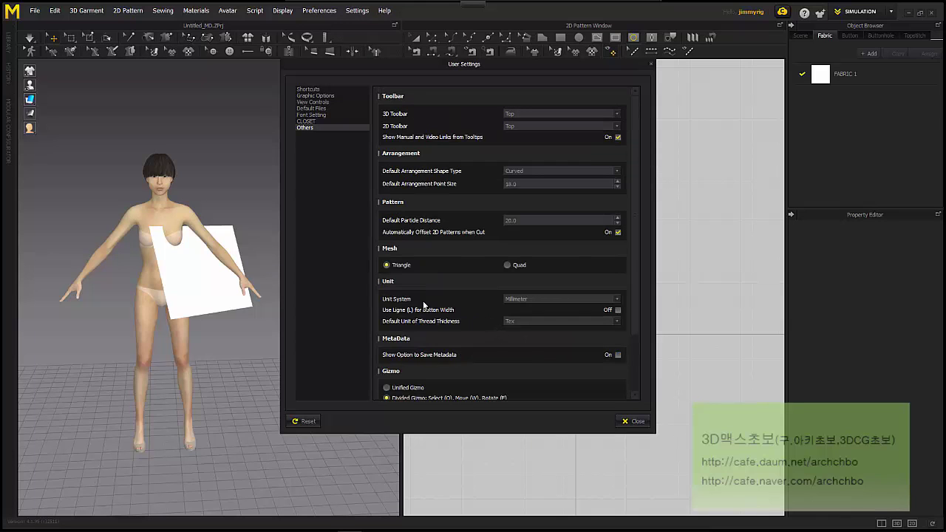
{"action": "scroll", "coordinate": [437, 336], "scroll_direction": "down", "scroll_amount": 3}
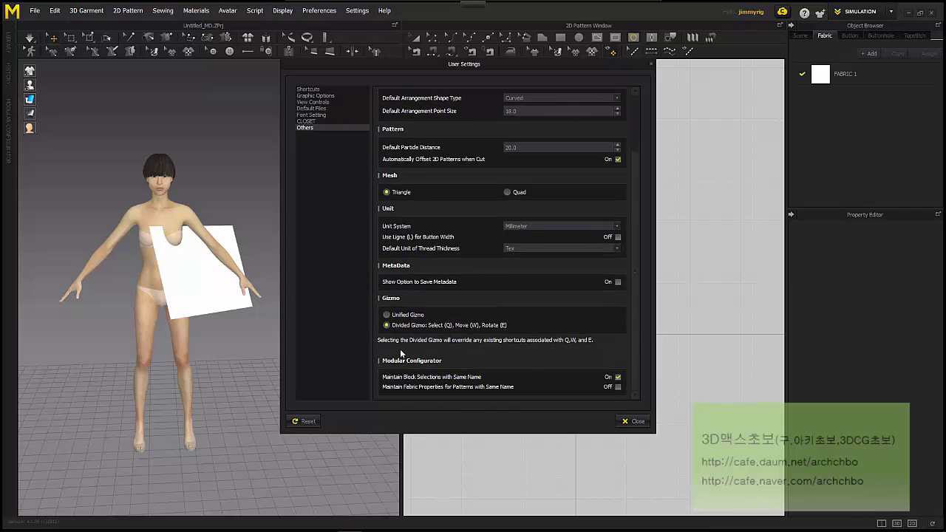
{"action": "scroll", "coordinate": [444, 275], "scroll_direction": "up", "scroll_amount": 3}
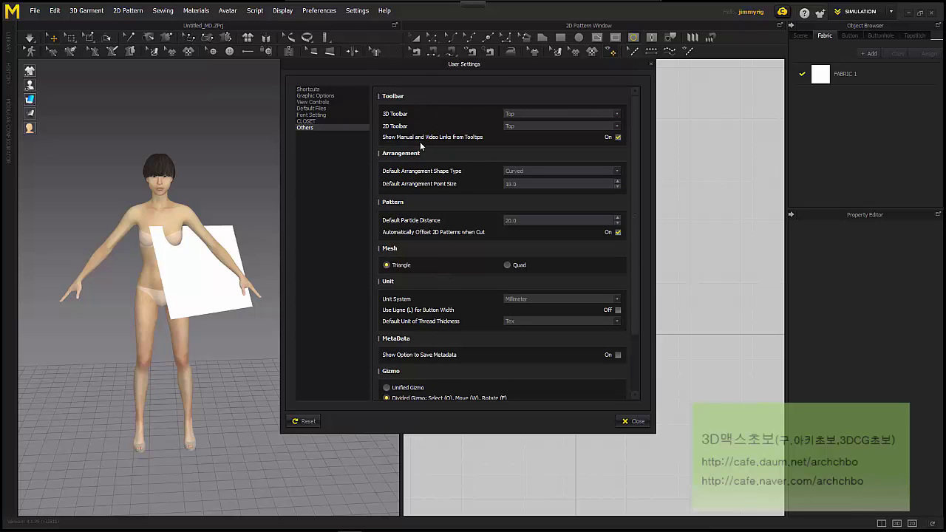
Look over the Shortcuts page of User Settings, and turn Use Shader off and on again in Graphic Options
{"action": "left_click", "coordinate": [325, 89]}
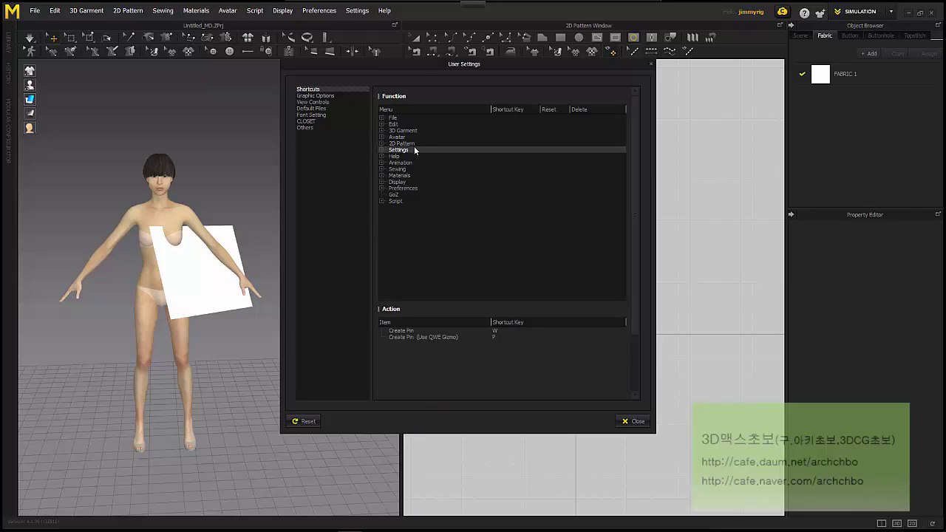
{"action": "left_click", "coordinate": [348, 96]}
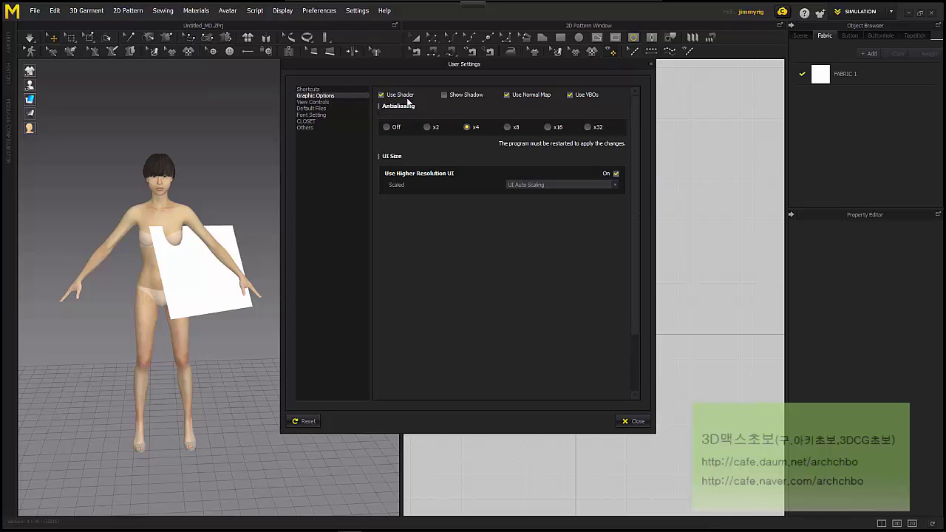
{"action": "left_click", "coordinate": [403, 95]}
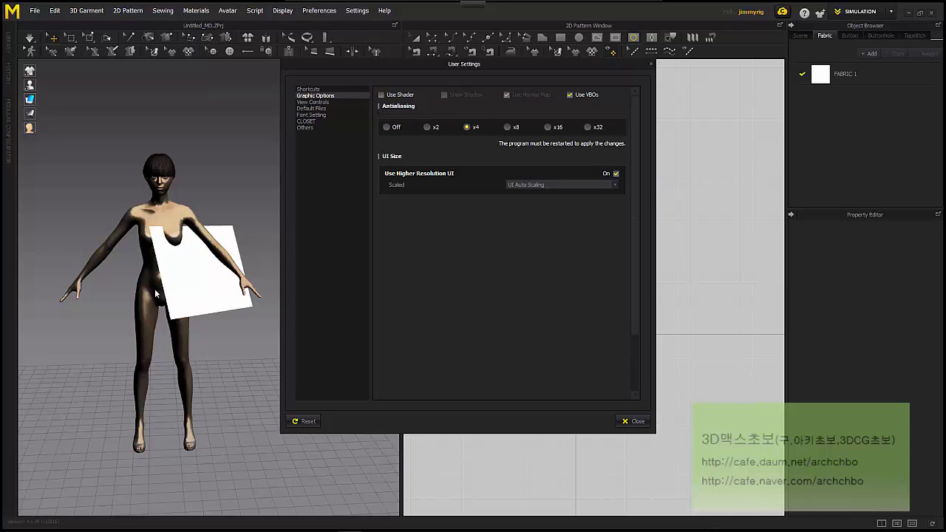
{"action": "left_click", "coordinate": [397, 98]}
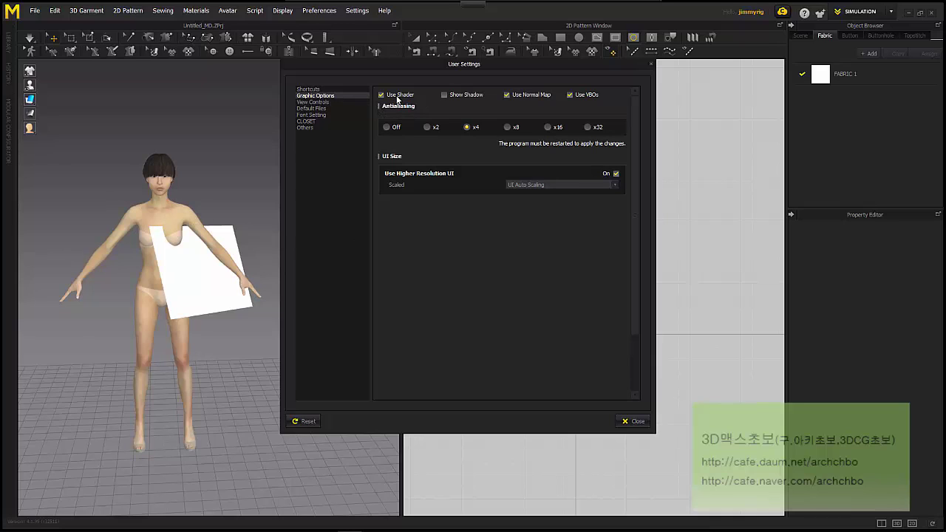
Turn Show Shadow on and off again in Graphic Options, and switch Antialiasing to x2 and back to x4
{"action": "left_click", "coordinate": [466, 96]}
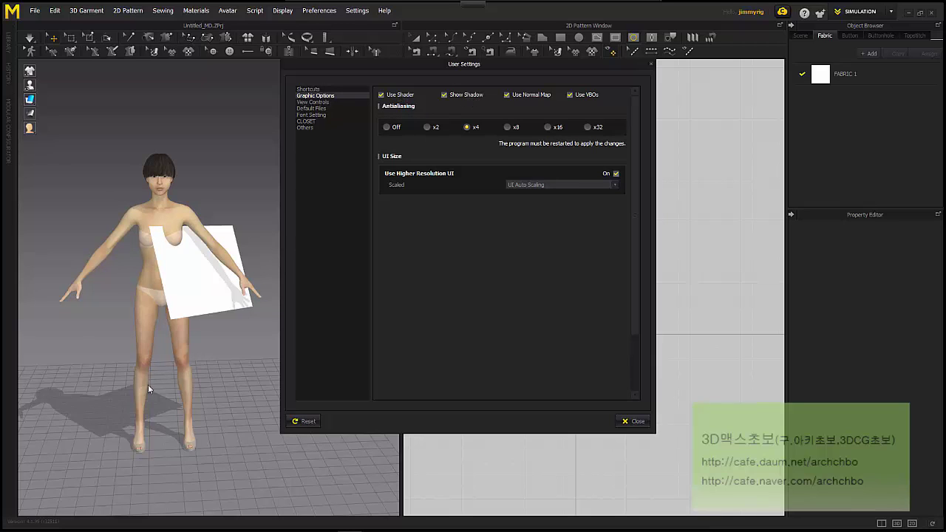
{"action": "left_click", "coordinate": [467, 95]}
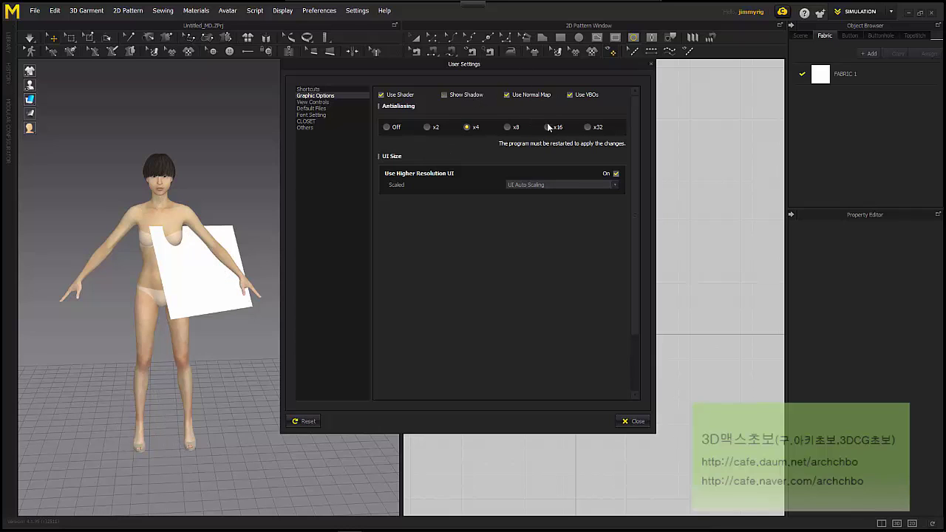
{"action": "left_click", "coordinate": [426, 133]}
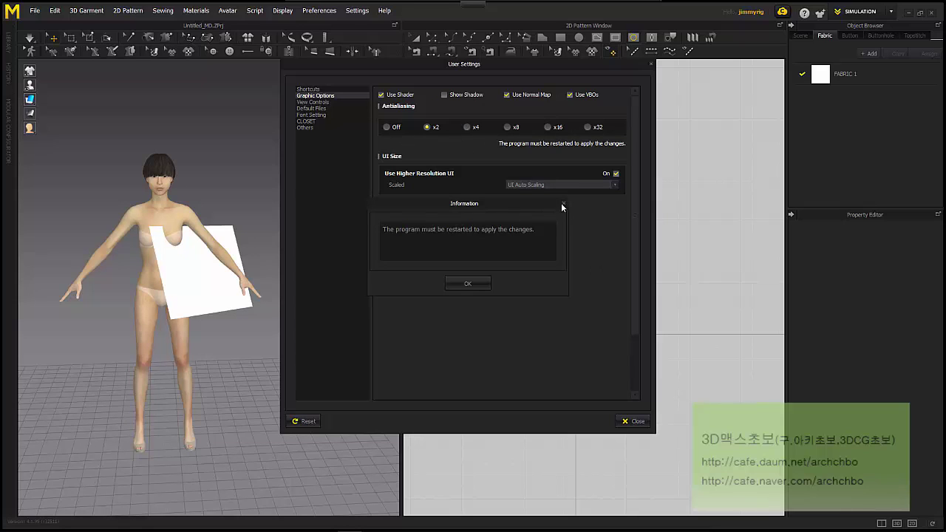
{"action": "left_click", "coordinate": [564, 204]}
{"action": "left_click", "coordinate": [466, 127]}
{"action": "left_click", "coordinate": [468, 284]}
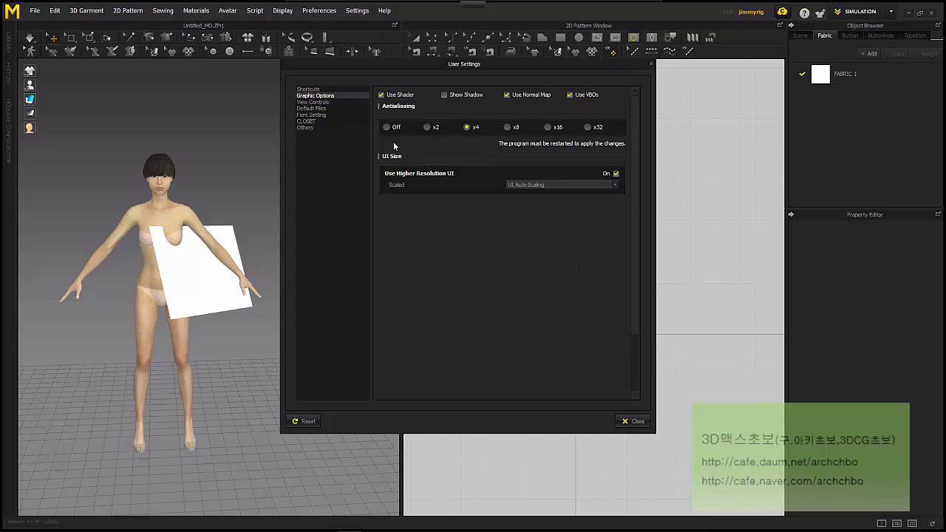
Review the View Controls page of User Settings and its list of mouse control presets, and open the Default Files page
{"action": "left_click", "coordinate": [332, 101]}
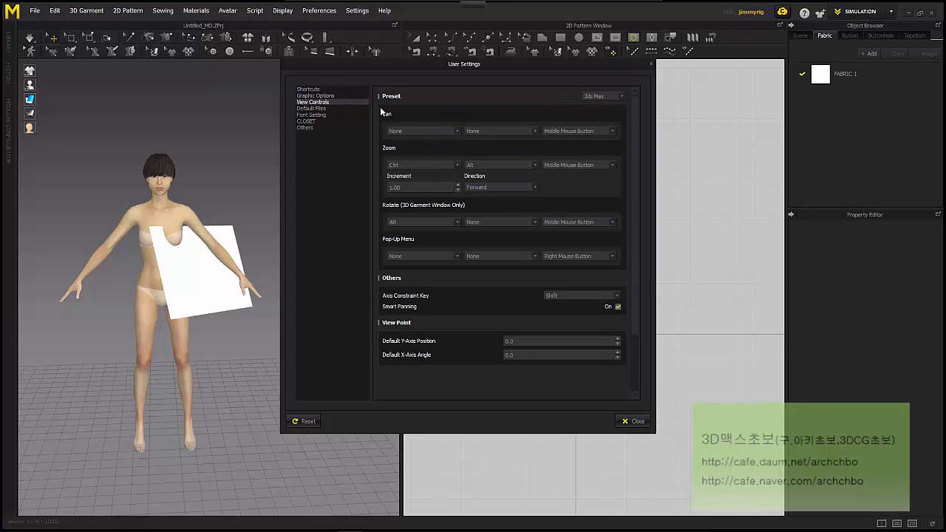
{"action": "left_click", "coordinate": [619, 94]}
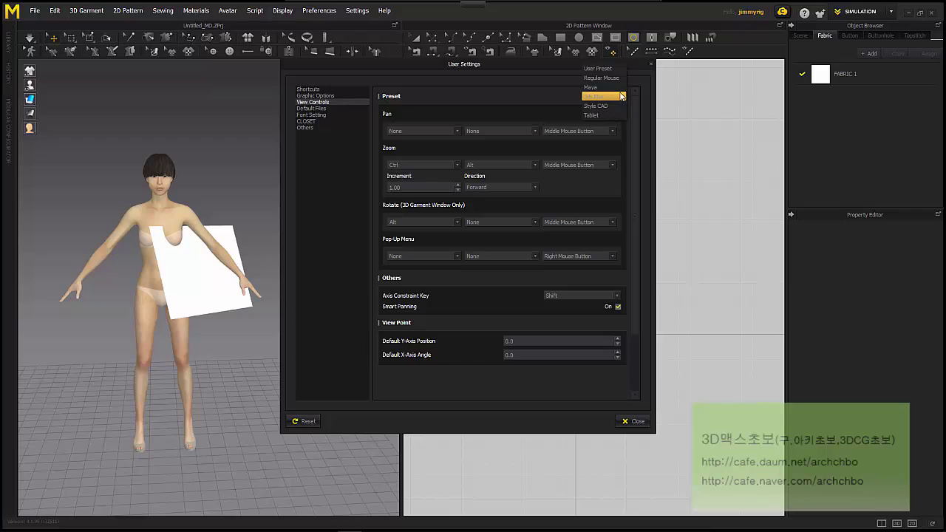
{"action": "left_click", "coordinate": [551, 93]}
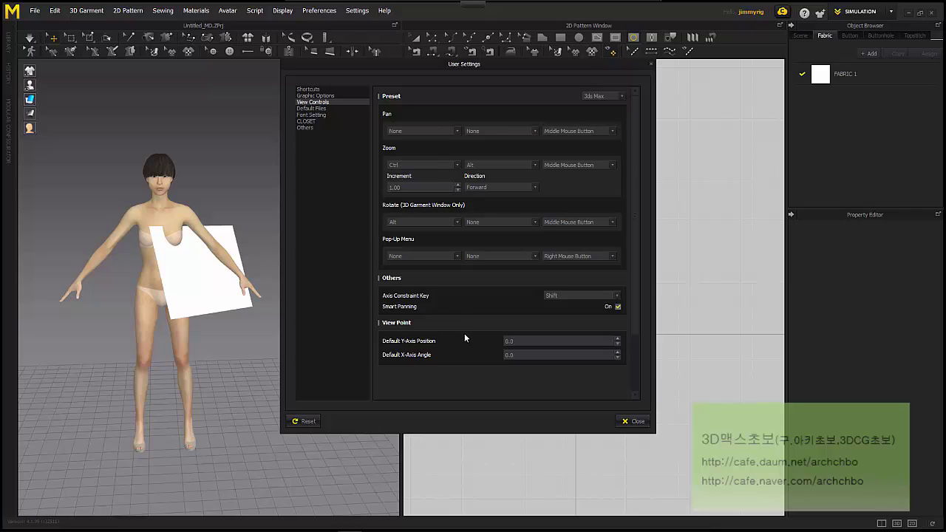
{"action": "left_click", "coordinate": [343, 109]}
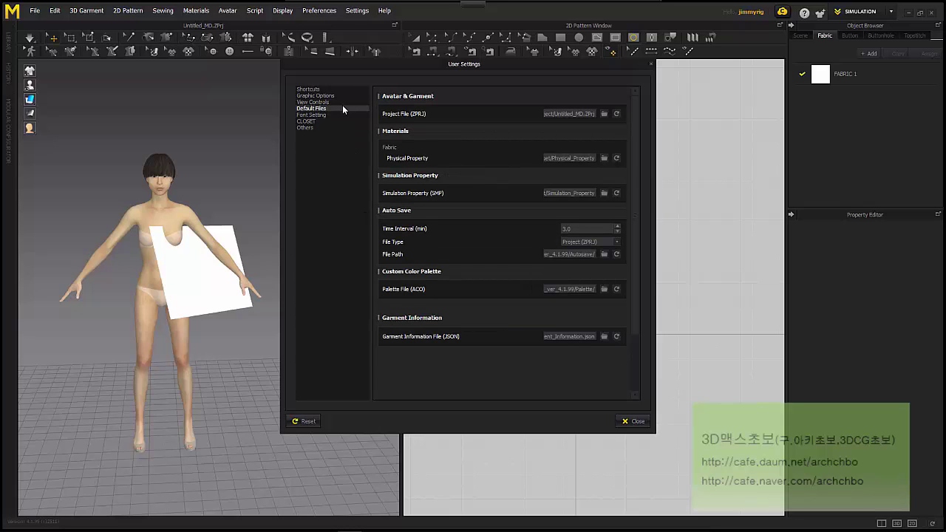